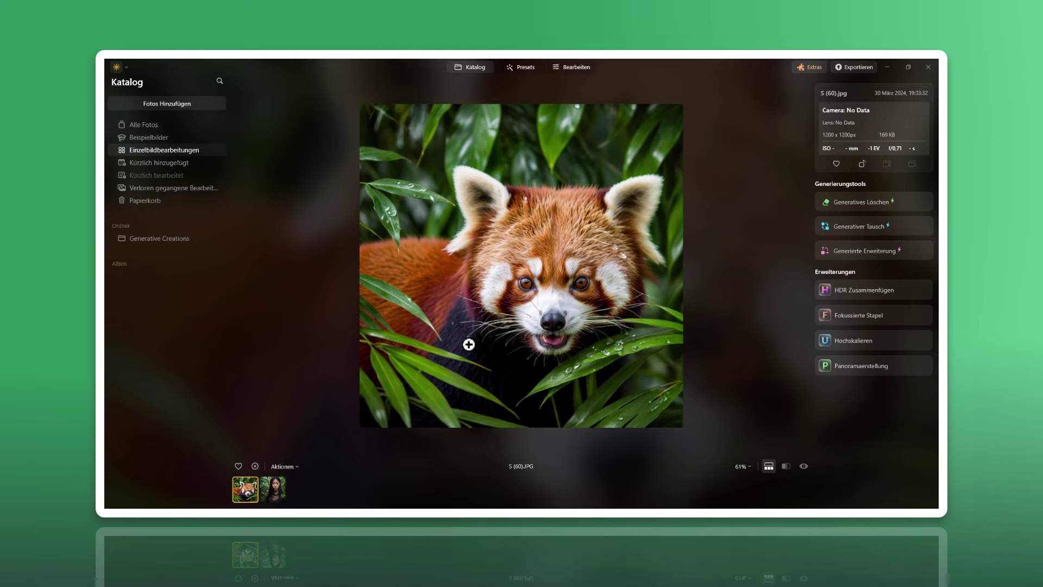
- Open the first red panda photo from the Generative Creations folder using grid view
{"action": "left_click", "coordinate": [164, 241]}
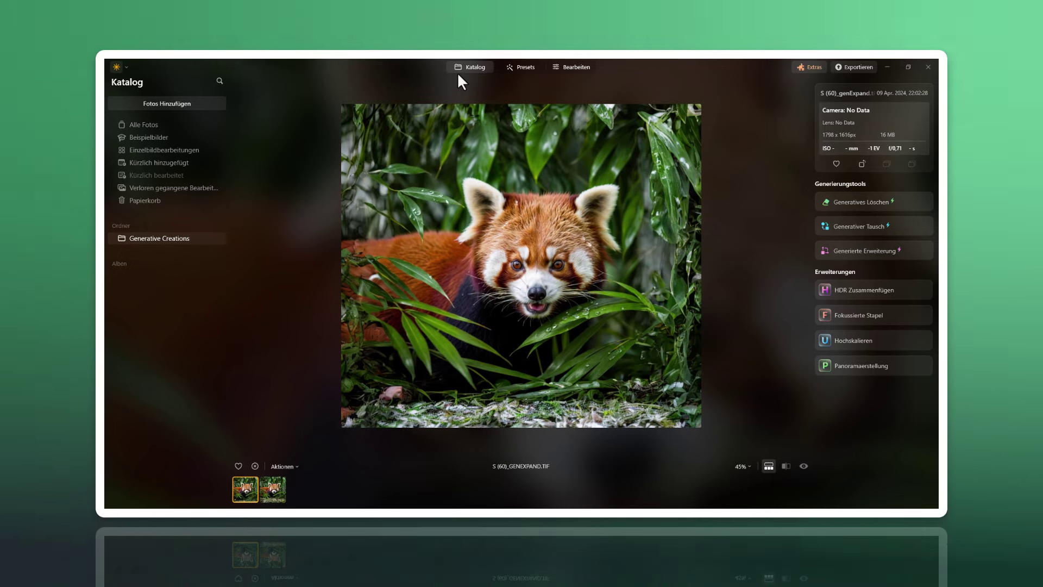
{"action": "left_click", "coordinate": [459, 67]}
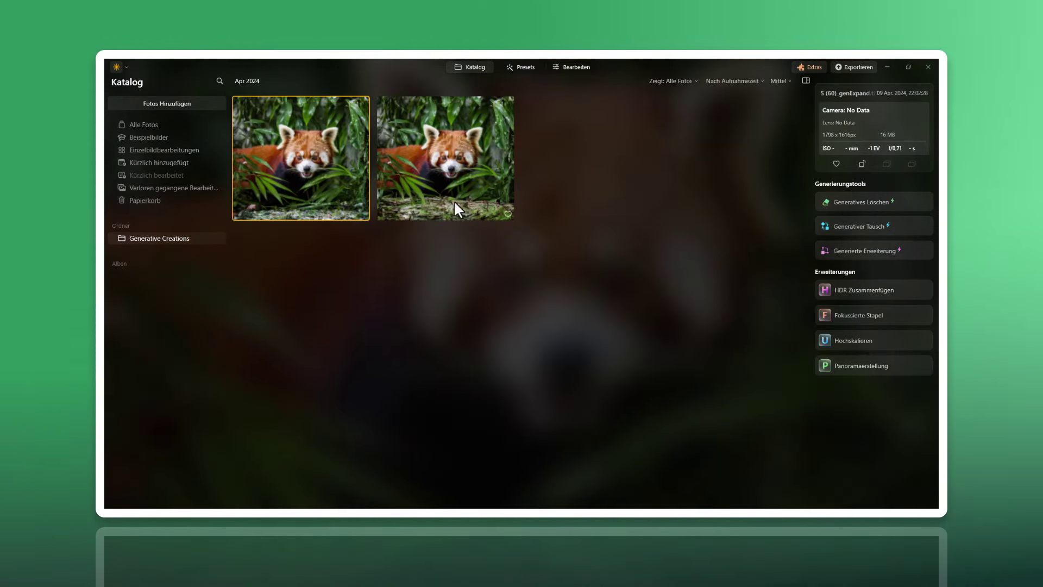
{"action": "double_click", "coordinate": [330, 176]}
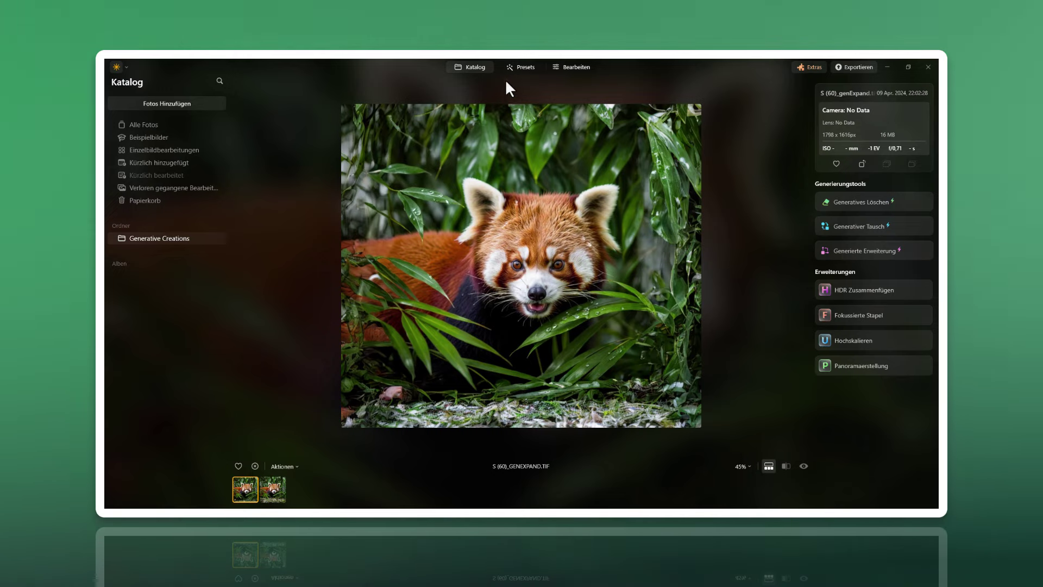
- Select the GENSWAP mossy-log version of the red panda photo and switch to Bearbeiten
{"action": "left_click", "coordinate": [267, 482]}
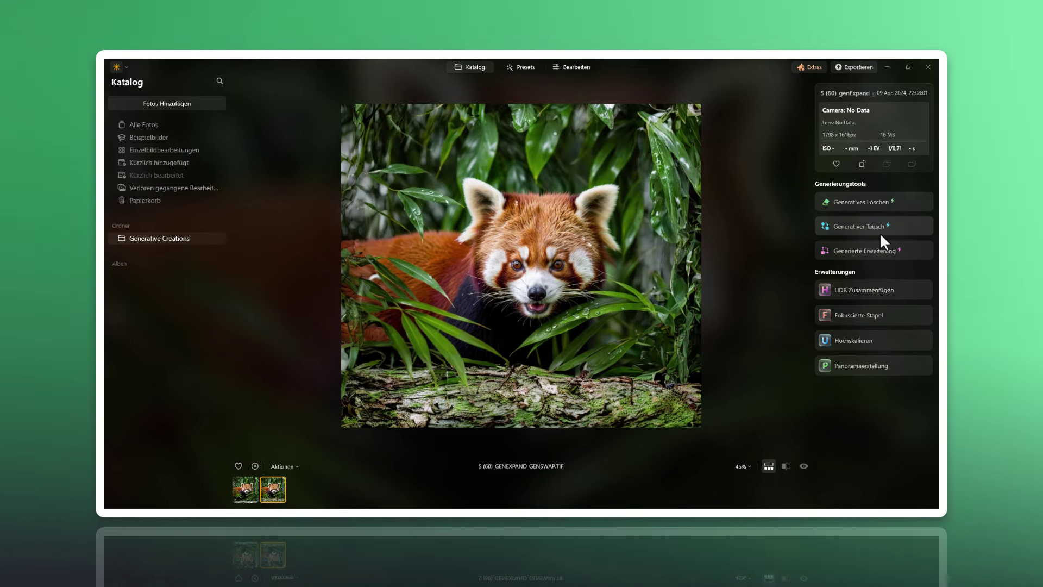
{"action": "left_click", "coordinate": [571, 73]}
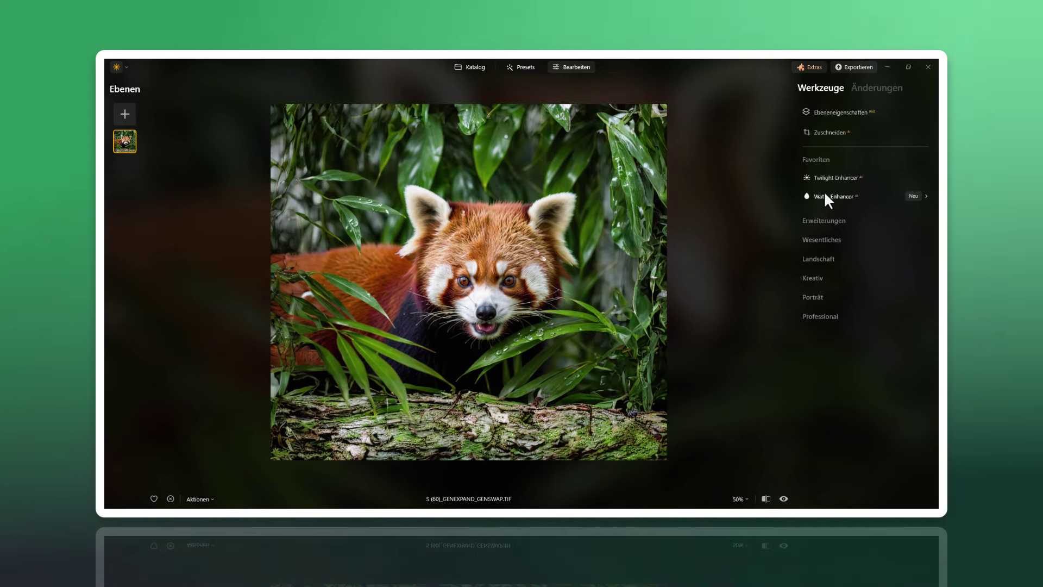
- Apply Superschärfen from Erweiterungen with type Universell at Mittel strength, zoomed on the panda's face
{"action": "left_click", "coordinate": [823, 163]}
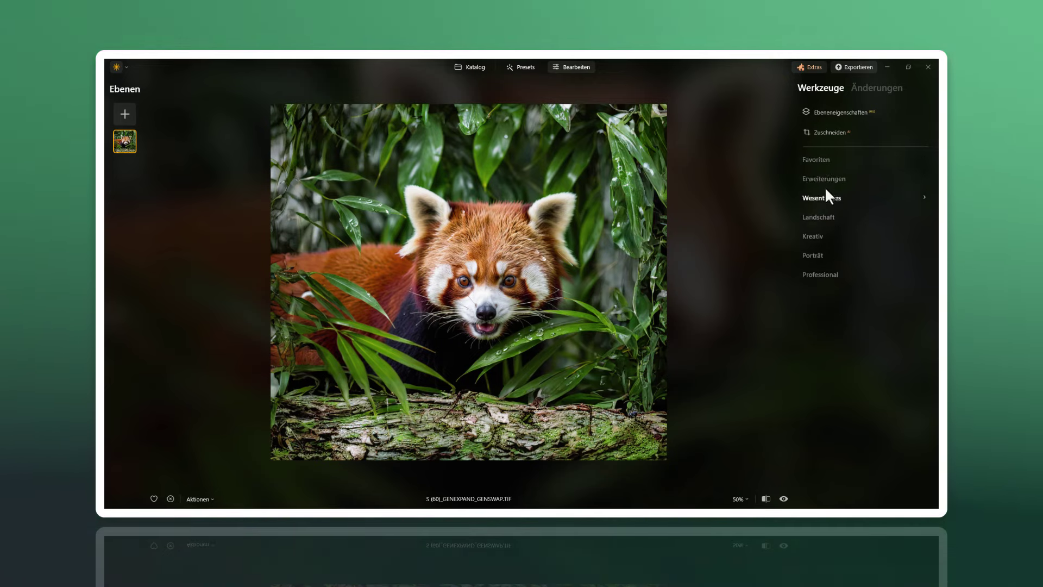
{"action": "left_click", "coordinate": [824, 181]}
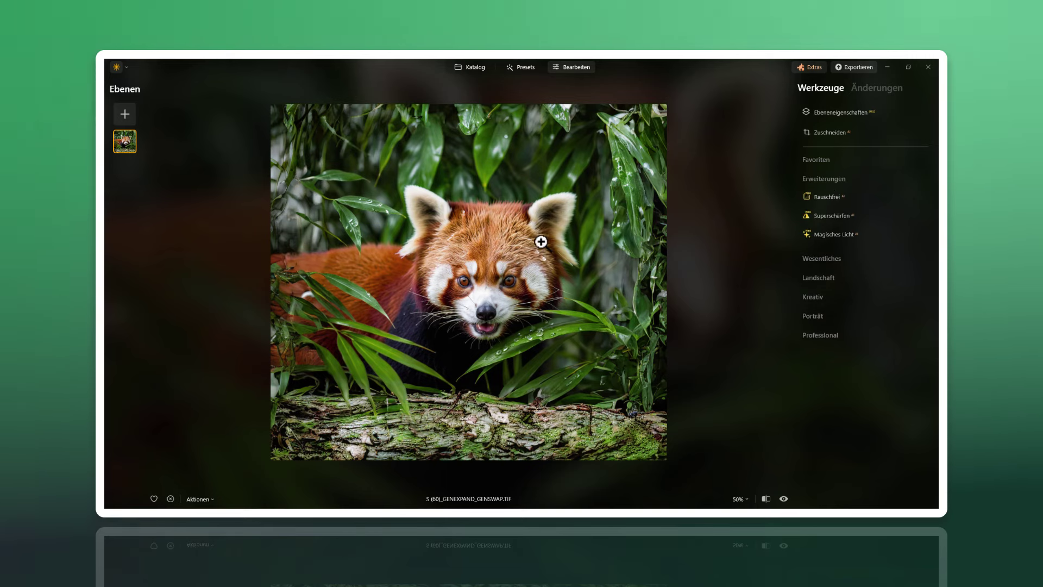
{"action": "left_click", "coordinate": [491, 231]}
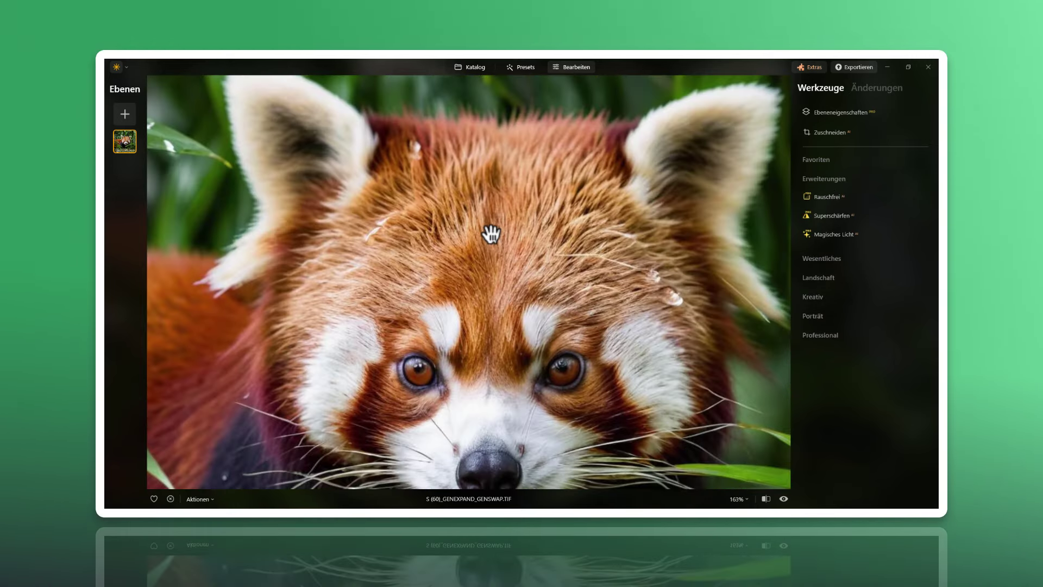
{"action": "left_click_drag", "start_coordinate": [494, 233], "coordinate": [517, 228]}
{"action": "left_click", "coordinate": [517, 229]}
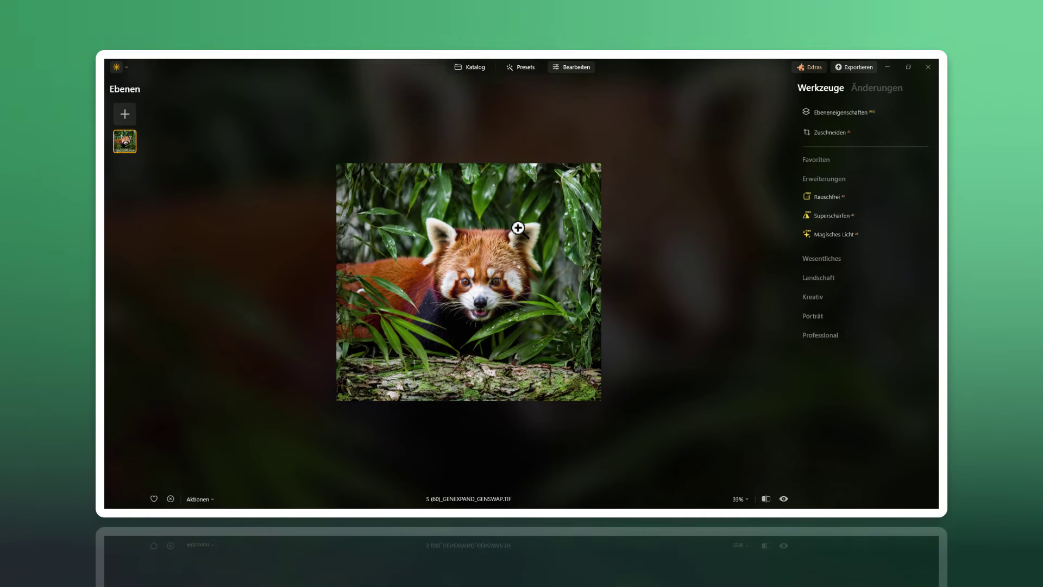
{"action": "left_click", "coordinate": [518, 229]}
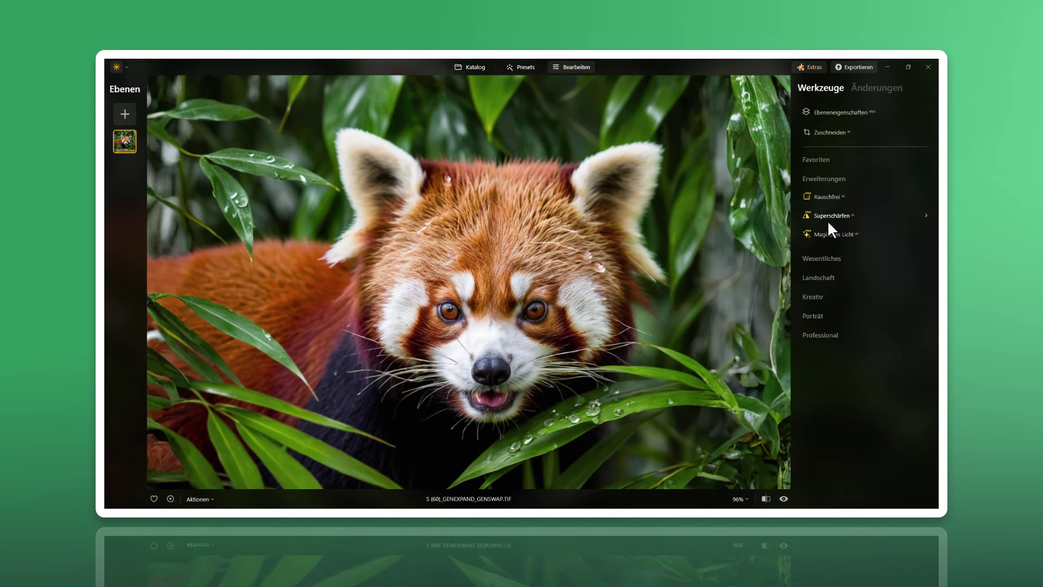
{"action": "left_click", "coordinate": [841, 215]}
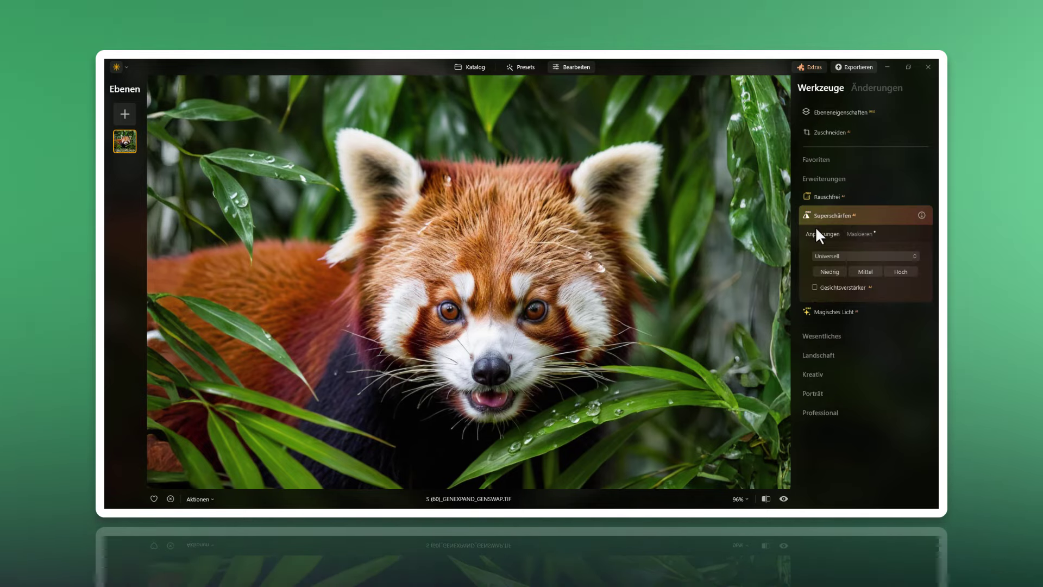
{"action": "left_click", "coordinate": [856, 254]}
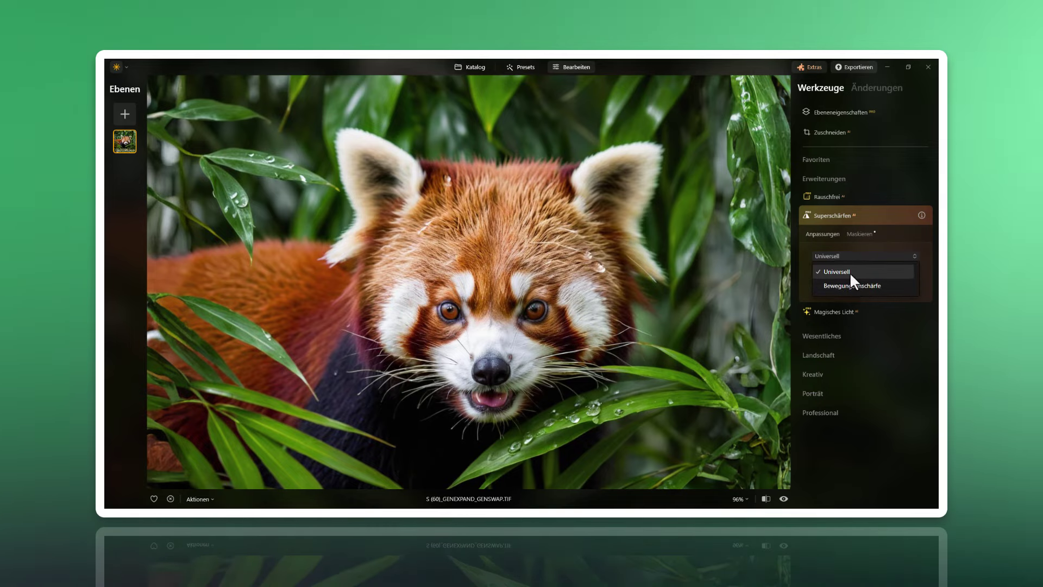
{"action": "left_click", "coordinate": [843, 272]}
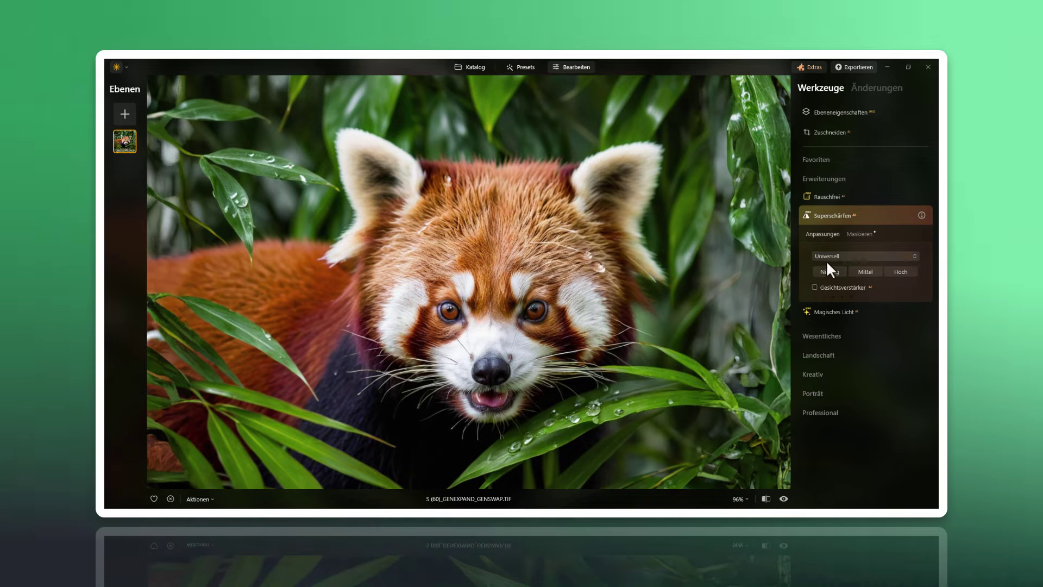
{"action": "left_click", "coordinate": [869, 271]}
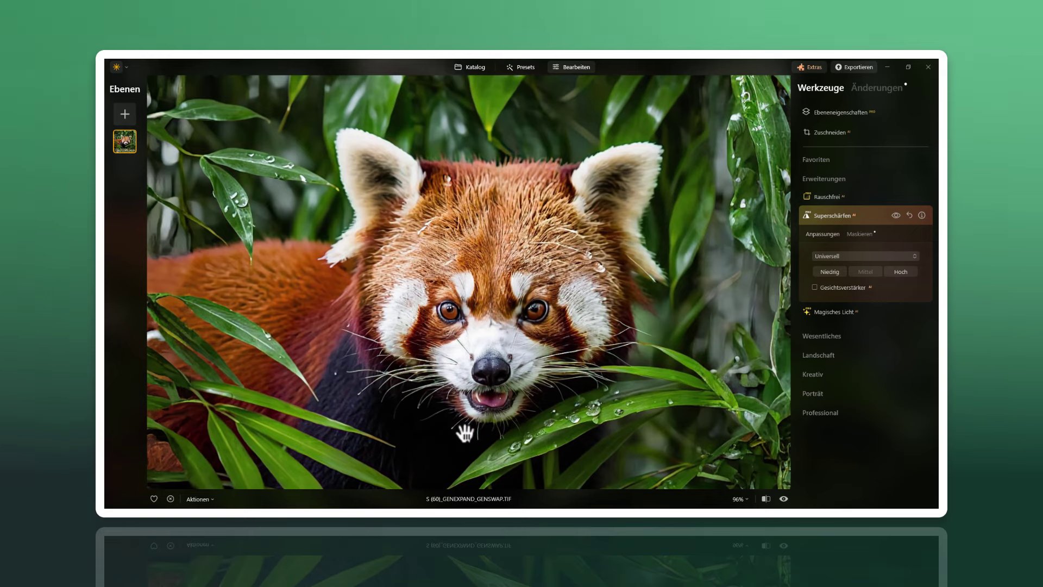
- Compare the sharpening in before/after split view while trying Niedrig strength
{"action": "left_click", "coordinate": [767, 499]}
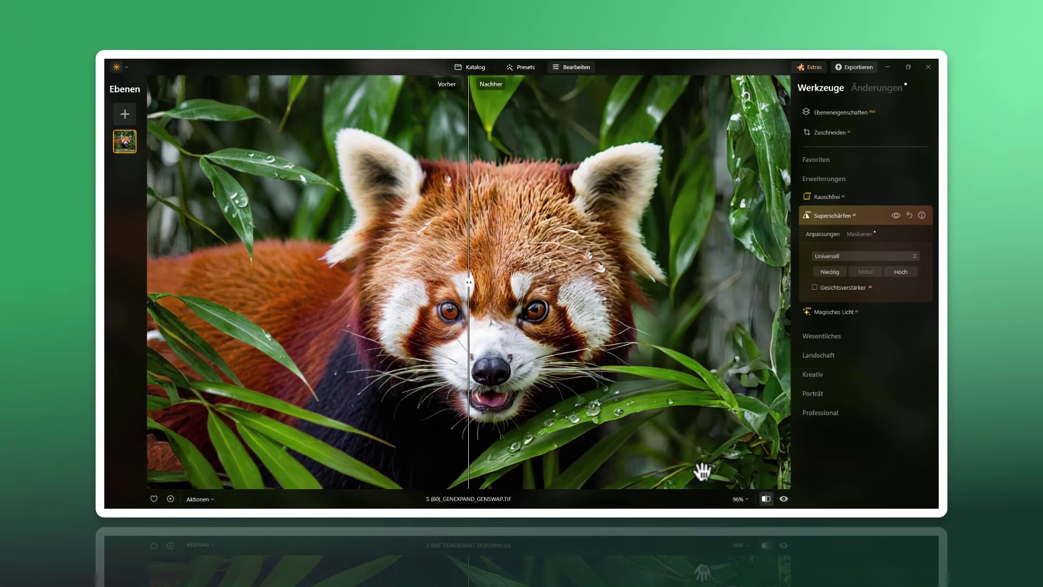
{"action": "mouse_move", "coordinate": [475, 448]}
{"action": "left_mouse_down"}
{"action": "mouse_move", "coordinate": [659, 449]}
{"action": "mouse_move", "coordinate": [360, 449]}
{"action": "mouse_move", "coordinate": [643, 466]}
{"action": "mouse_move", "coordinate": [274, 444]}
{"action": "mouse_move", "coordinate": [627, 466]}
{"action": "mouse_move", "coordinate": [293, 461]}
{"action": "mouse_move", "coordinate": [699, 478]}
{"action": "mouse_move", "coordinate": [144, 470]}
{"action": "mouse_move", "coordinate": [686, 468]}
{"action": "mouse_move", "coordinate": [335, 457]}
{"action": "mouse_move", "coordinate": [489, 468]}
{"action": "mouse_move", "coordinate": [263, 467]}
{"action": "mouse_move", "coordinate": [503, 465]}
{"action": "left_mouse_up"}
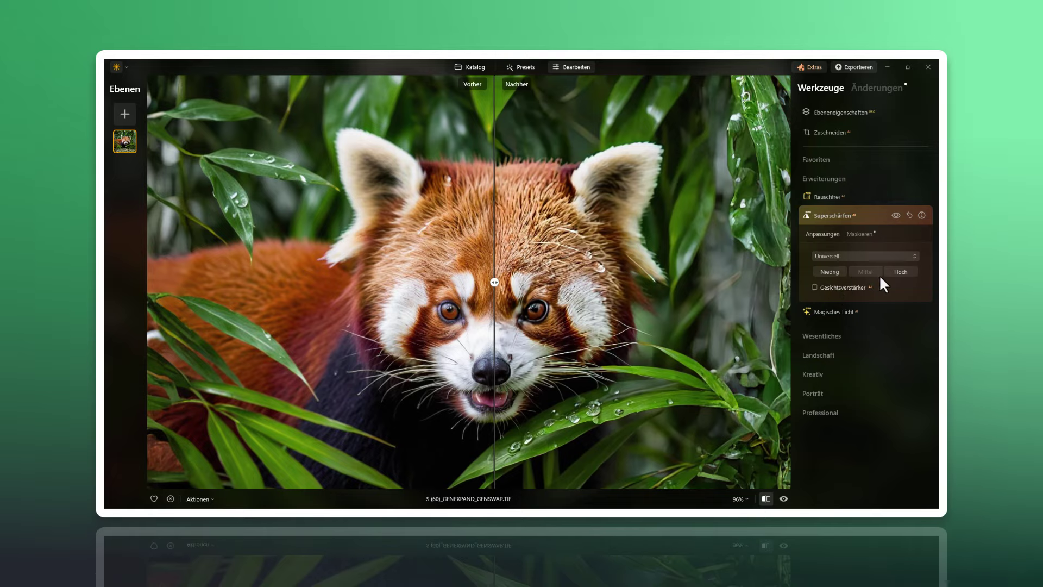
{"action": "left_click", "coordinate": [835, 275]}
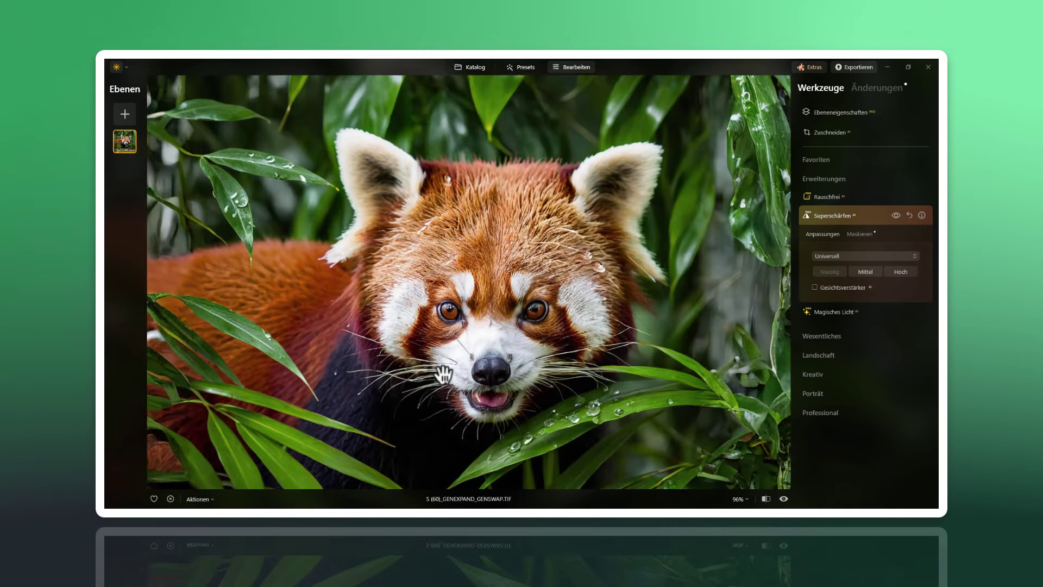
{"action": "left_click", "coordinate": [765, 499]}
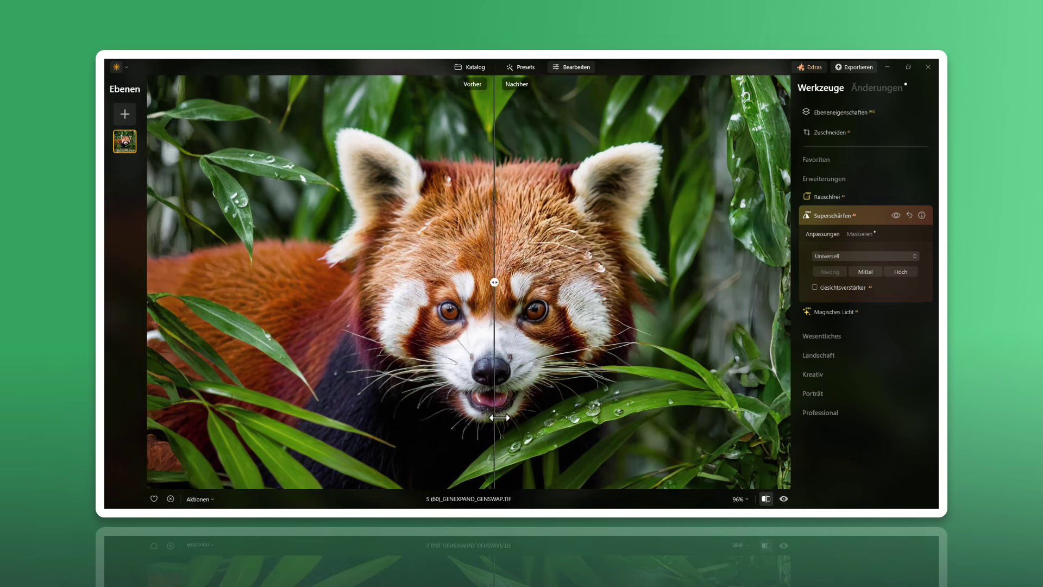
{"action": "mouse_move", "coordinate": [499, 418]}
{"action": "left_mouse_down"}
{"action": "mouse_move", "coordinate": [306, 414]}
{"action": "mouse_move", "coordinate": [745, 438]}
{"action": "mouse_move", "coordinate": [191, 430]}
{"action": "mouse_move", "coordinate": [629, 442]}
{"action": "mouse_move", "coordinate": [410, 438]}
{"action": "mouse_move", "coordinate": [504, 442]}
{"action": "left_mouse_up"}
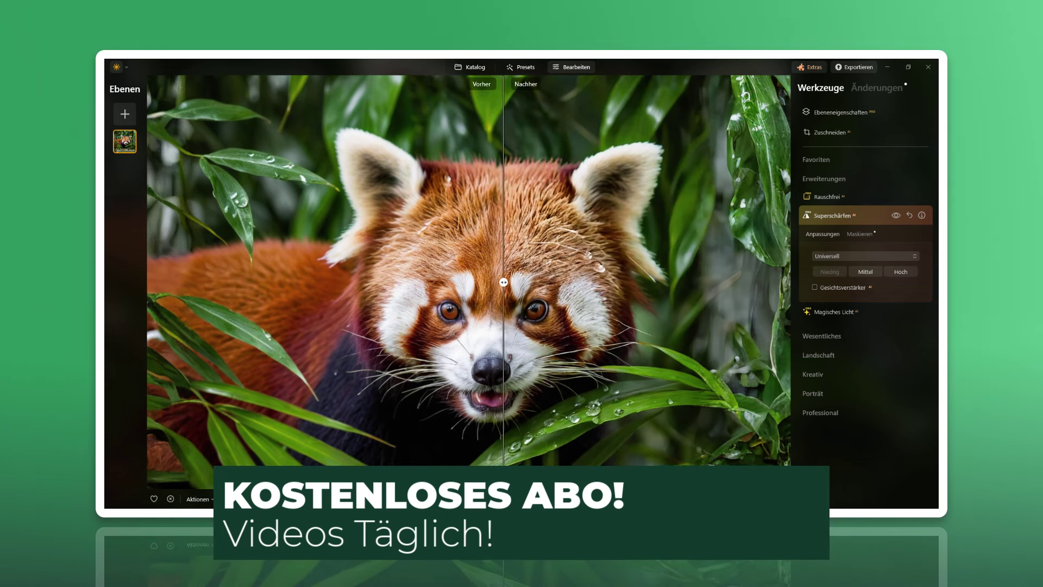
{"action": "left_click", "coordinate": [766, 498]}
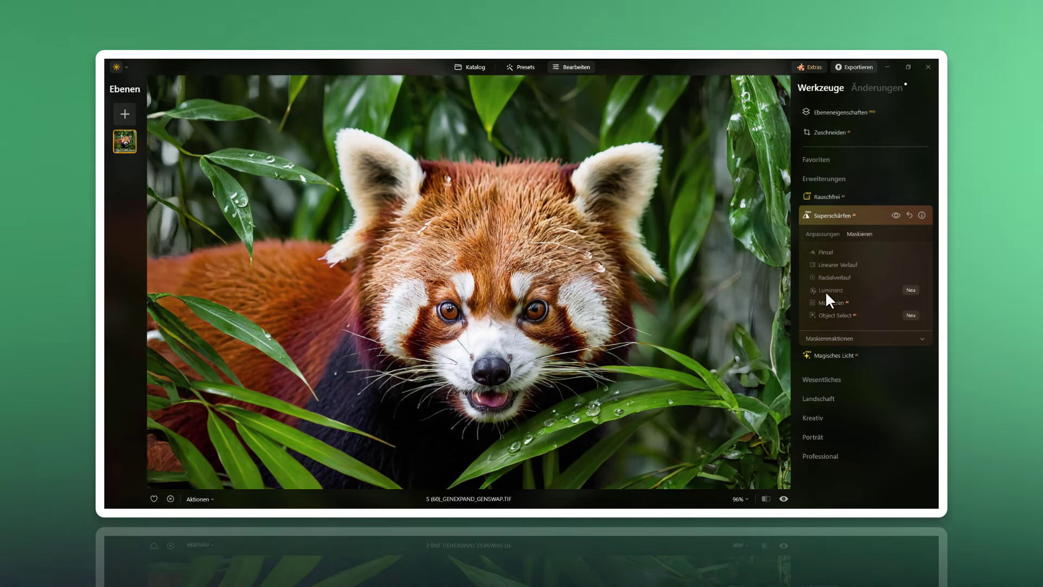
- Add a Luminanz mask to Superschärfen and drag its handles to set the brightness range
{"action": "left_click", "coordinate": [826, 292]}
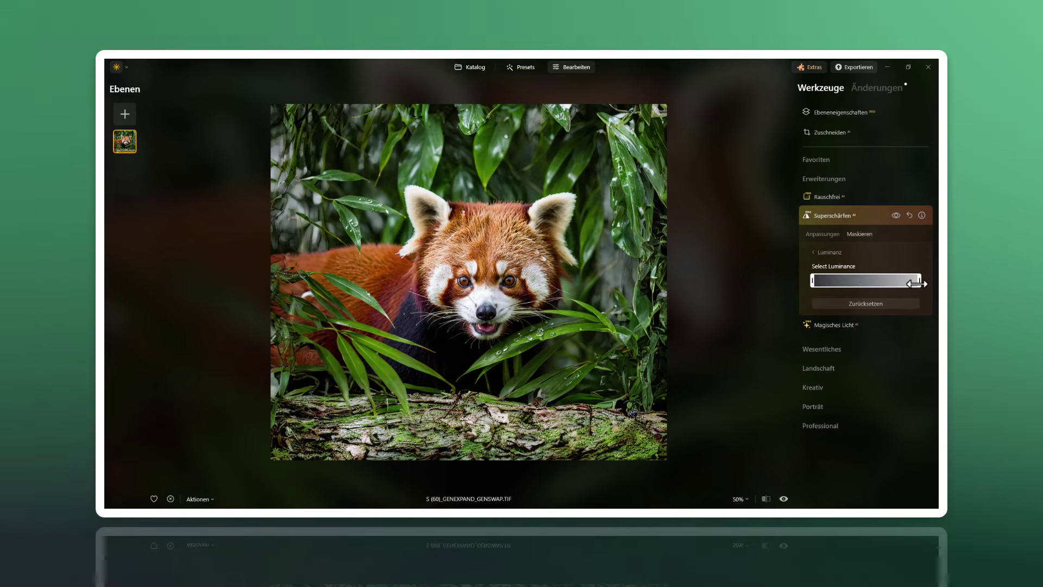
{"action": "left_click_drag", "start_coordinate": [917, 283], "coordinate": [835, 283]}
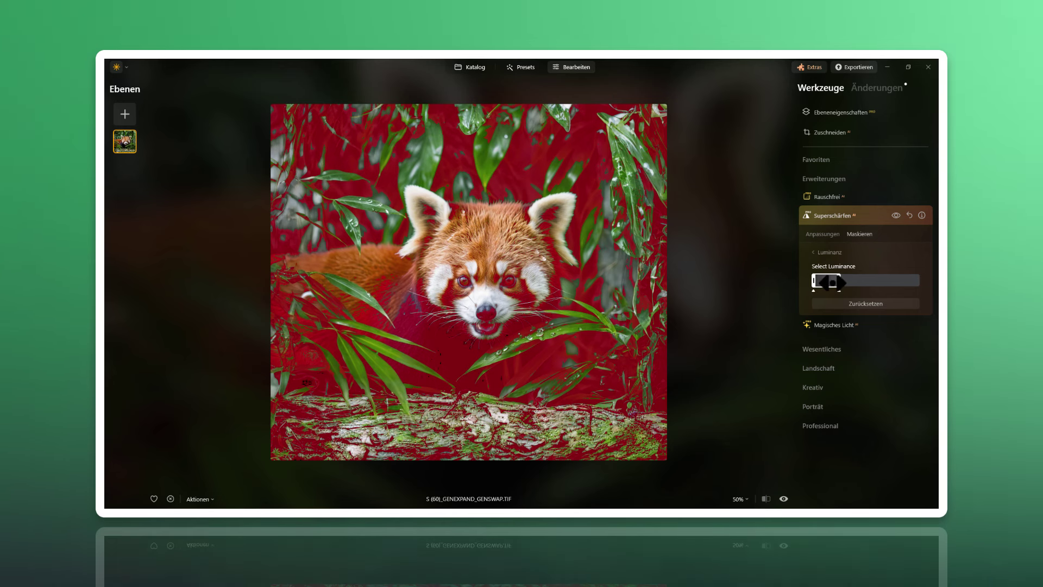
{"action": "mouse_move", "coordinate": [830, 282]}
{"action": "left_mouse_down"}
{"action": "mouse_move", "coordinate": [883, 282]}
{"action": "mouse_move", "coordinate": [828, 290]}
{"action": "left_mouse_up"}
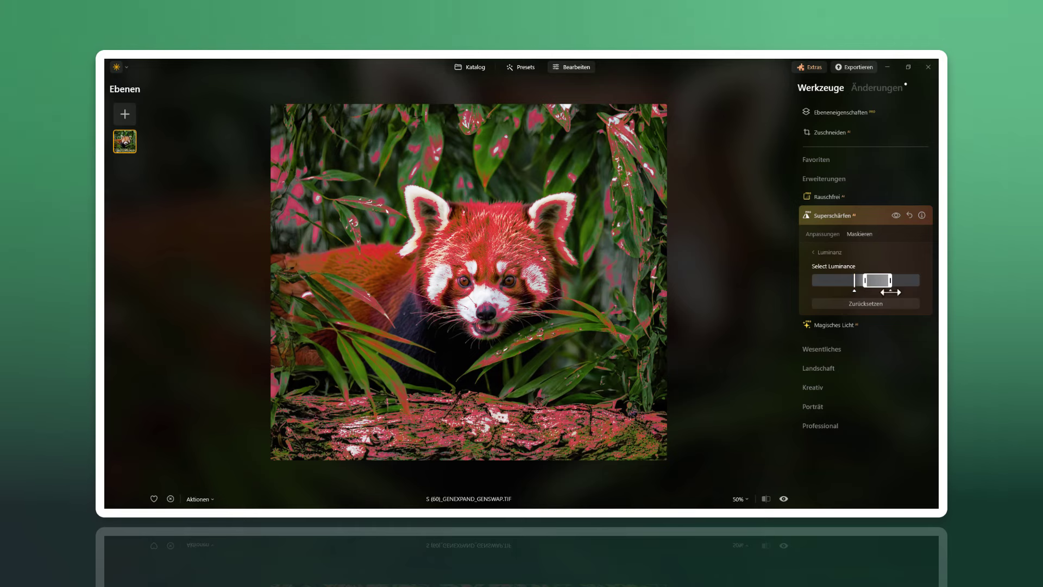
{"action": "left_click_drag", "start_coordinate": [891, 291], "coordinate": [900, 291]}
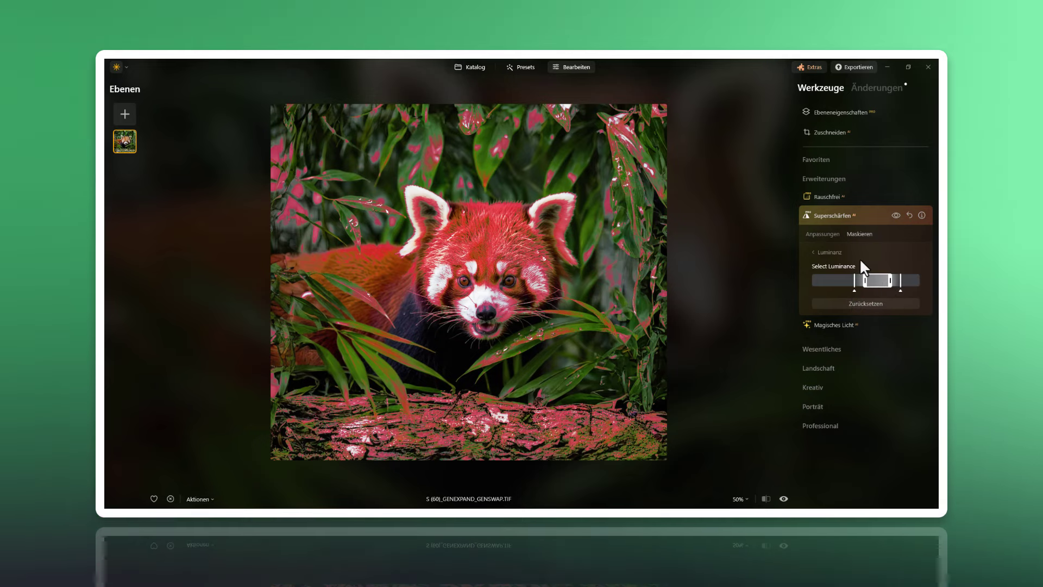
{"action": "left_click", "coordinate": [822, 235]}
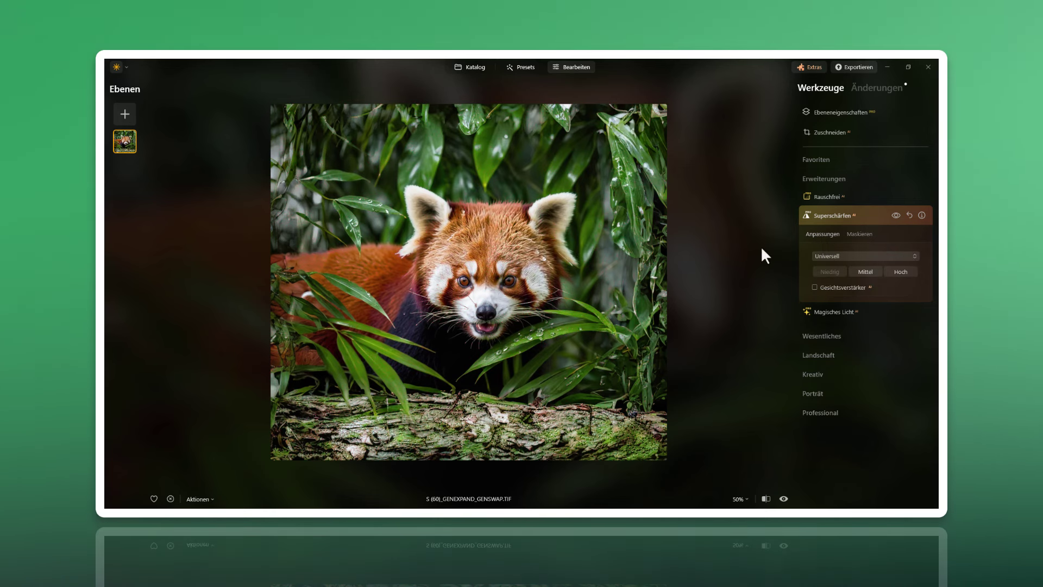
- Sweep the before/after split line across the panda's face, then turn the comparison off
{"action": "scroll", "coordinate": [489, 223], "scroll_direction": "up", "scroll_amount": 2}
{"action": "scroll", "coordinate": [489, 222], "scroll_direction": "up", "scroll_amount": 1}
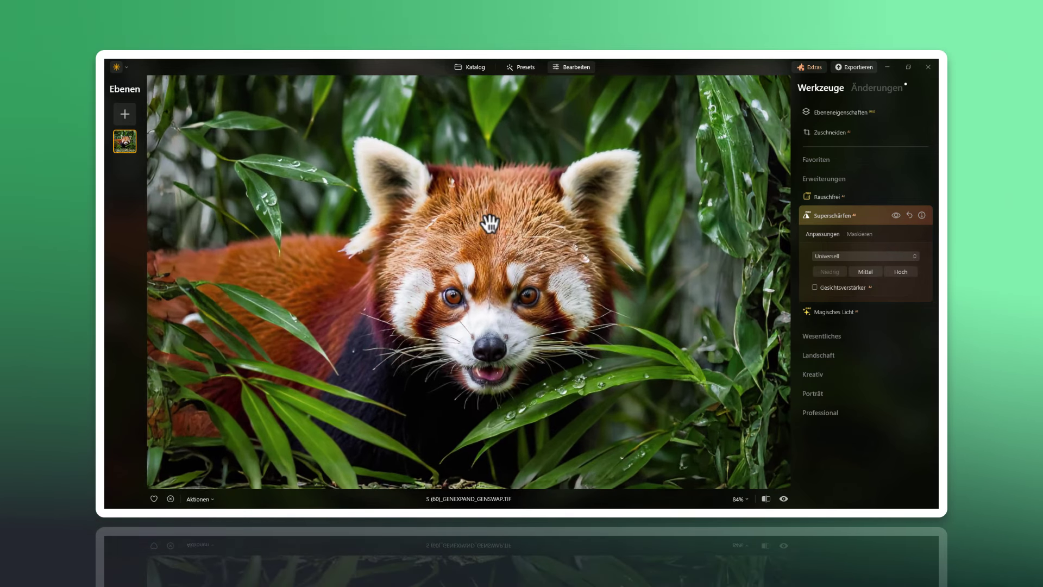
{"action": "scroll", "coordinate": [490, 223], "scroll_direction": "up", "scroll_amount": 1}
{"action": "scroll", "coordinate": [489, 223], "scroll_direction": "up", "scroll_amount": 1}
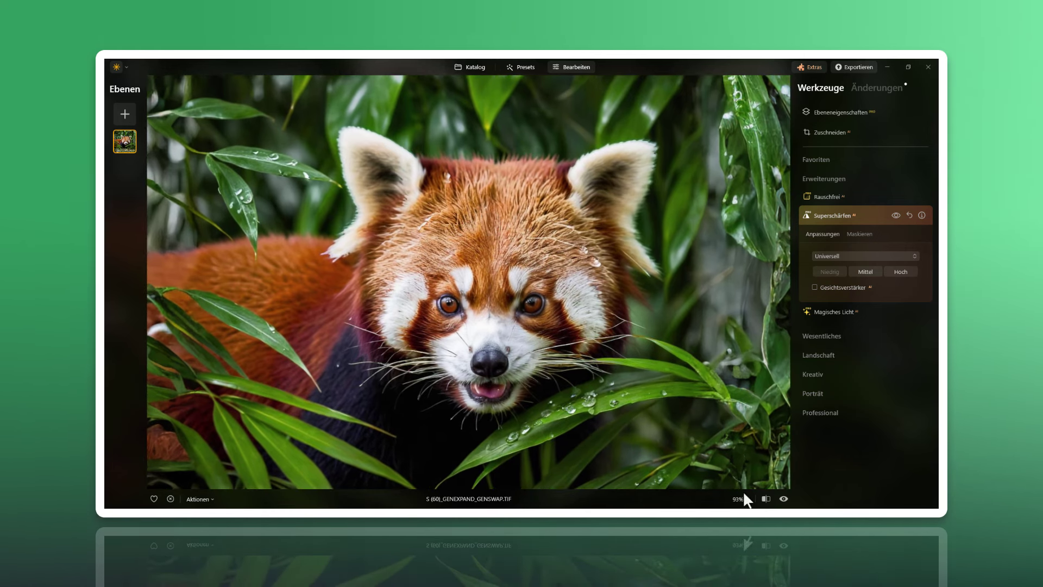
{"action": "left_click", "coordinate": [765, 499]}
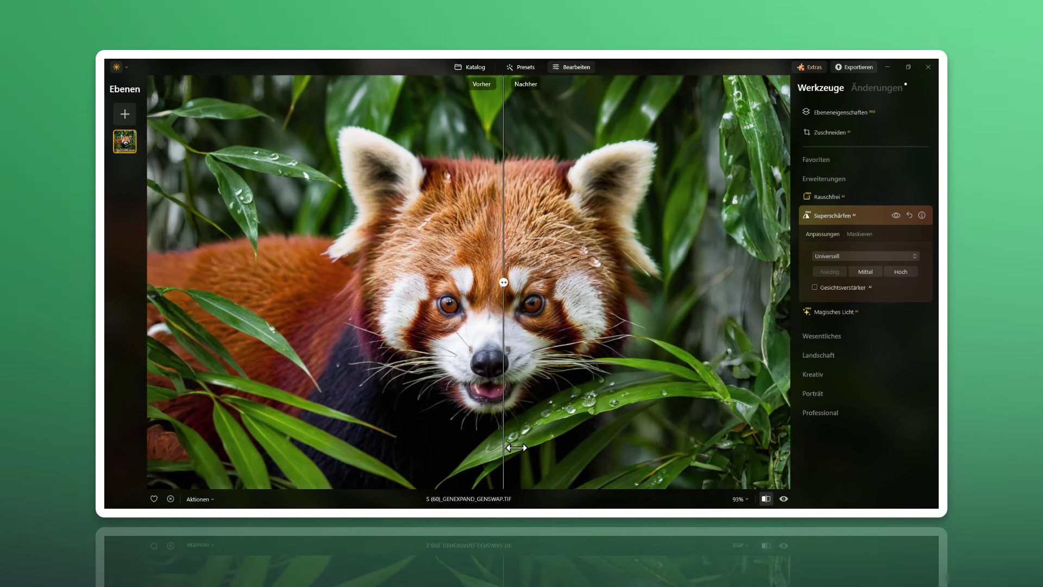
{"action": "mouse_move", "coordinate": [516, 448]}
{"action": "left_mouse_down"}
{"action": "mouse_move", "coordinate": [695, 448]}
{"action": "mouse_move", "coordinate": [237, 446]}
{"action": "left_mouse_up"}
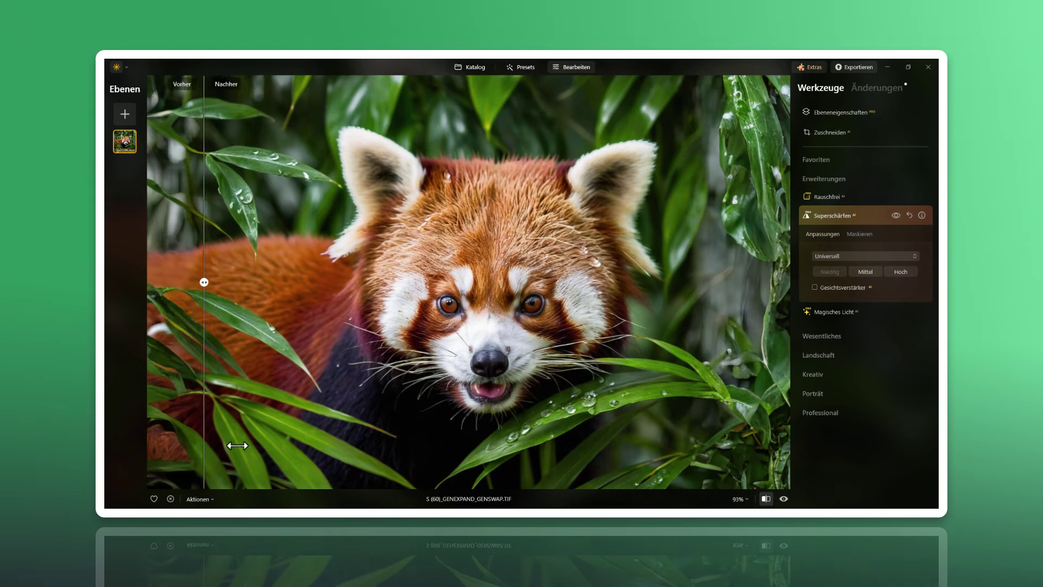
{"action": "mouse_move", "coordinate": [237, 446]}
{"action": "left_mouse_down"}
{"action": "mouse_move", "coordinate": [673, 450]}
{"action": "mouse_move", "coordinate": [354, 429]}
{"action": "mouse_move", "coordinate": [659, 451]}
{"action": "mouse_move", "coordinate": [599, 454]}
{"action": "mouse_move", "coordinate": [354, 430]}
{"action": "mouse_move", "coordinate": [731, 432]}
{"action": "mouse_move", "coordinate": [380, 429]}
{"action": "mouse_move", "coordinate": [331, 417]}
{"action": "left_mouse_up"}
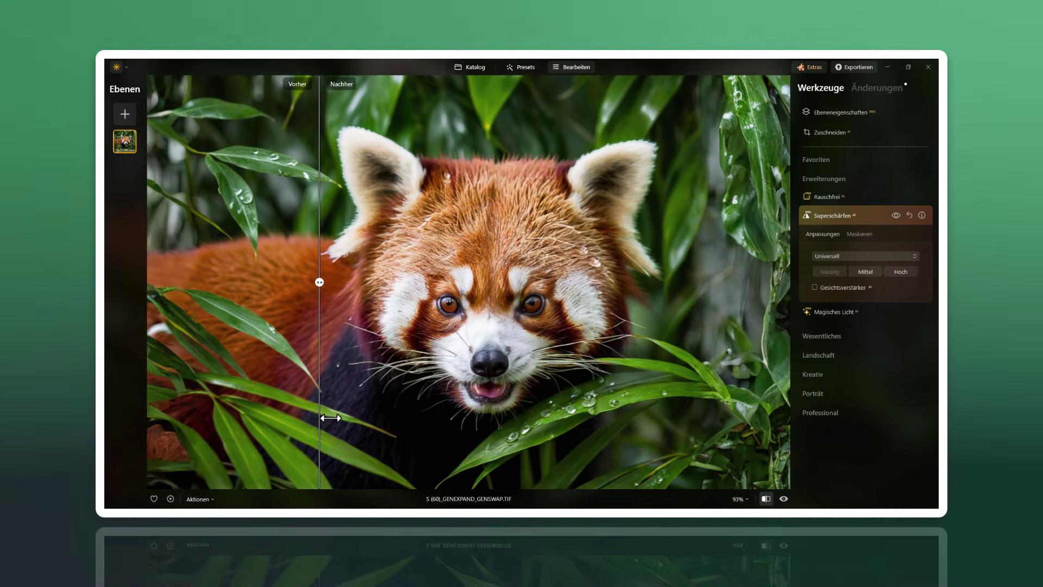
{"action": "mouse_move", "coordinate": [331, 417]}
{"action": "left_mouse_down"}
{"action": "mouse_move", "coordinate": [661, 429]}
{"action": "mouse_move", "coordinate": [350, 430]}
{"action": "mouse_move", "coordinate": [703, 435]}
{"action": "mouse_move", "coordinate": [330, 430]}
{"action": "mouse_move", "coordinate": [582, 442]}
{"action": "mouse_move", "coordinate": [390, 443]}
{"action": "left_mouse_up"}
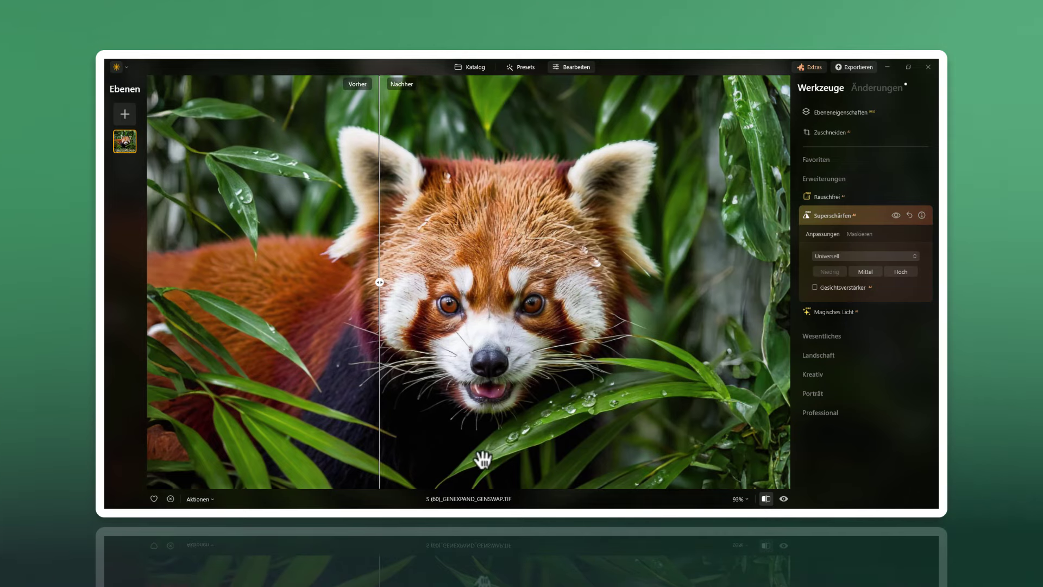
{"action": "left_click", "coordinate": [766, 499]}
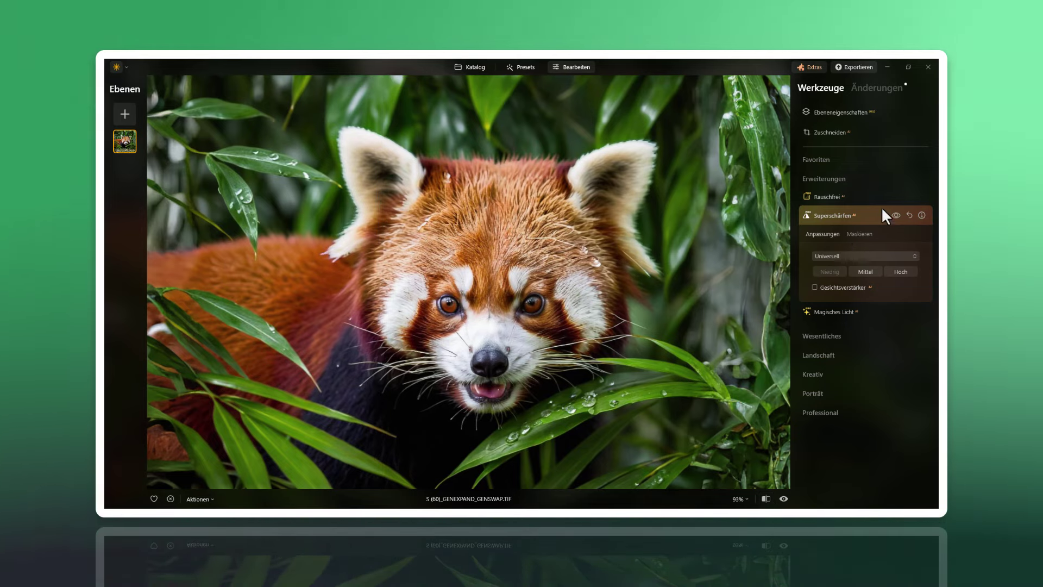
- Display the current Superschärfen luminance mask over the photo, then reset the mask
{"action": "left_click", "coordinate": [869, 86]}
{"action": "left_click", "coordinate": [863, 135]}
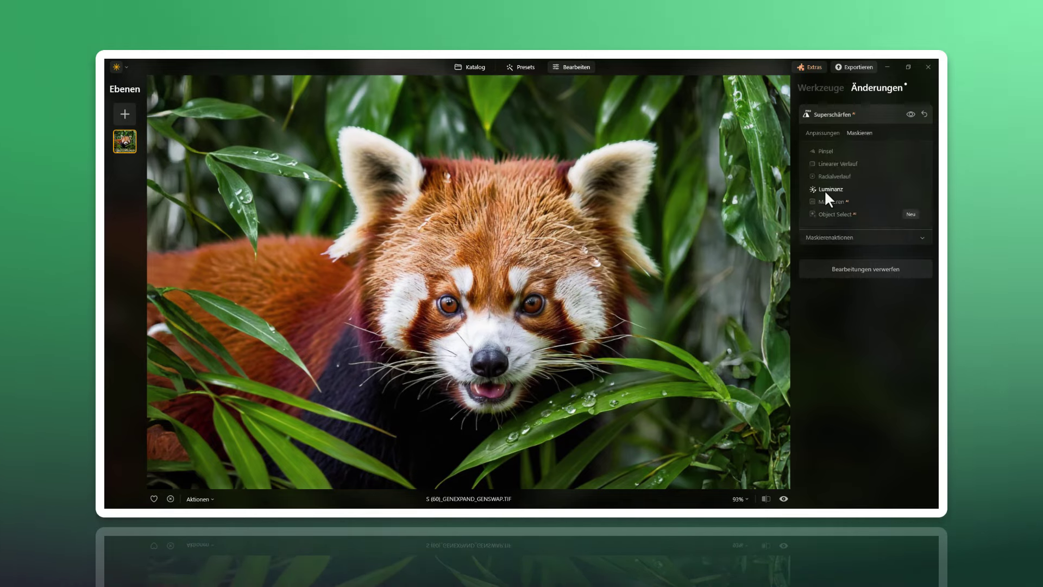
{"action": "left_click", "coordinate": [841, 239]}
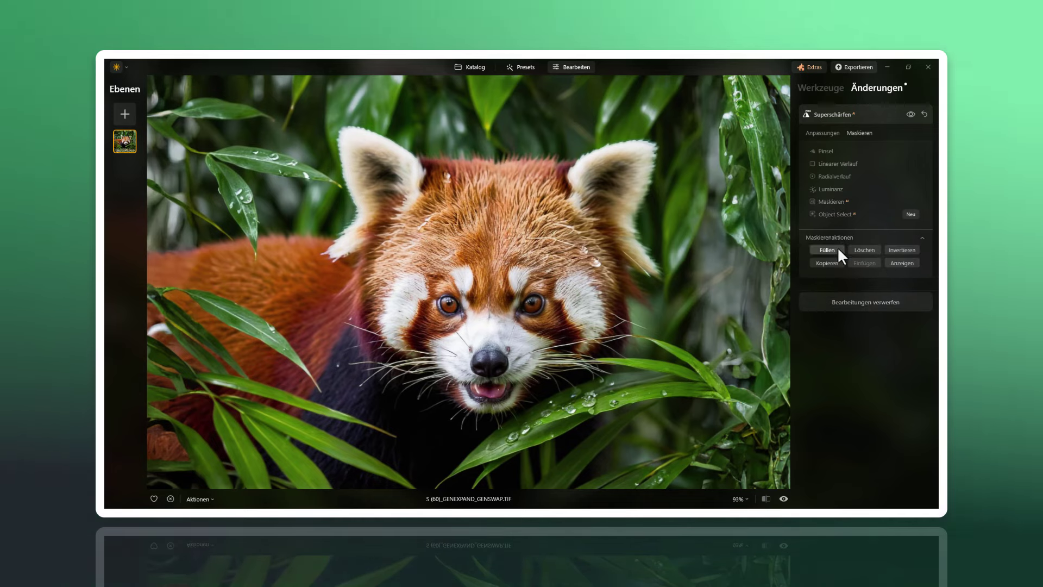
{"action": "left_click", "coordinate": [903, 264]}
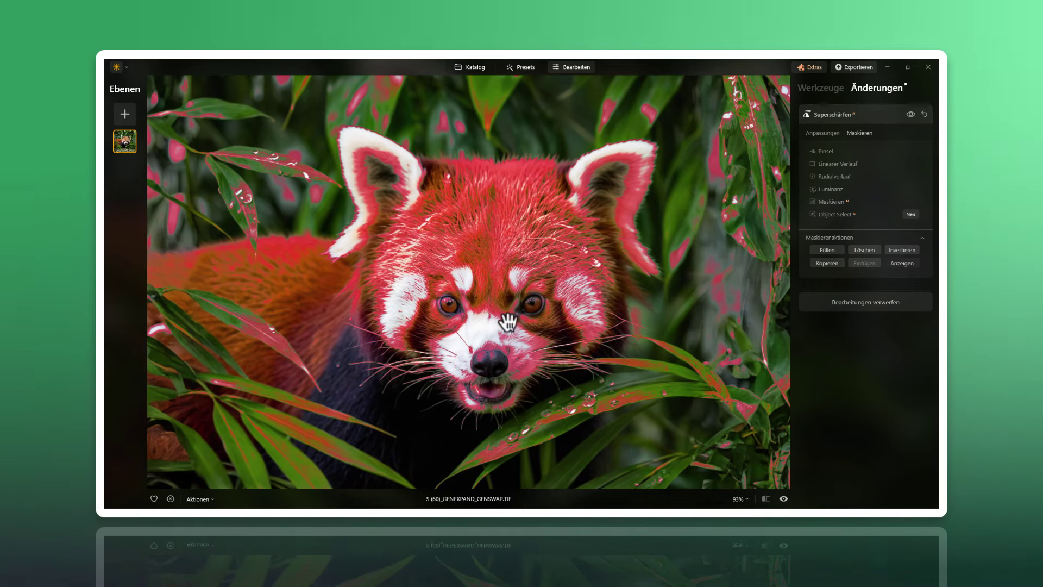
{"action": "left_click", "coordinate": [834, 241]}
{"action": "left_click", "coordinate": [850, 176]}
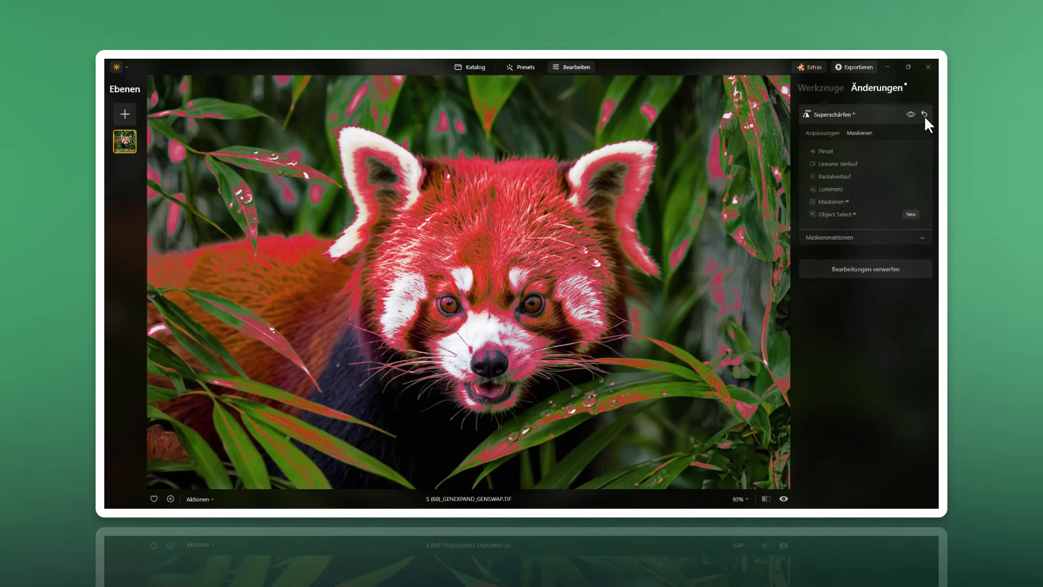
{"action": "left_click", "coordinate": [925, 114]}
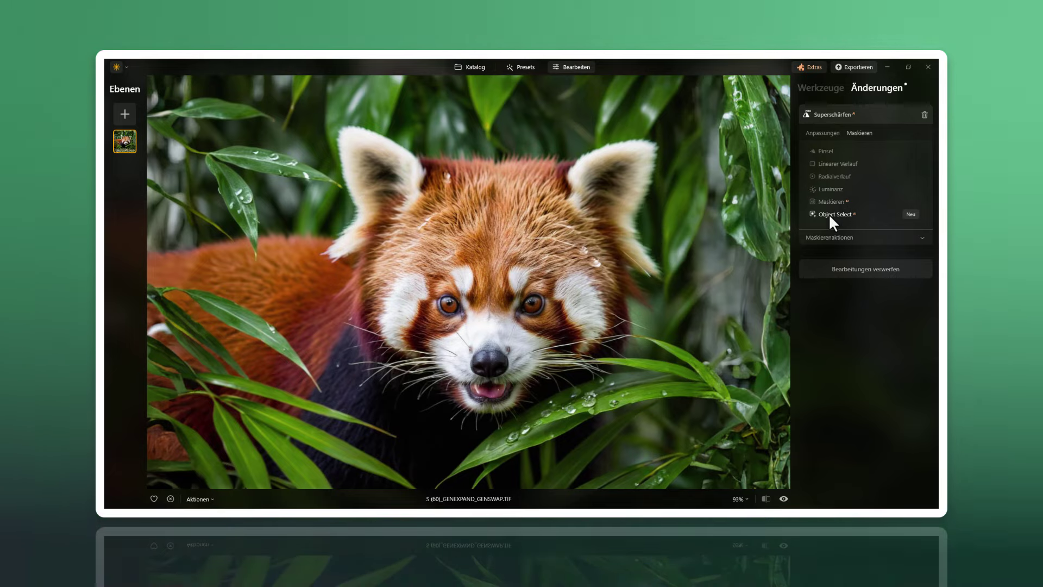
- Mask the Superschärfen sharpening with Object Select by clicking the red panda's head
{"action": "left_click", "coordinate": [831, 215]}
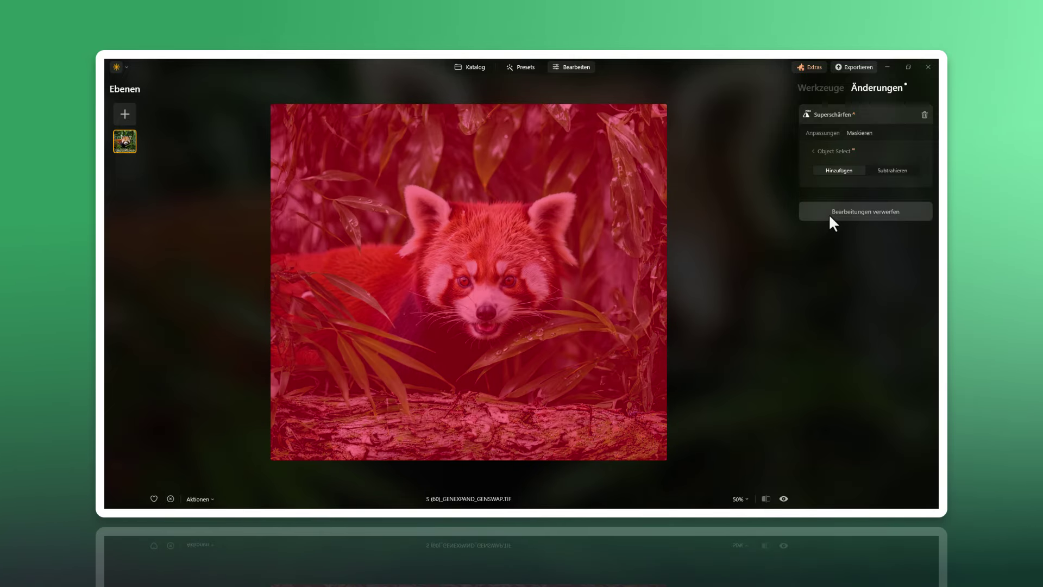
{"action": "left_click", "coordinate": [518, 239]}
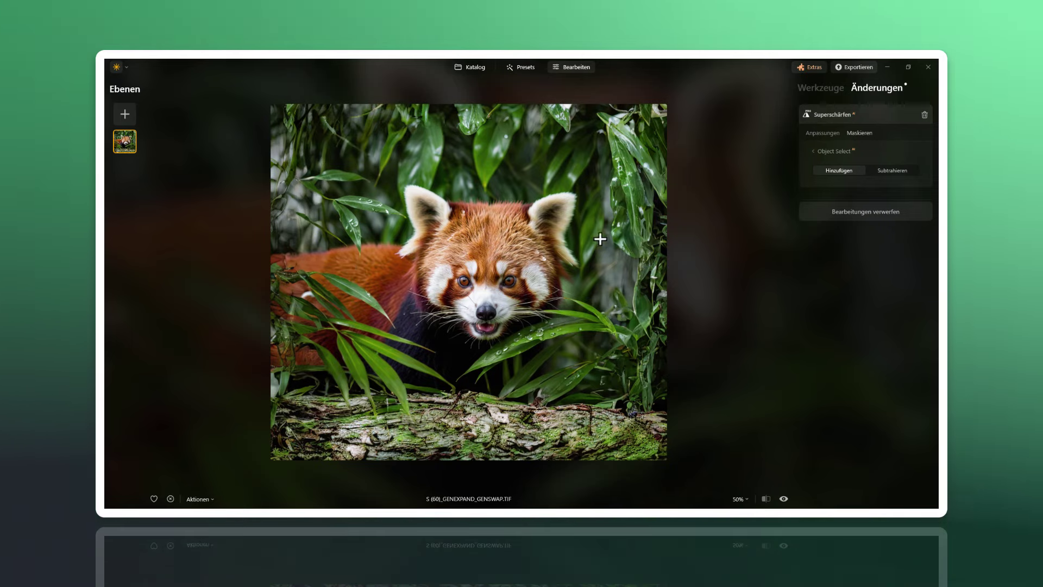
{"action": "left_click", "coordinate": [502, 238]}
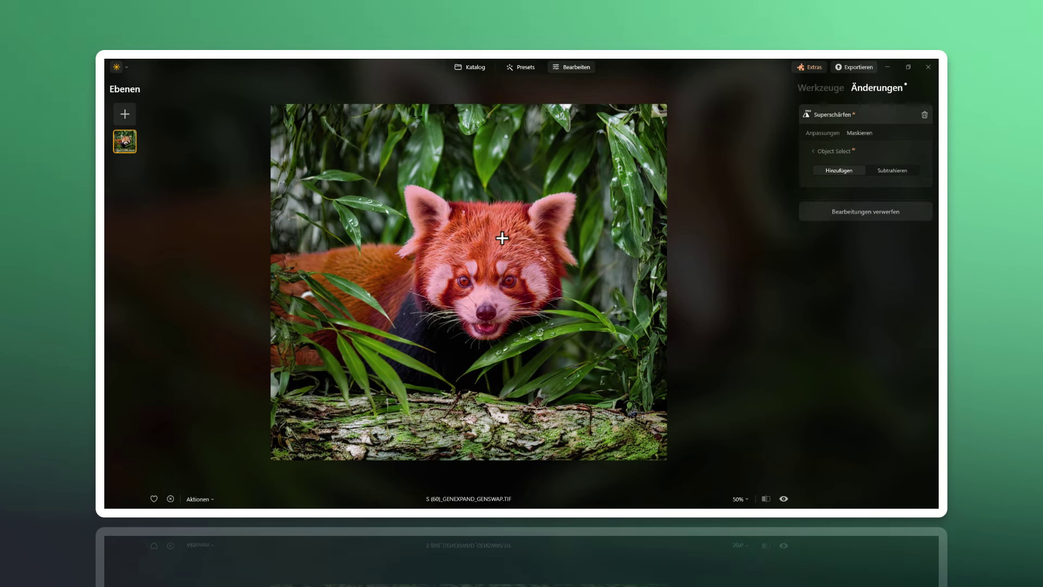
{"action": "left_click", "coordinate": [475, 245]}
{"action": "scroll", "coordinate": [474, 242], "scroll_direction": "up", "scroll_amount": 2}
{"action": "scroll", "coordinate": [473, 240], "scroll_direction": "up", "scroll_amount": 1}
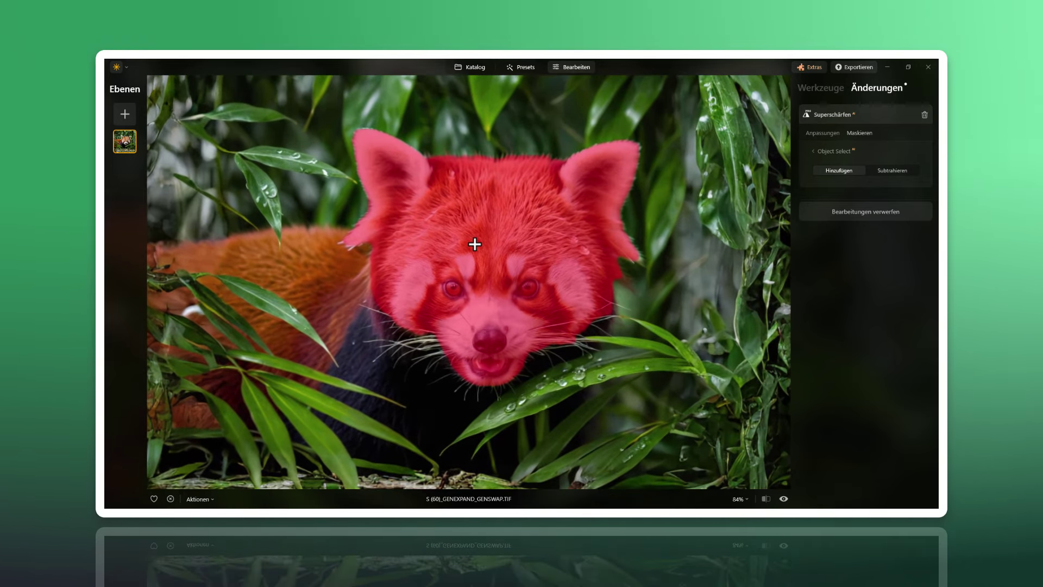
{"action": "scroll", "coordinate": [472, 241], "scroll_direction": "up", "scroll_amount": 1}
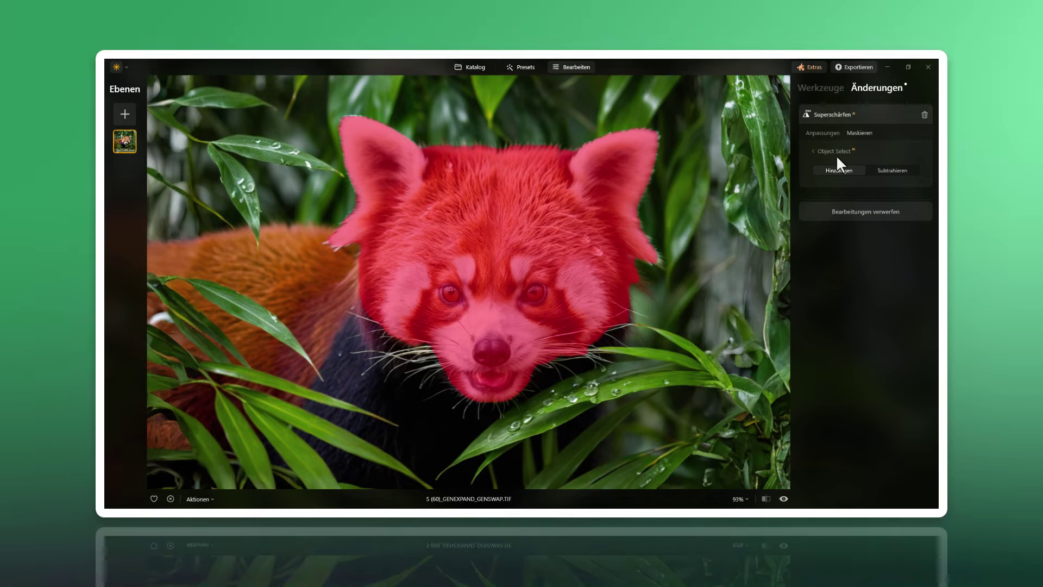
- Brush over the panda's face with Pinsel and show the mask to check head coverage
{"action": "left_click", "coordinate": [814, 150]}
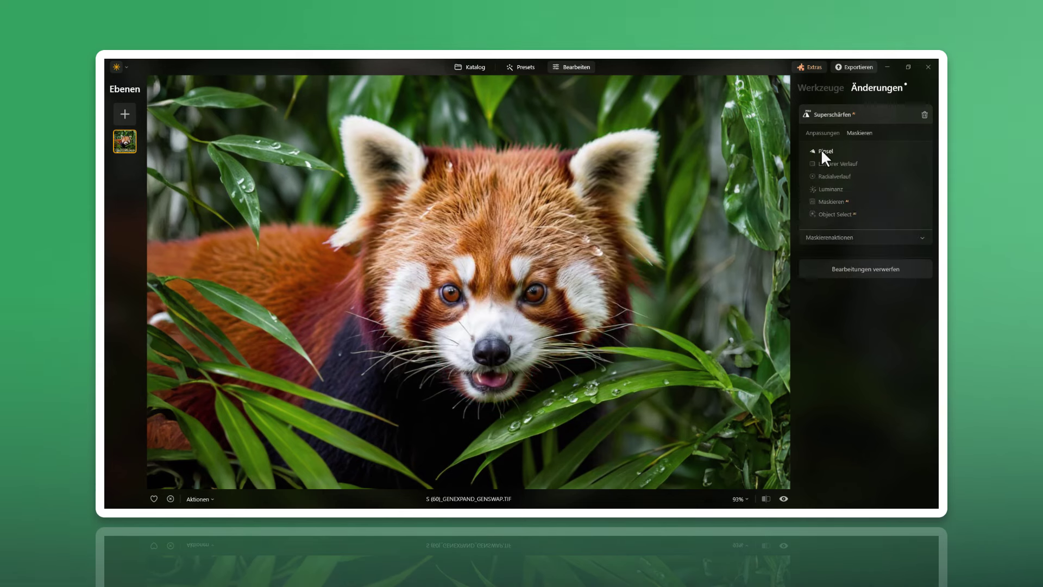
{"action": "left_click", "coordinate": [903, 237]}
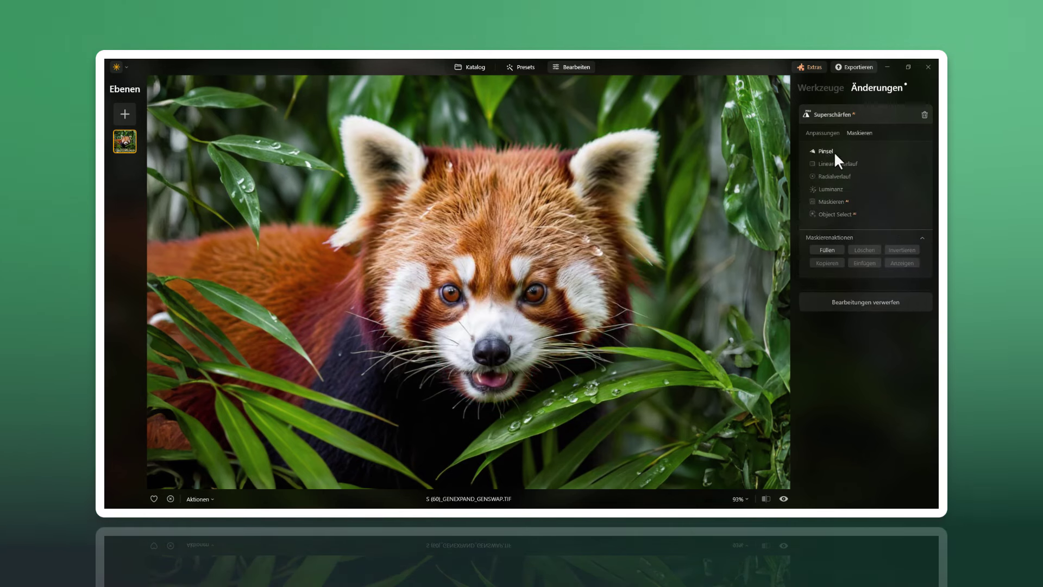
{"action": "left_click", "coordinate": [825, 150]}
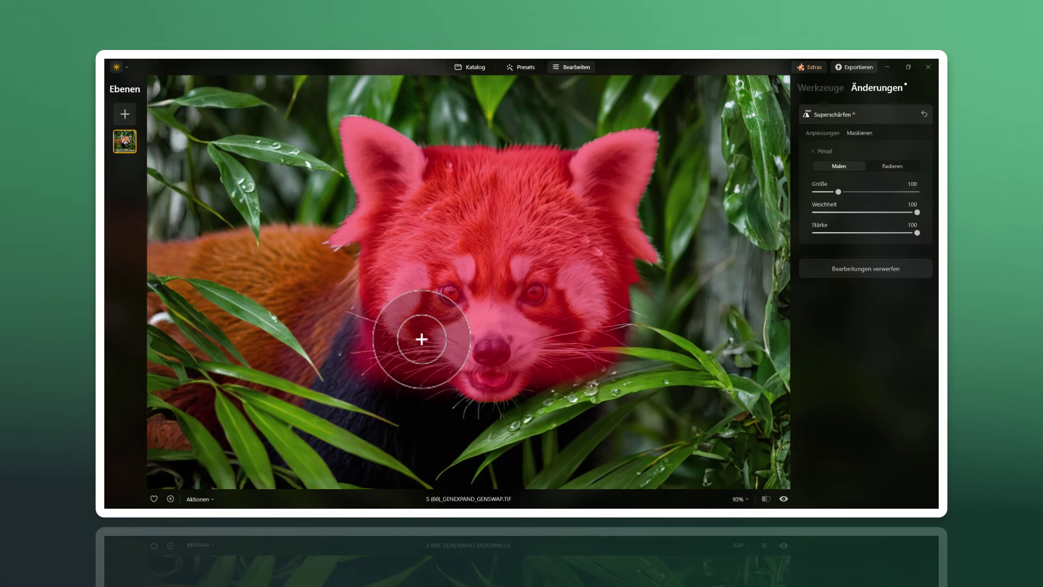
{"action": "left_click_drag", "start_coordinate": [495, 357], "coordinate": [447, 345]}
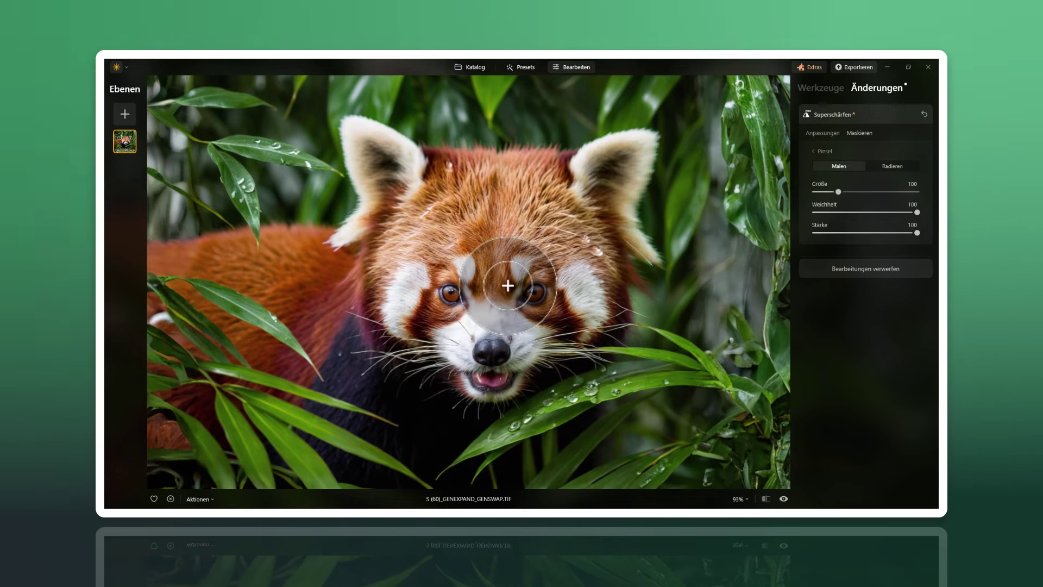
{"action": "left_click", "coordinate": [814, 149]}
{"action": "left_click", "coordinate": [899, 264]}
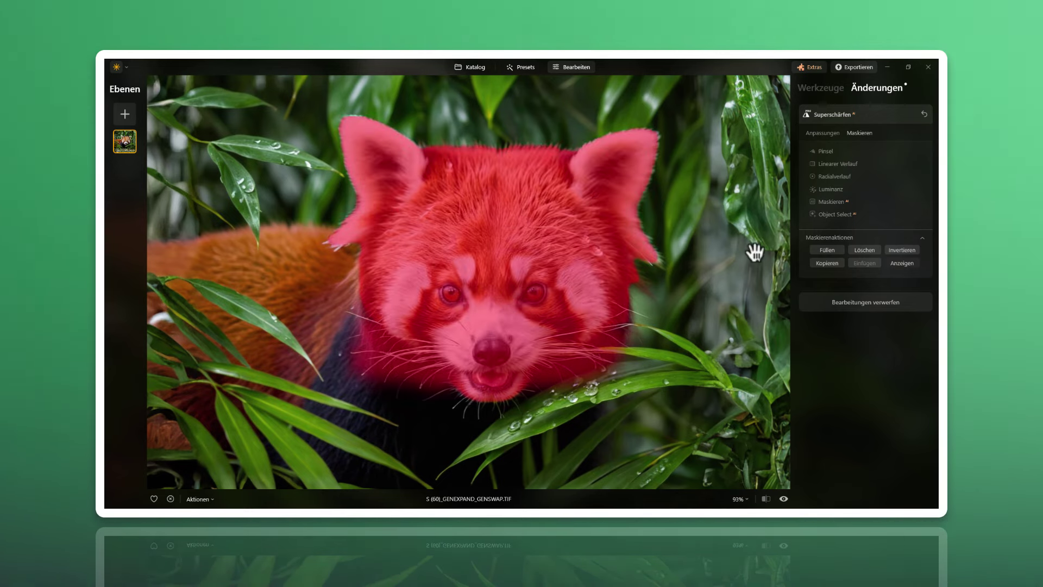
{"action": "left_click", "coordinate": [831, 238]}
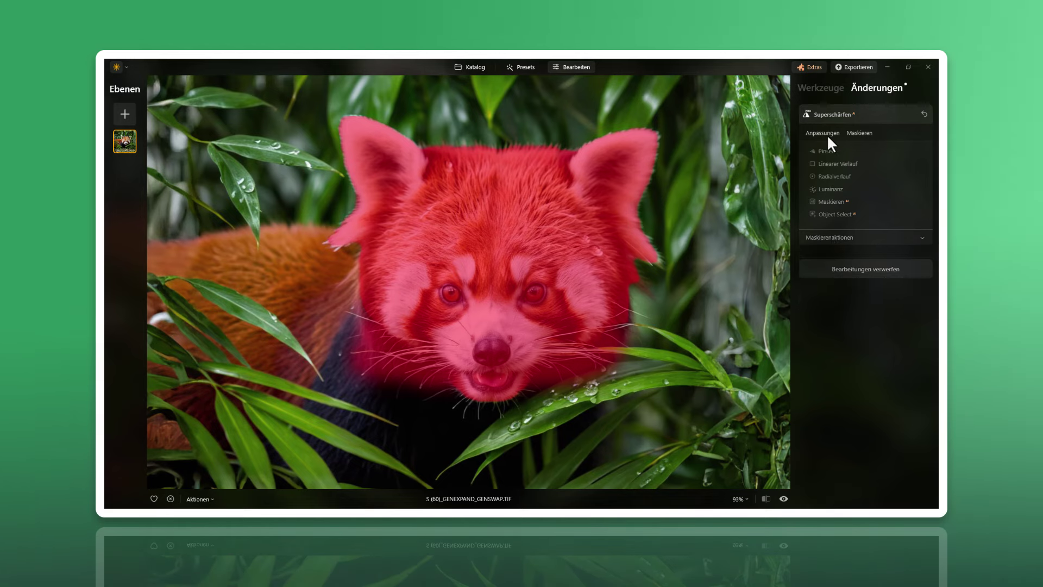
- Set the head-masked Superschärfen to Niedrig, fit the photo to screen, and return to Werkzeuge
{"action": "left_click", "coordinate": [827, 134]}
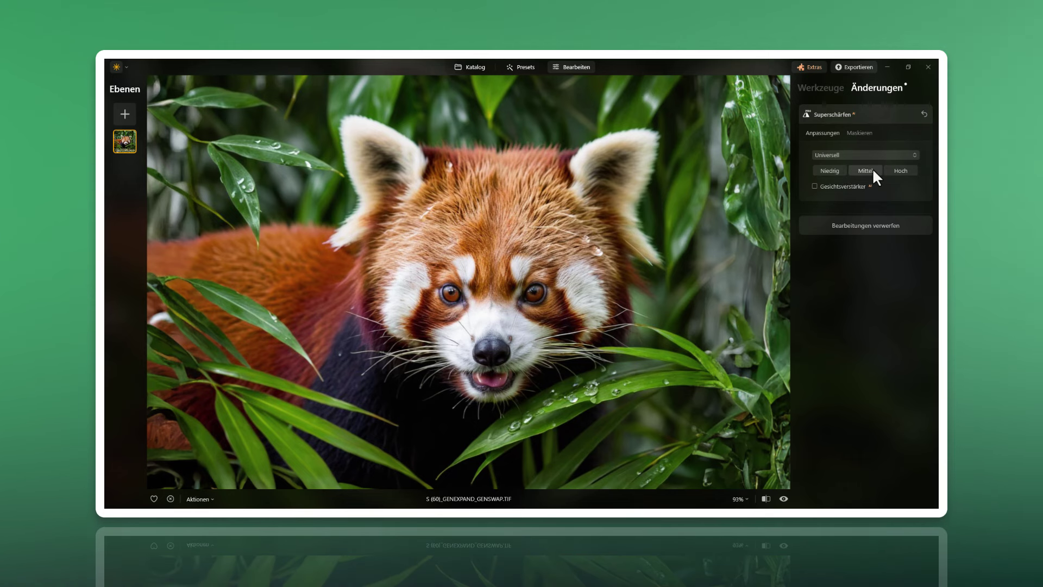
{"action": "left_click", "coordinate": [831, 170]}
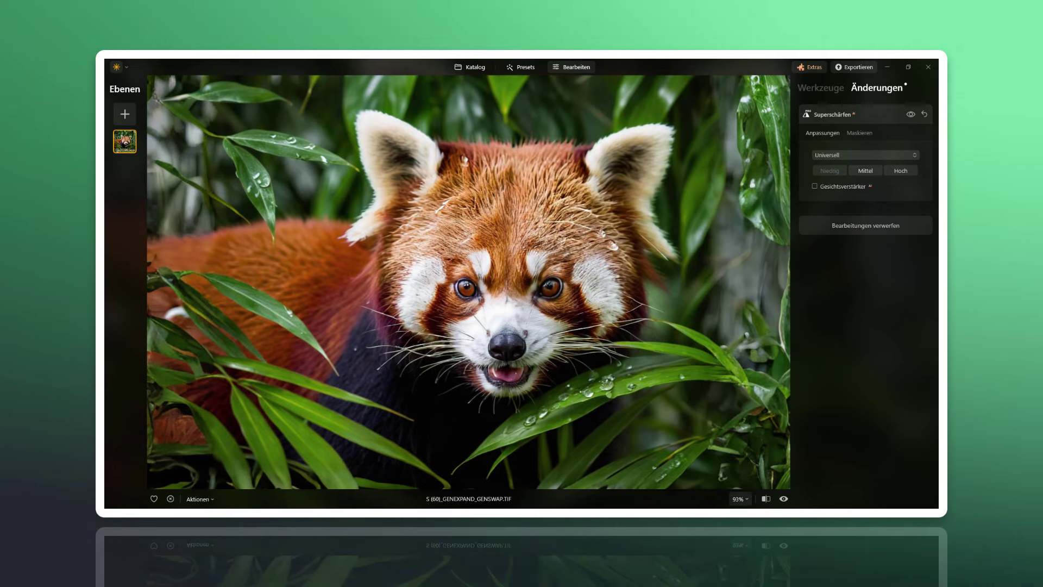
{"action": "left_click", "coordinate": [742, 500]}
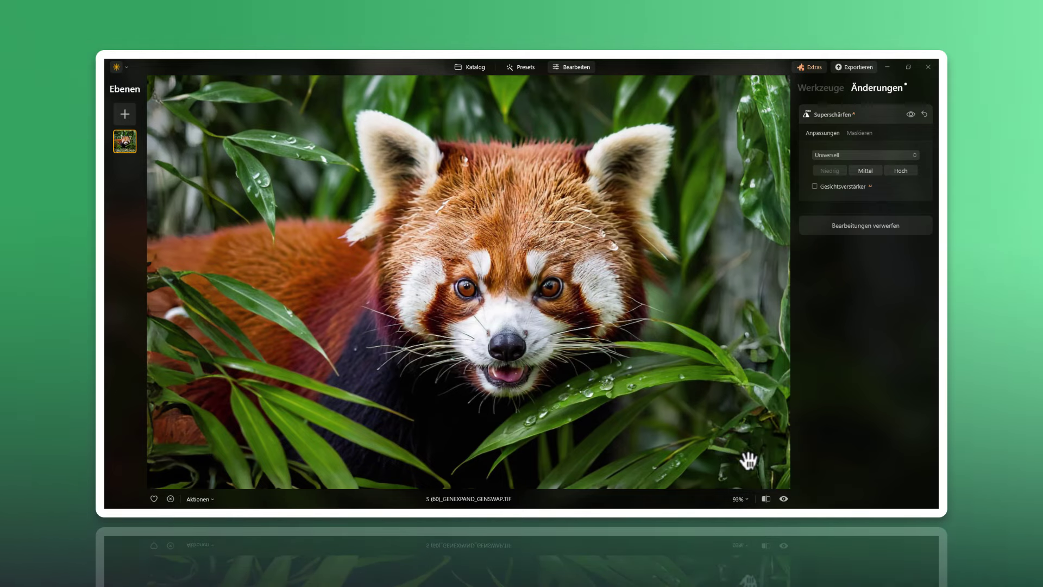
{"action": "left_click", "coordinate": [746, 380]}
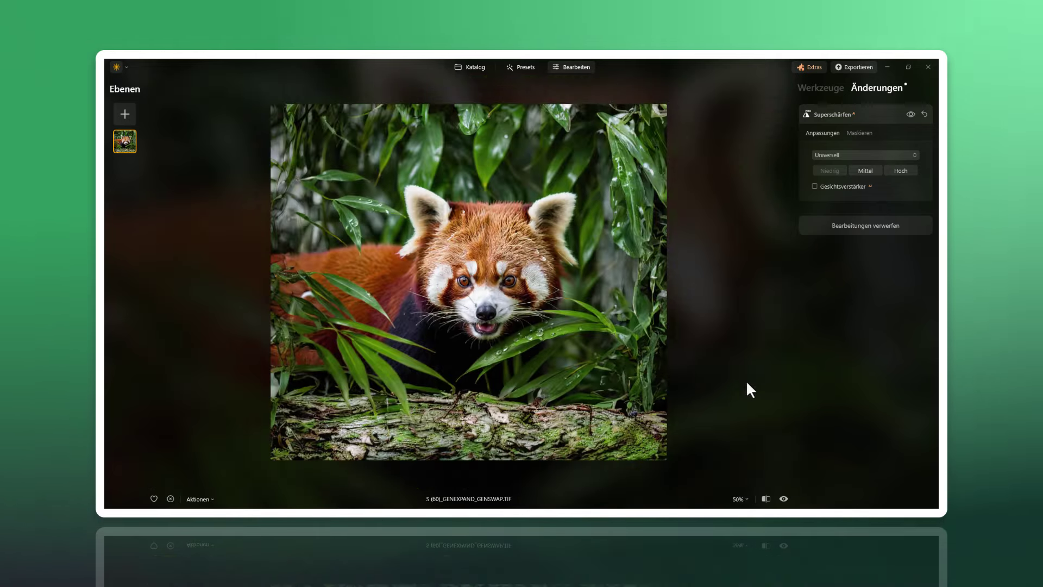
{"action": "left_click", "coordinate": [822, 87]}
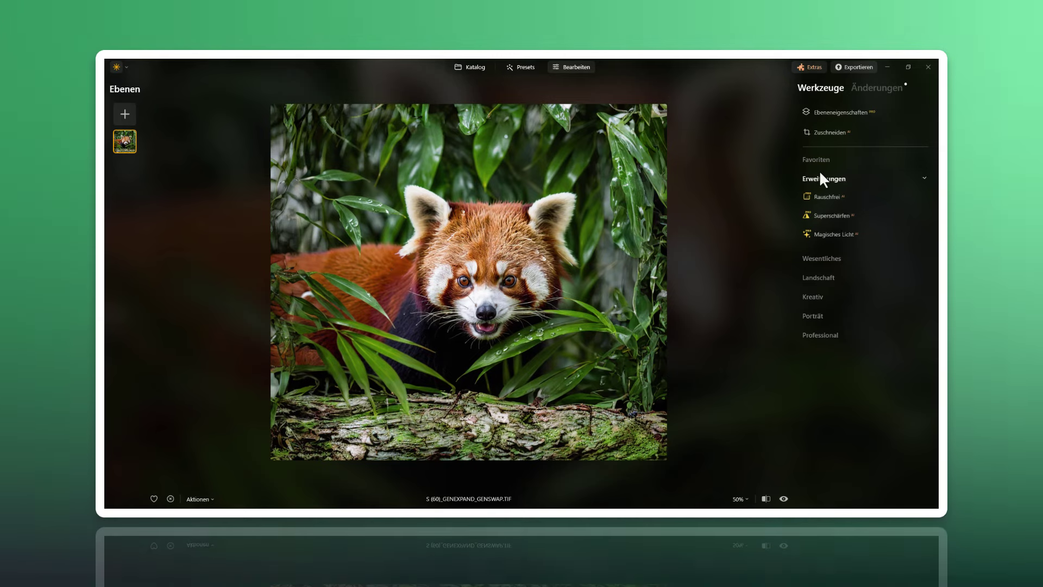
- Raise Verstärken's Akzente slider to 50 under Wesentliches
{"action": "left_click", "coordinate": [819, 173]}
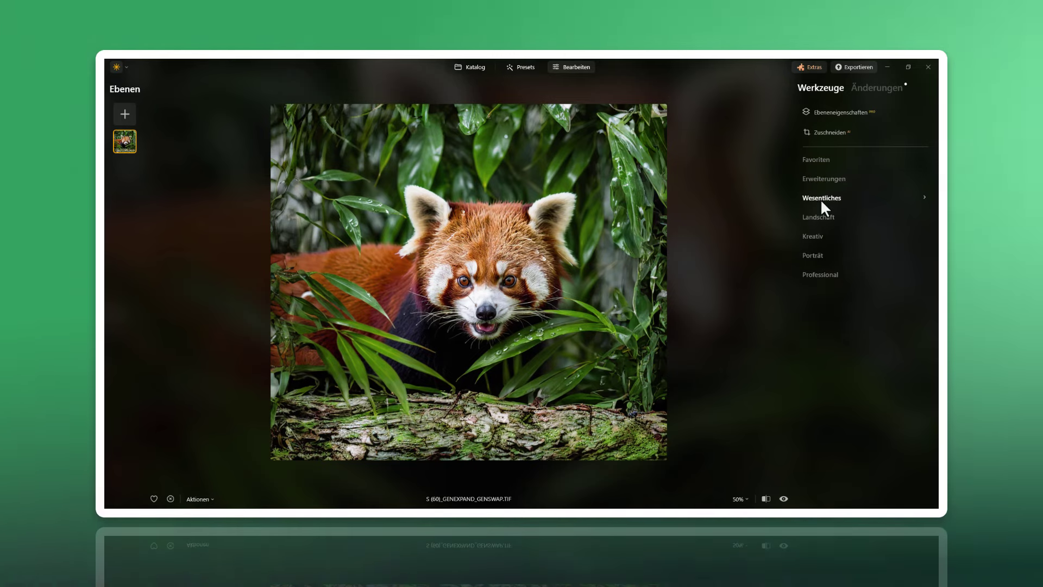
{"action": "left_click", "coordinate": [822, 199]}
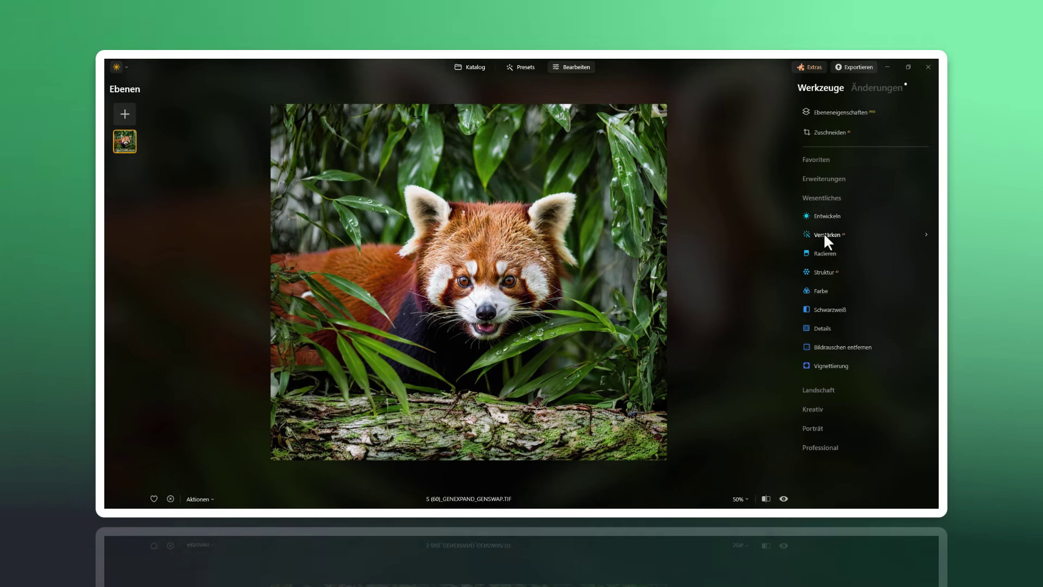
{"action": "left_click", "coordinate": [823, 234]}
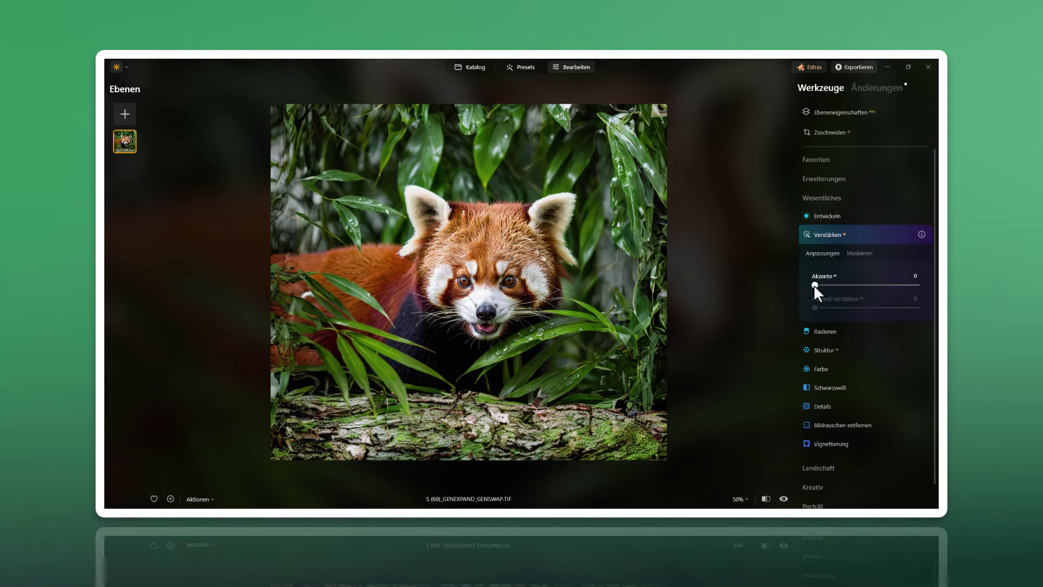
{"action": "left_click_drag", "start_coordinate": [815, 285], "coordinate": [863, 285]}
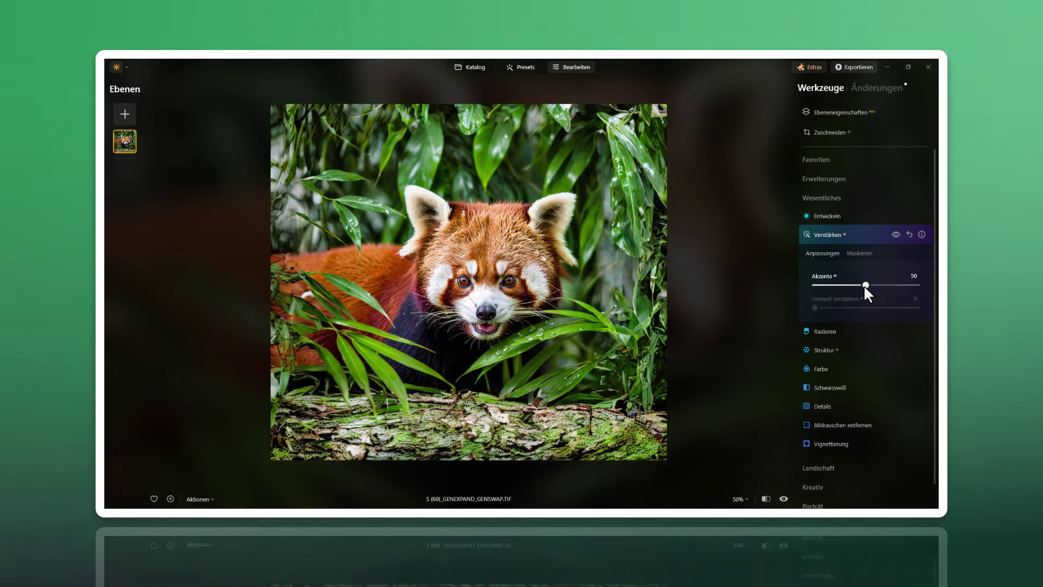
- Toggle Verstärken off and on to compare, then fold the Wesentliches group
{"action": "left_click", "coordinate": [897, 236]}
{"action": "left_click", "coordinate": [896, 235]}
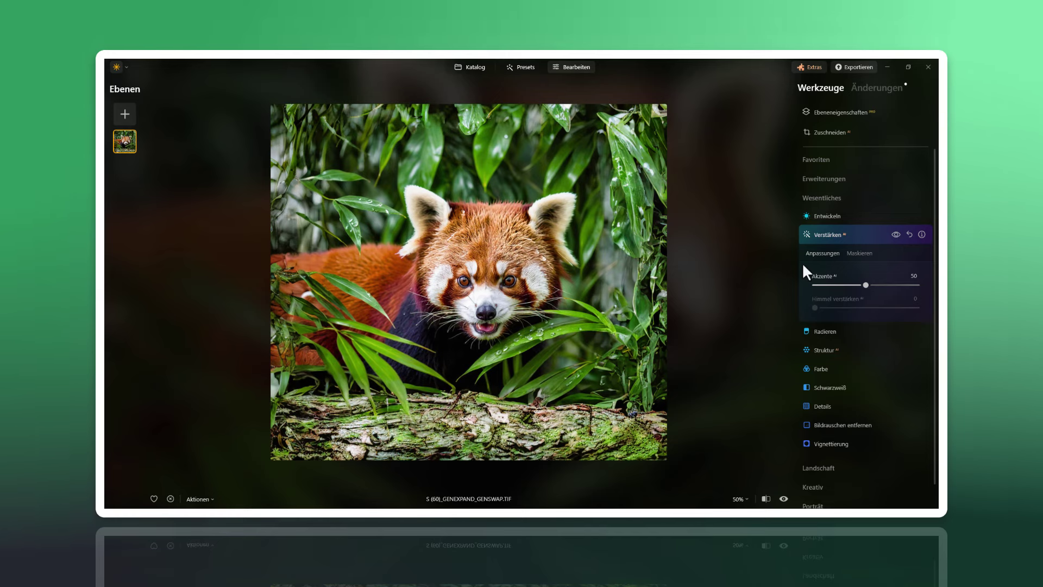
{"action": "left_click", "coordinate": [897, 236]}
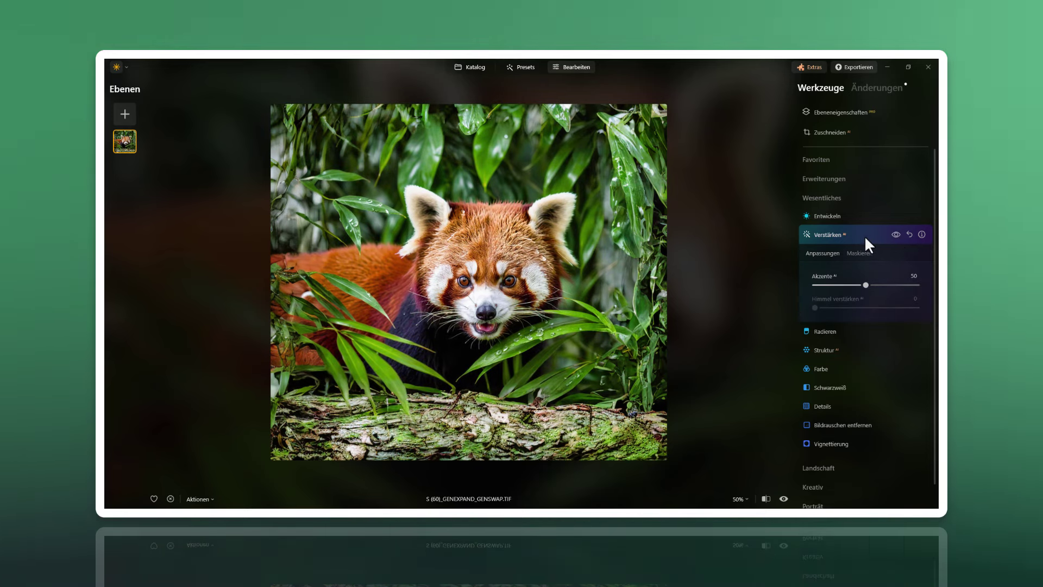
{"action": "left_click", "coordinate": [865, 236]}
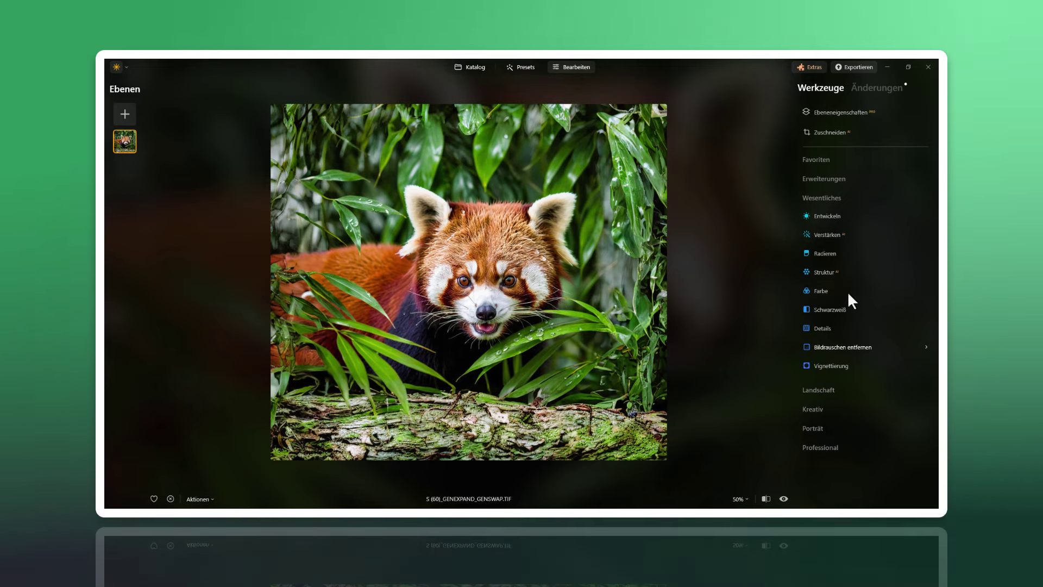
{"action": "left_click", "coordinate": [824, 196]}
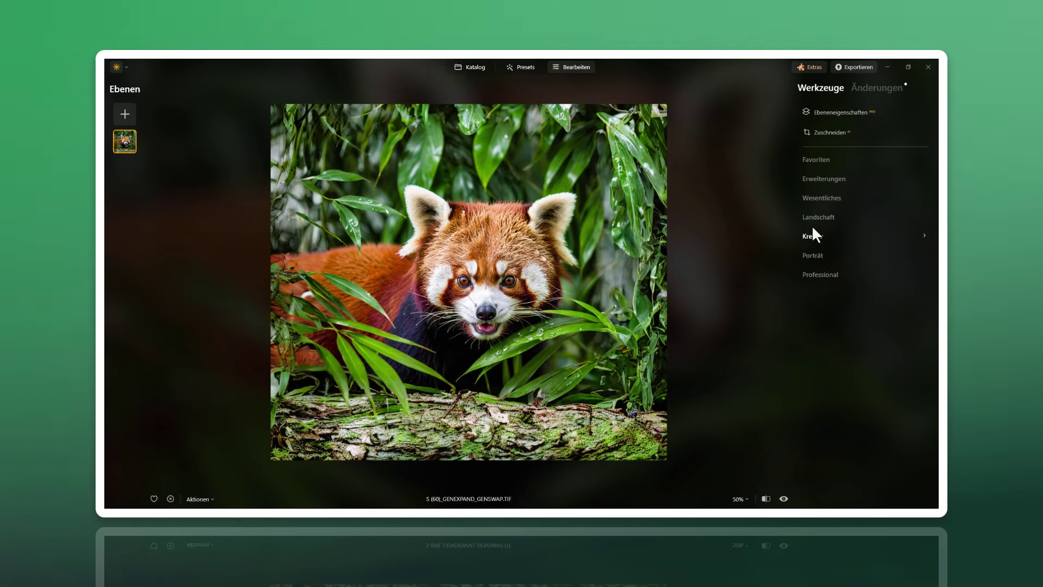
- Open the Kreativ Weichzeichnen tool's Maskieren options
{"action": "left_click", "coordinate": [813, 235]}
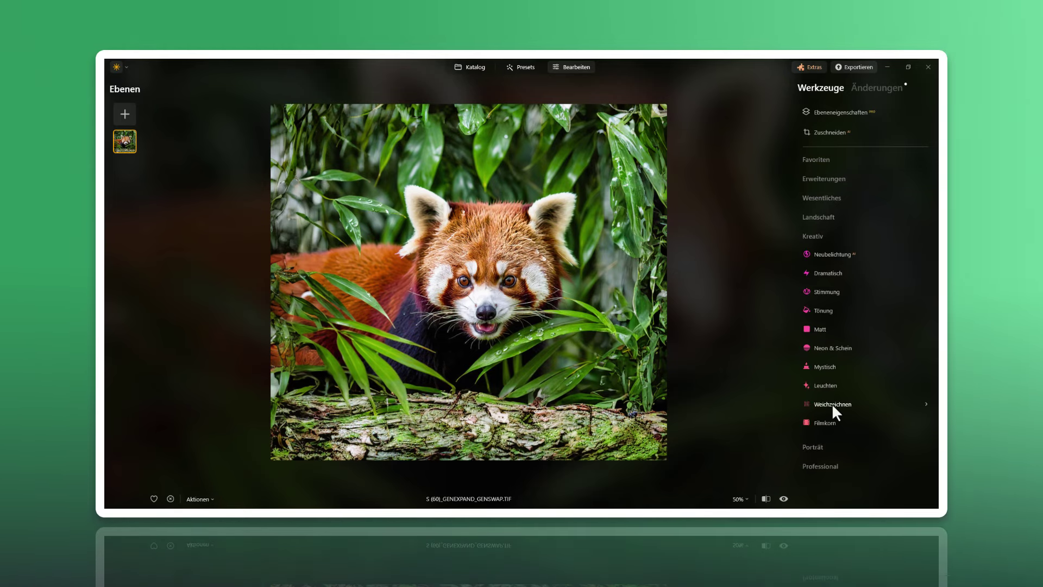
{"action": "left_click", "coordinate": [832, 404]}
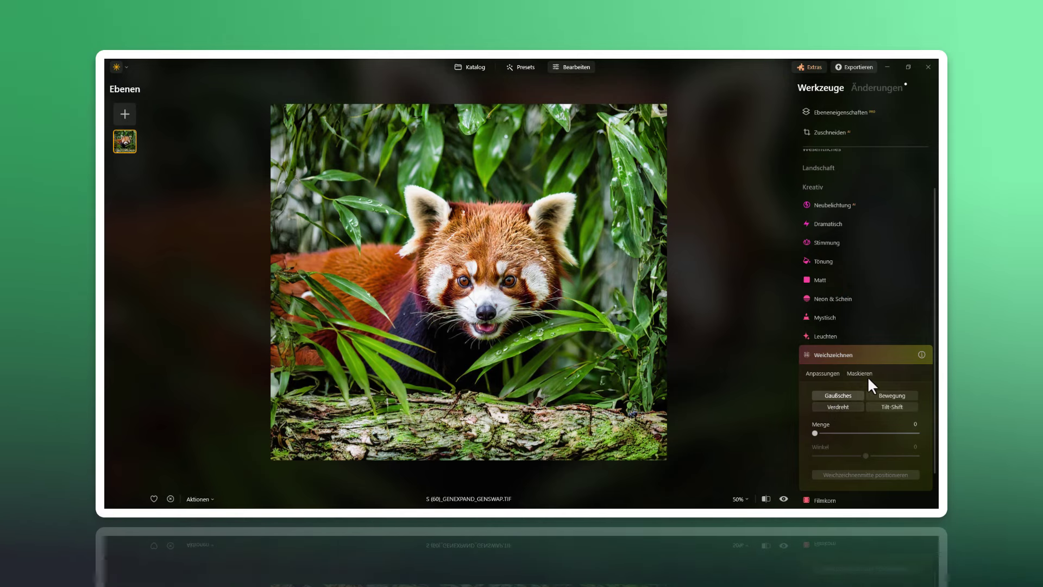
{"action": "left_click", "coordinate": [865, 373]}
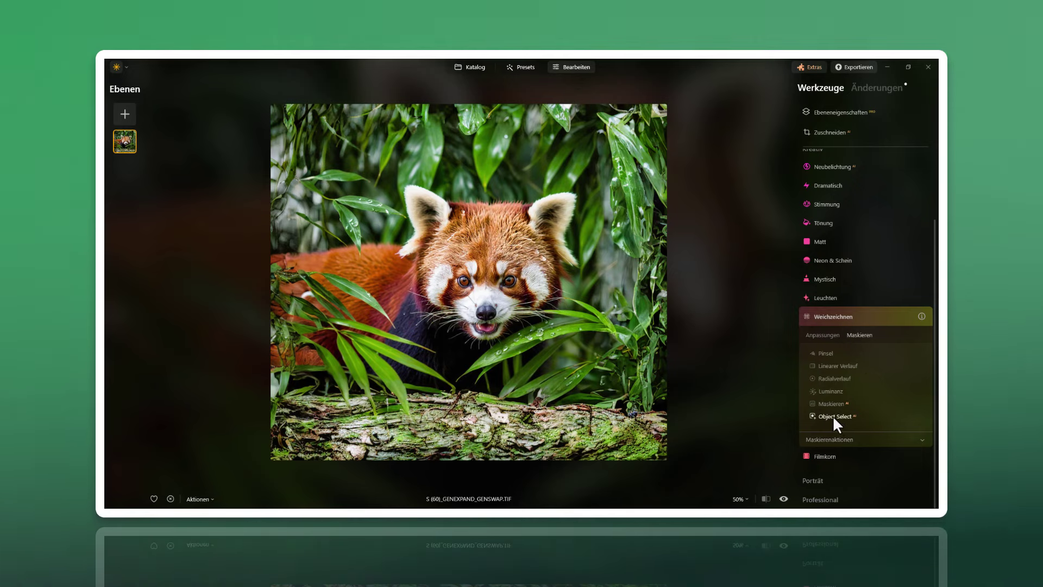
- Try the Maskieren AI masks Natürliche Untergründe and Pflanzen, then clear them
{"action": "left_click", "coordinate": [830, 403]}
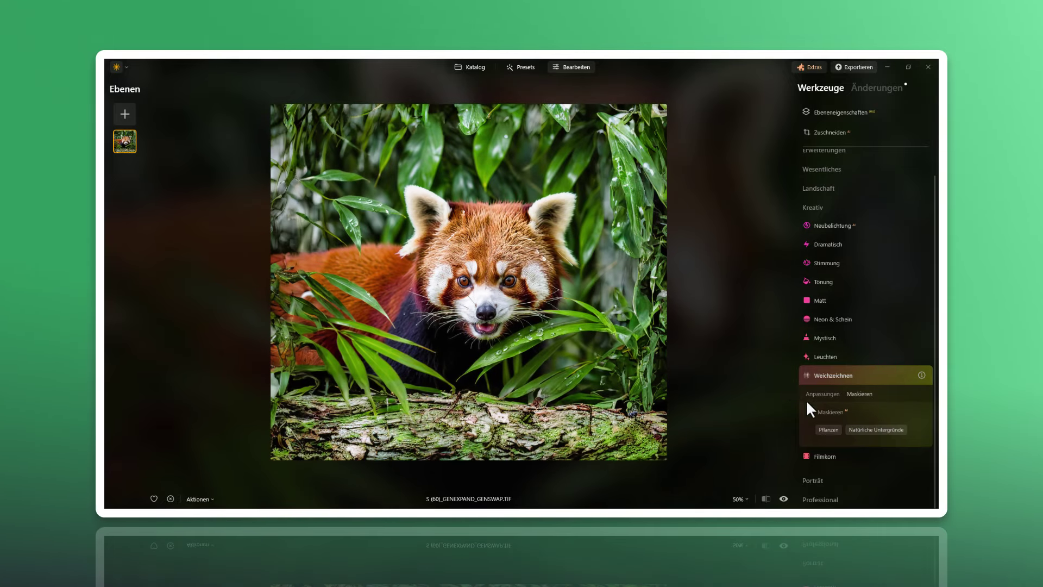
{"action": "left_click", "coordinate": [863, 431]}
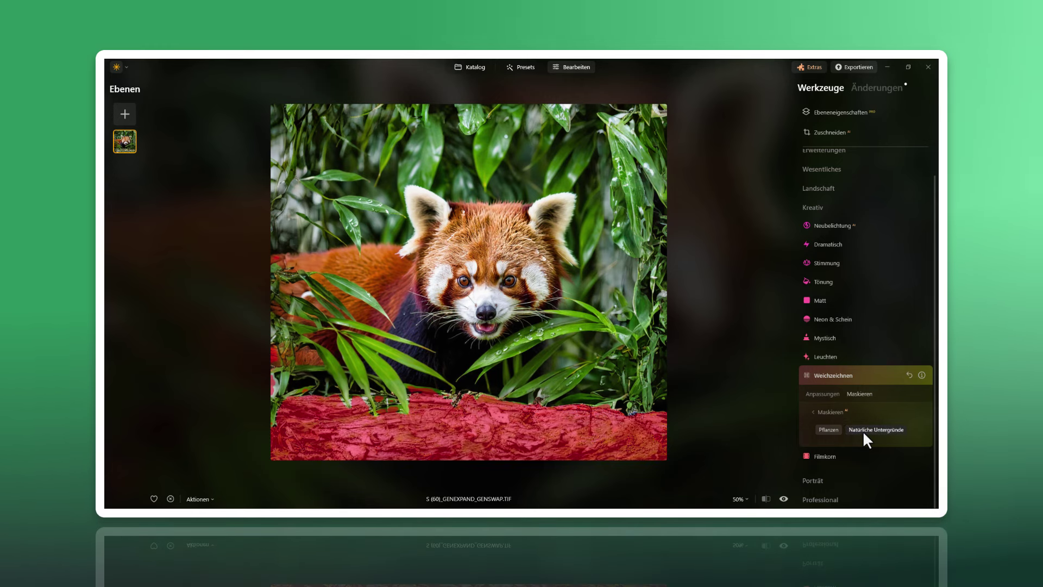
{"action": "left_click", "coordinate": [863, 431]}
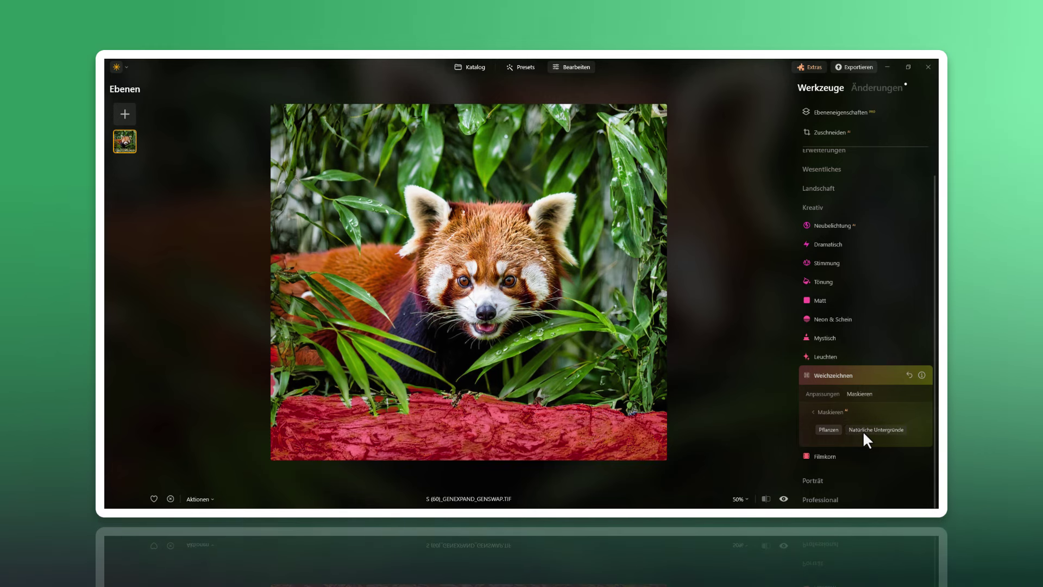
{"action": "left_click", "coordinate": [827, 425]}
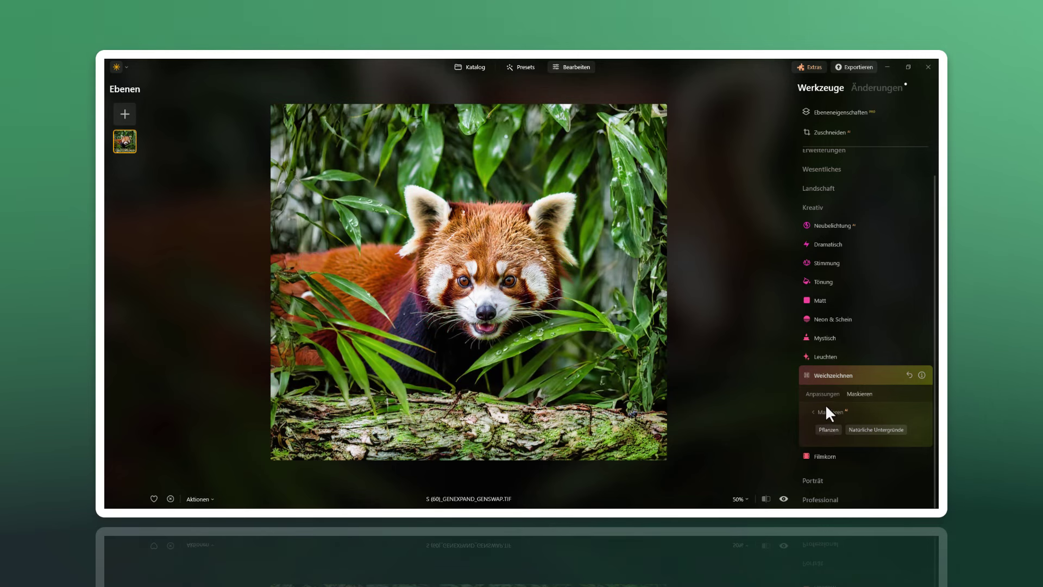
{"action": "left_click", "coordinate": [822, 412]}
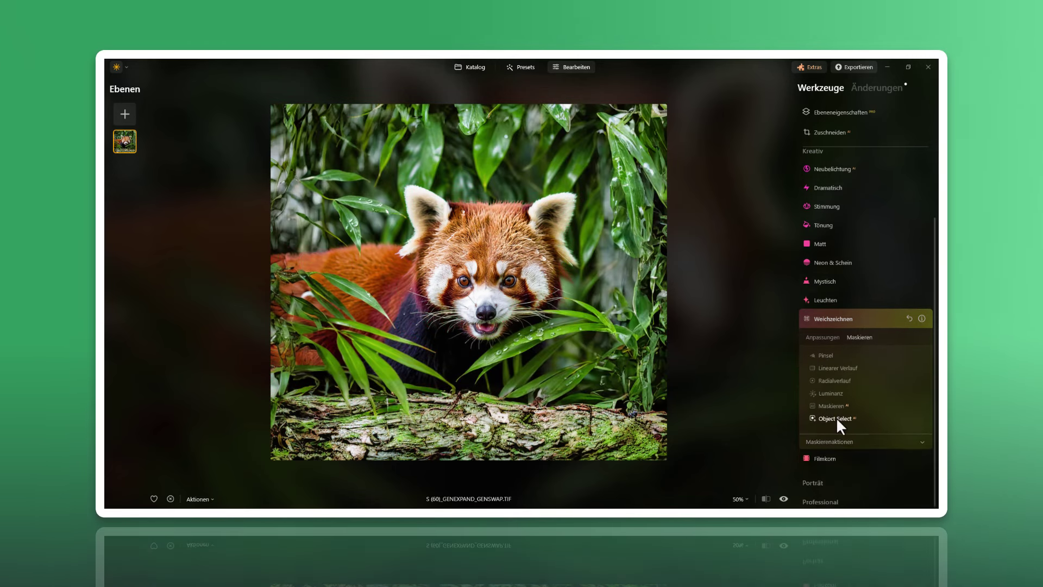
- Select the red panda's head for the blur mask with Object Select in Hinzufügen mode
{"action": "left_click", "coordinate": [835, 417]}
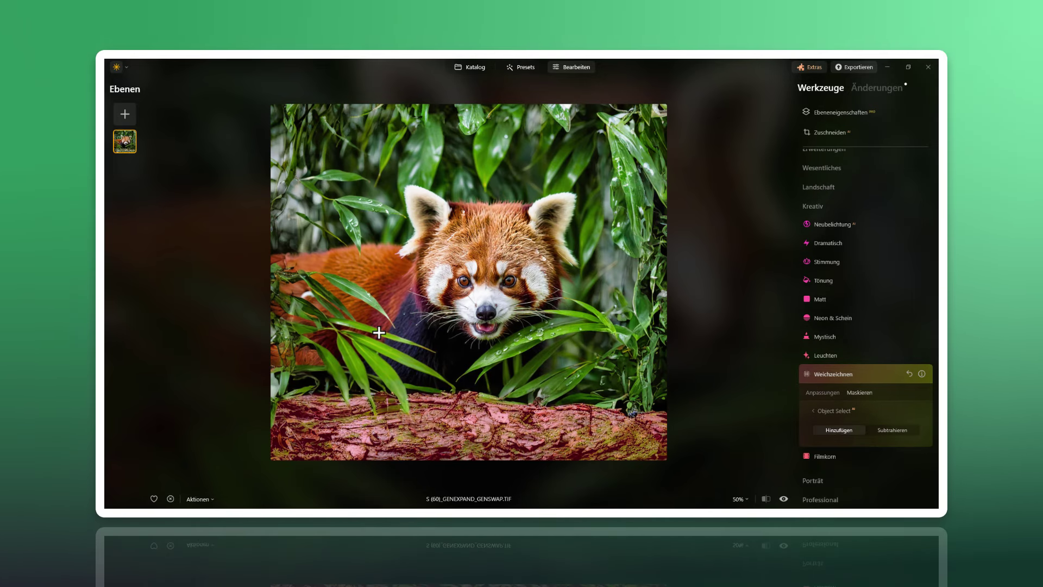
{"action": "left_click", "coordinate": [496, 249]}
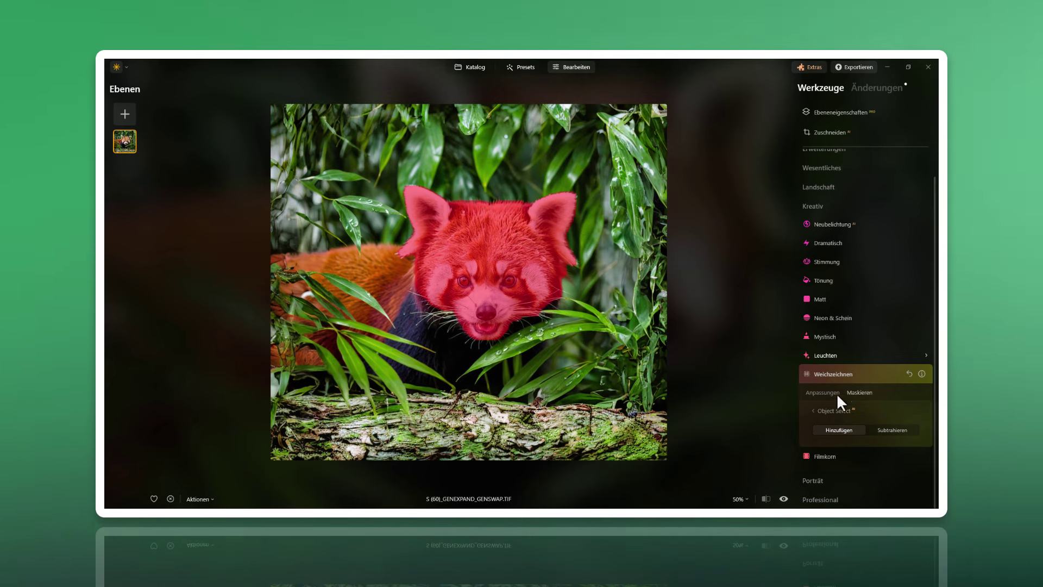
{"action": "left_click", "coordinate": [893, 429]}
{"action": "left_click", "coordinate": [568, 281]}
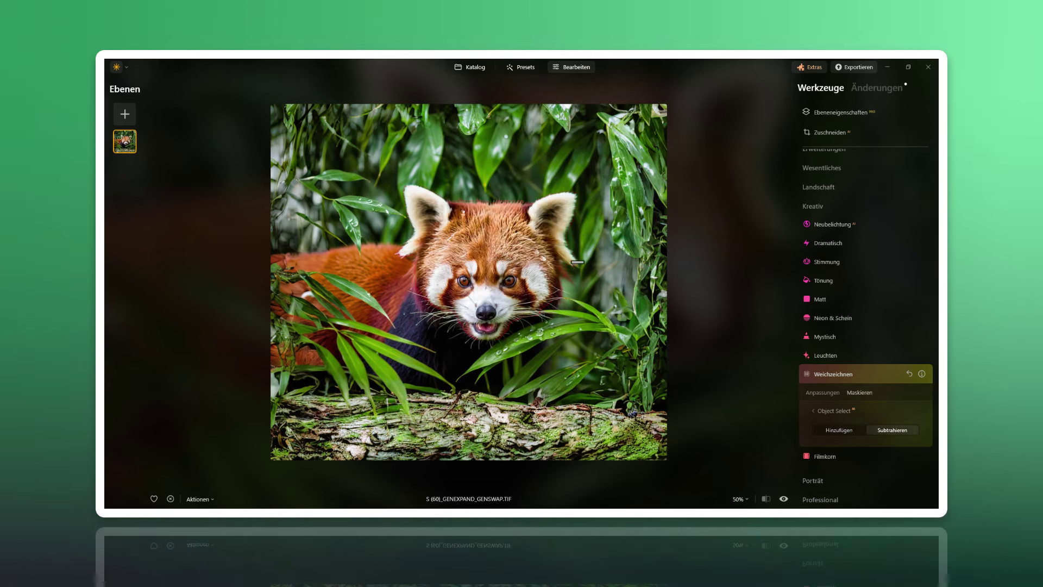
{"action": "left_click", "coordinate": [840, 430]}
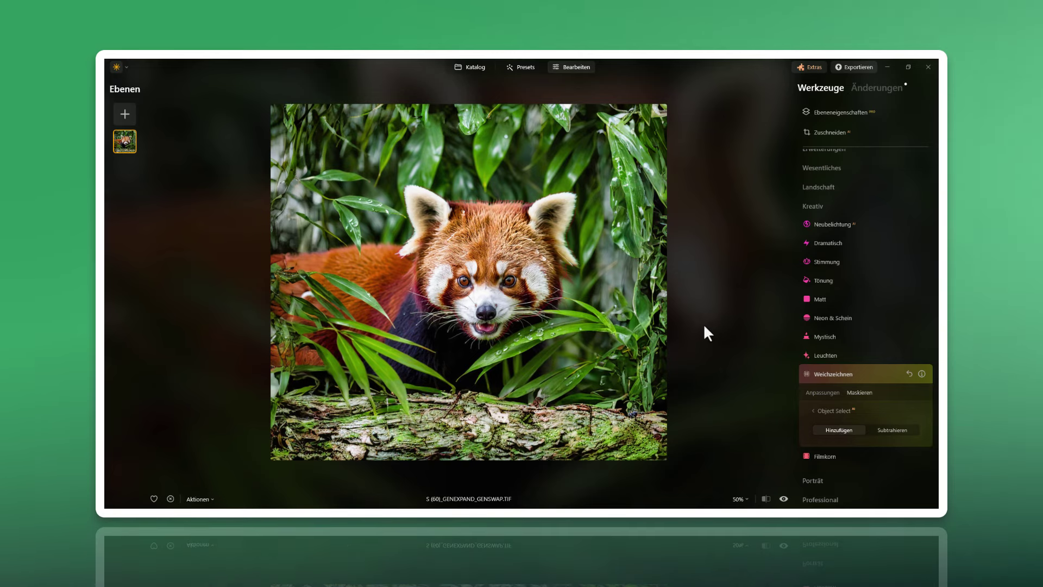
{"action": "left_click", "coordinate": [491, 165]}
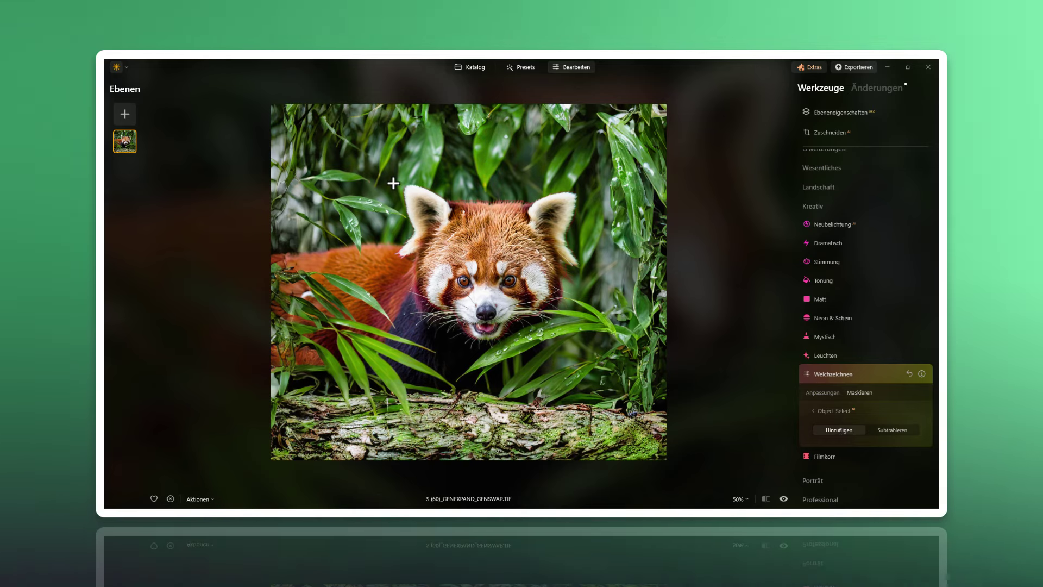
{"action": "left_click", "coordinate": [506, 263]}
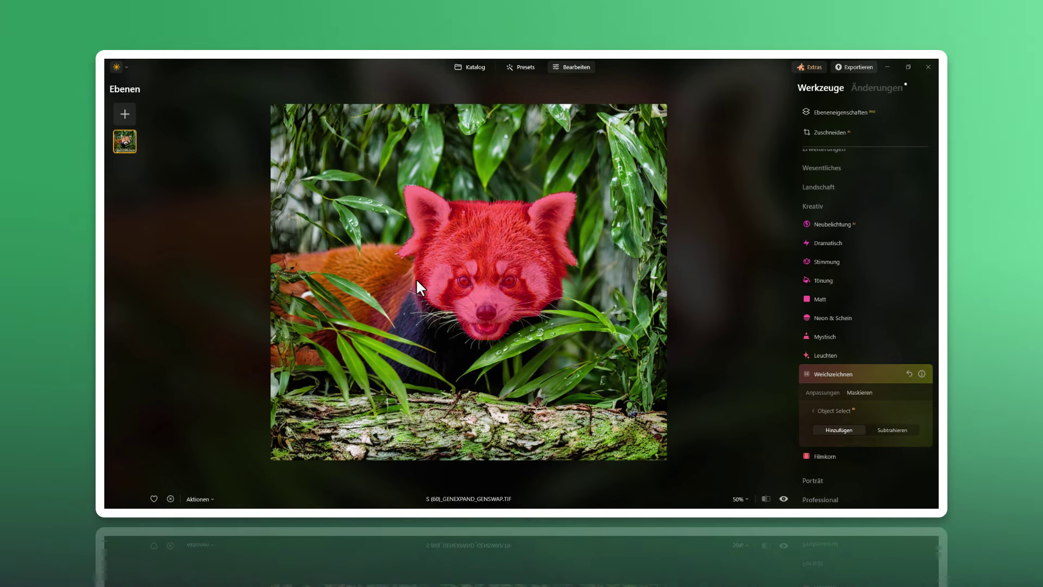
- Look at the Pinsel mask option, then return to the mask type list
{"action": "left_click", "coordinate": [814, 412]}
{"action": "left_click", "coordinate": [815, 414]}
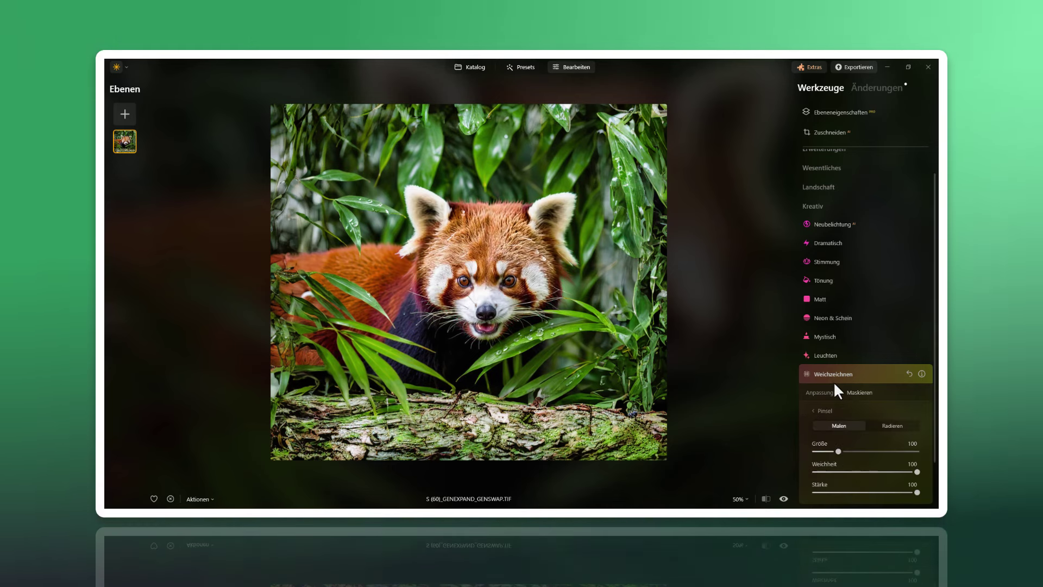
{"action": "left_click", "coordinate": [822, 409]}
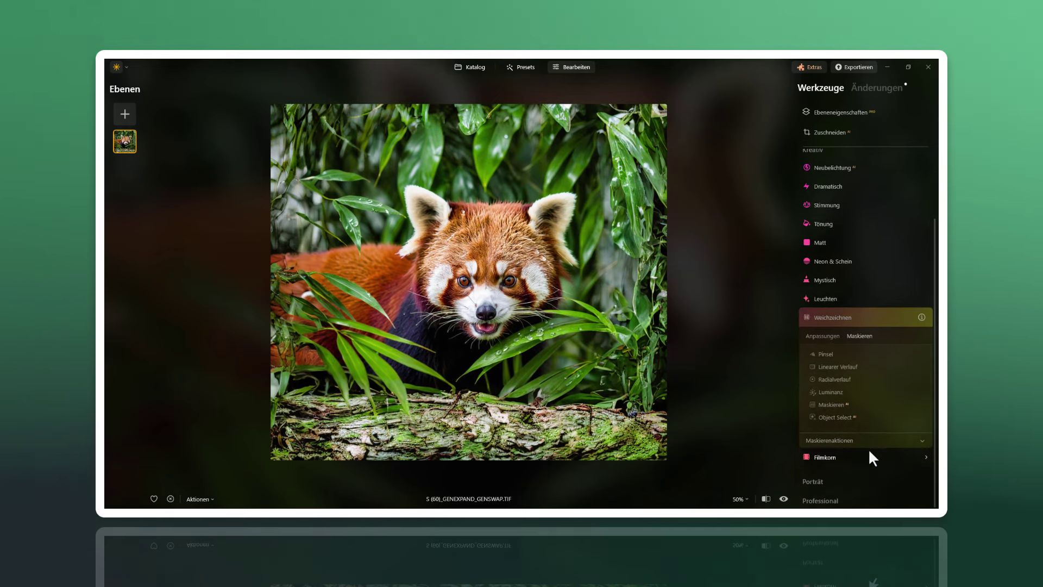
- Show the Weichzeichnen mask overlay with Pinsel active, zoomed in on the panda
{"action": "left_click", "coordinate": [868, 450]}
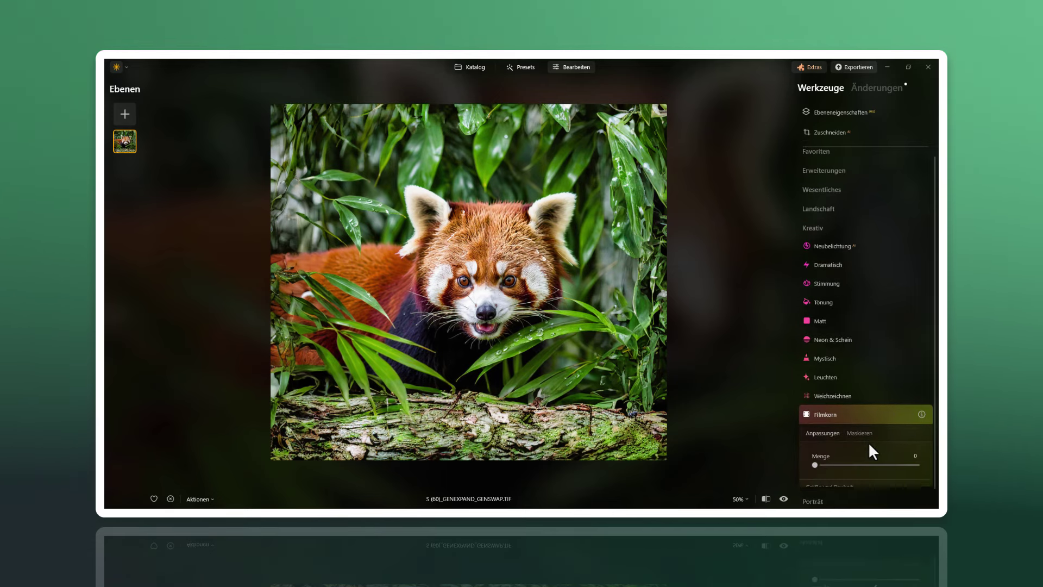
{"action": "left_click", "coordinate": [875, 87]}
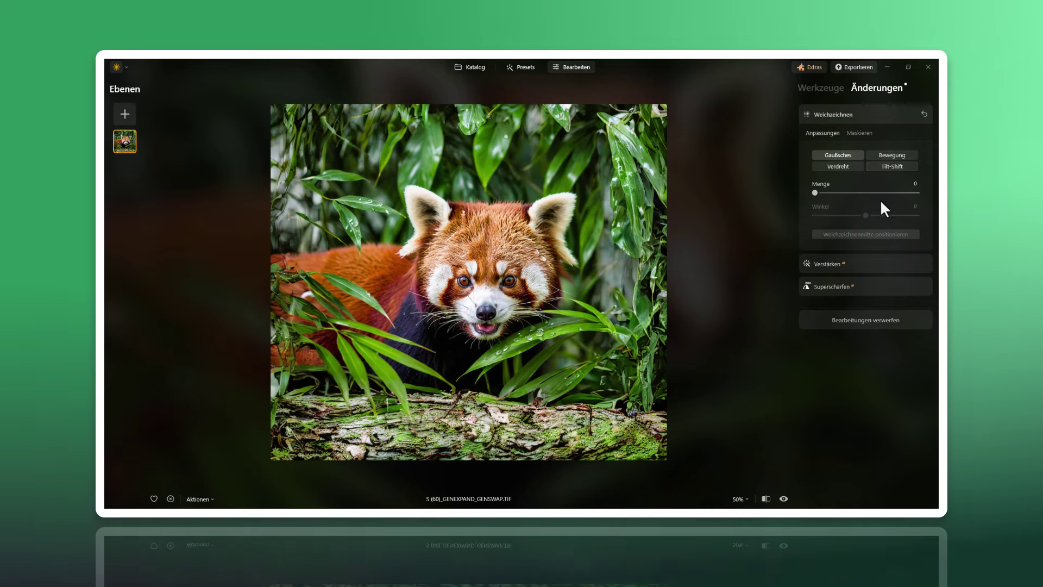
{"action": "left_click", "coordinate": [860, 133]}
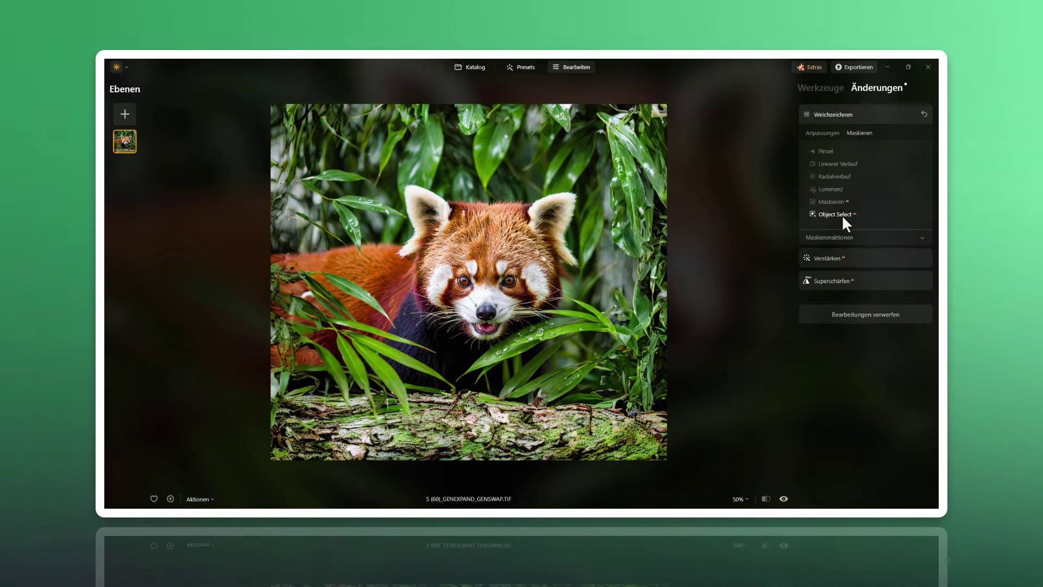
{"action": "left_click", "coordinate": [849, 236]}
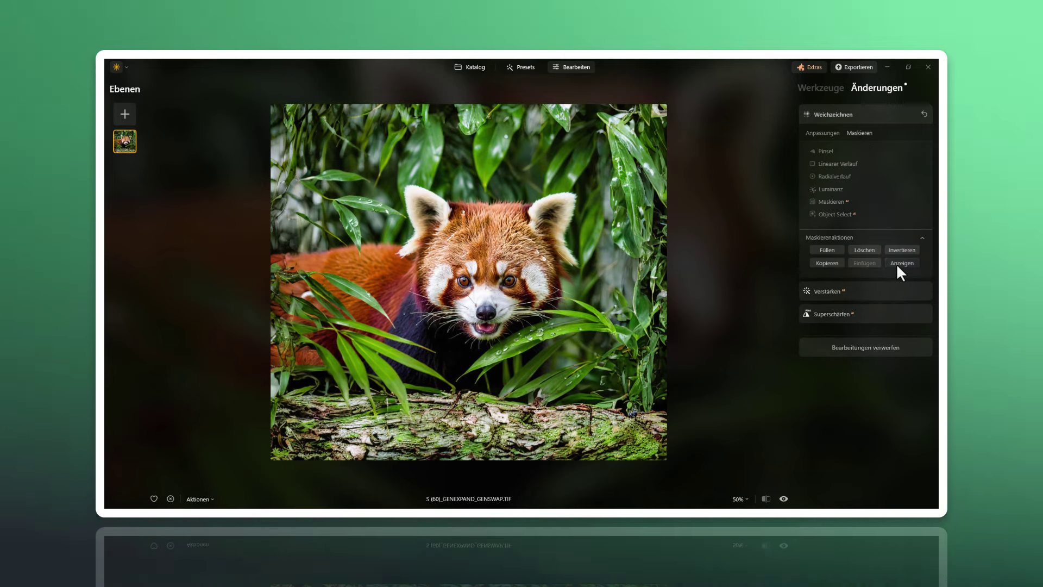
{"action": "left_click", "coordinate": [898, 264]}
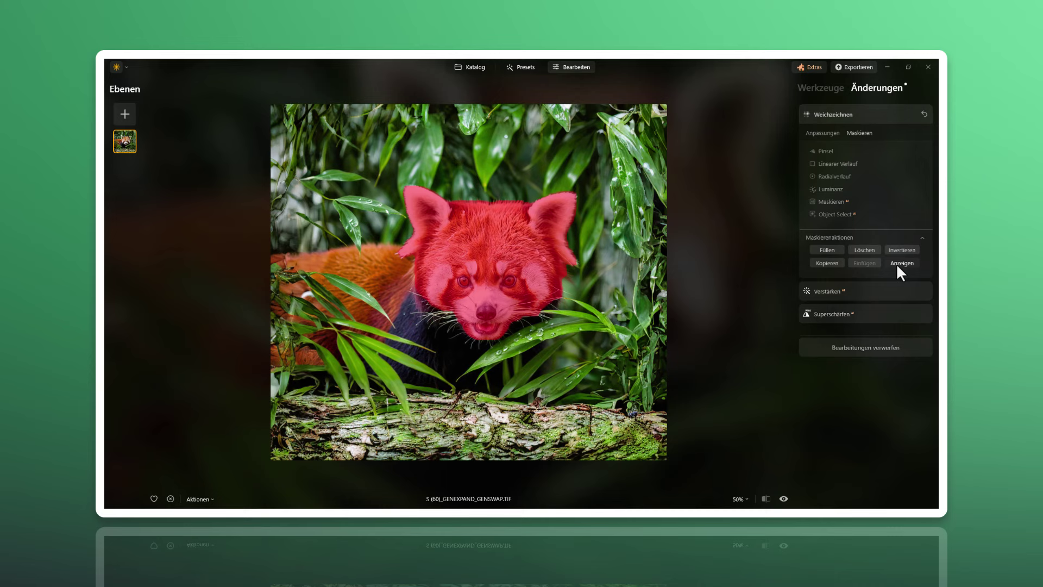
{"action": "left_click", "coordinate": [832, 154]}
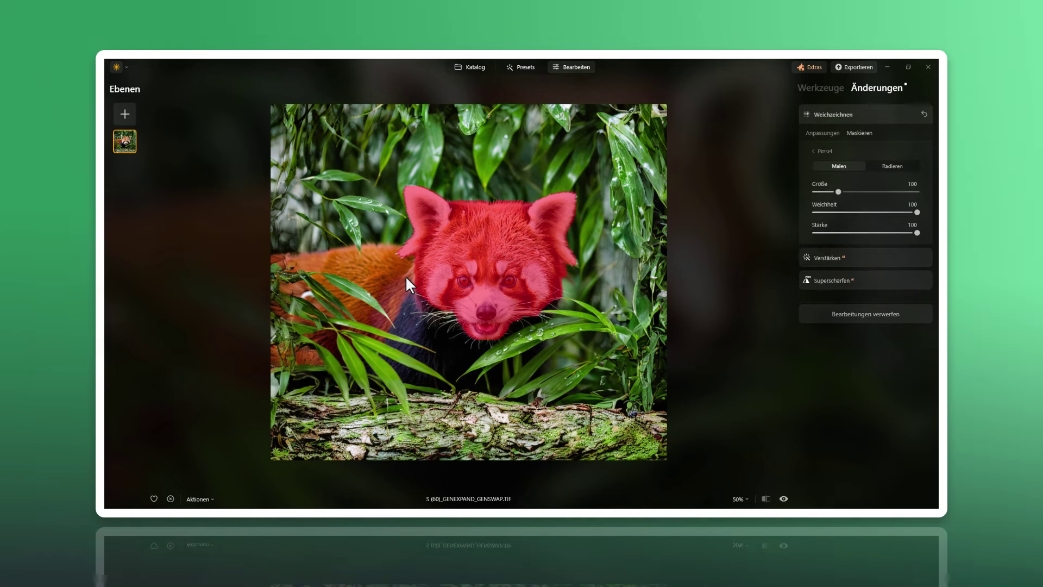
{"action": "scroll", "coordinate": [393, 276], "scroll_direction": "up", "scroll_amount": 5}
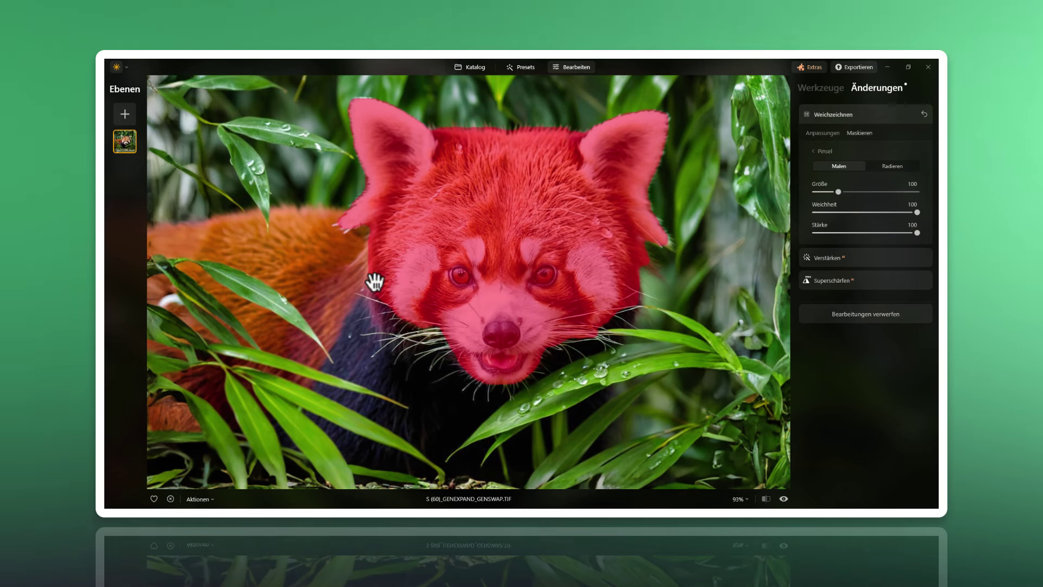
{"action": "left_click_drag", "start_coordinate": [375, 282], "coordinate": [583, 228]}
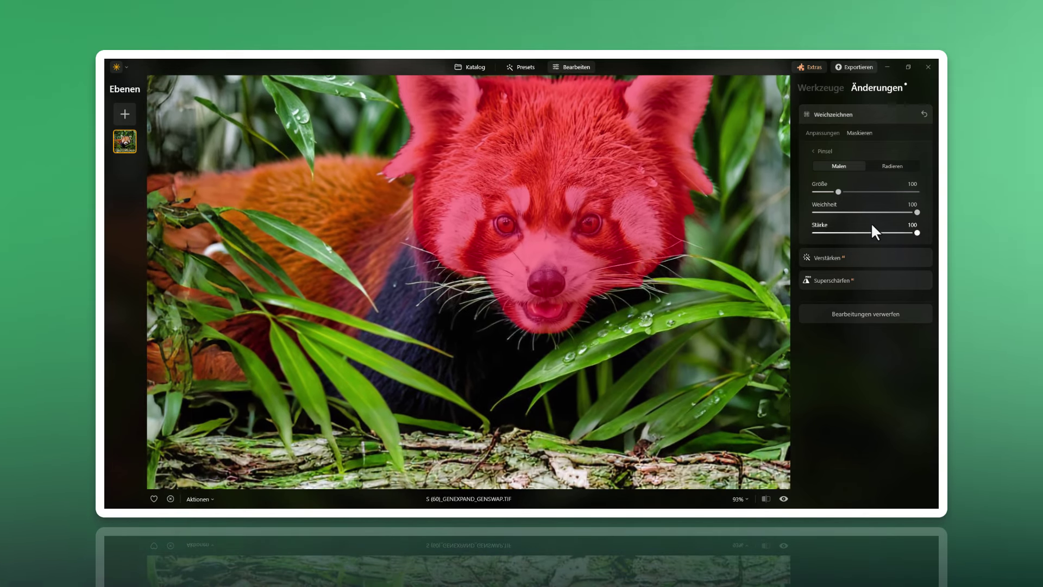
- With Weichheit 0, paint the mask over the panda's chest, back, tail and overlapping leaves
{"action": "mouse_move", "coordinate": [902, 212]}
{"action": "left_mouse_down"}
{"action": "mouse_move", "coordinate": [805, 209]}
{"action": "mouse_move", "coordinate": [701, 243]}
{"action": "left_mouse_up"}
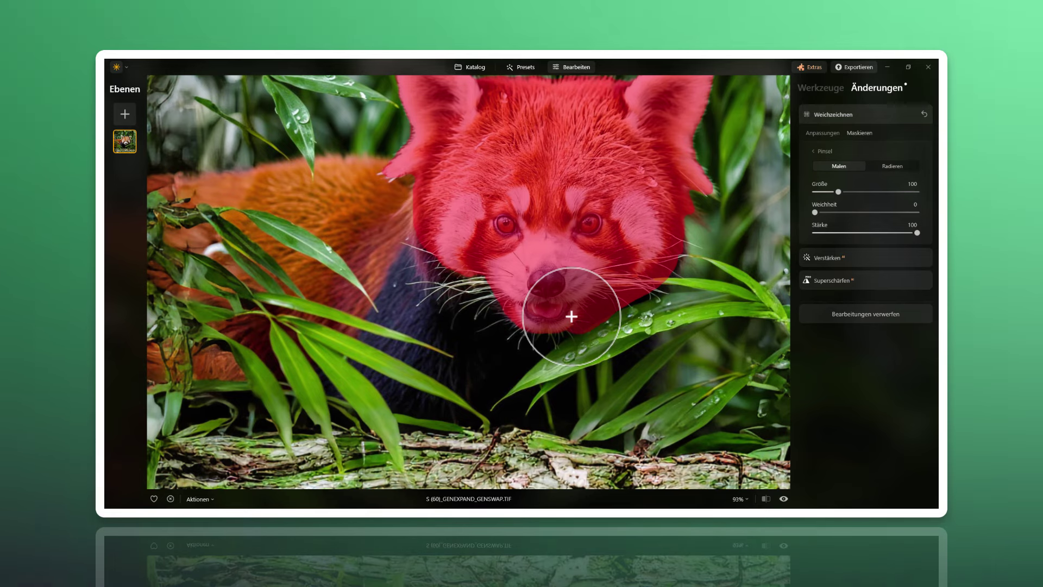
{"action": "mouse_move", "coordinate": [571, 302]}
{"action": "left_mouse_down"}
{"action": "mouse_move", "coordinate": [526, 361]}
{"action": "mouse_move", "coordinate": [365, 352]}
{"action": "mouse_move", "coordinate": [361, 328]}
{"action": "mouse_move", "coordinate": [422, 267]}
{"action": "mouse_move", "coordinate": [441, 271]}
{"action": "mouse_move", "coordinate": [414, 356]}
{"action": "mouse_move", "coordinate": [442, 377]}
{"action": "mouse_move", "coordinate": [517, 331]}
{"action": "mouse_move", "coordinate": [472, 333]}
{"action": "mouse_move", "coordinate": [492, 332]}
{"action": "left_mouse_up"}
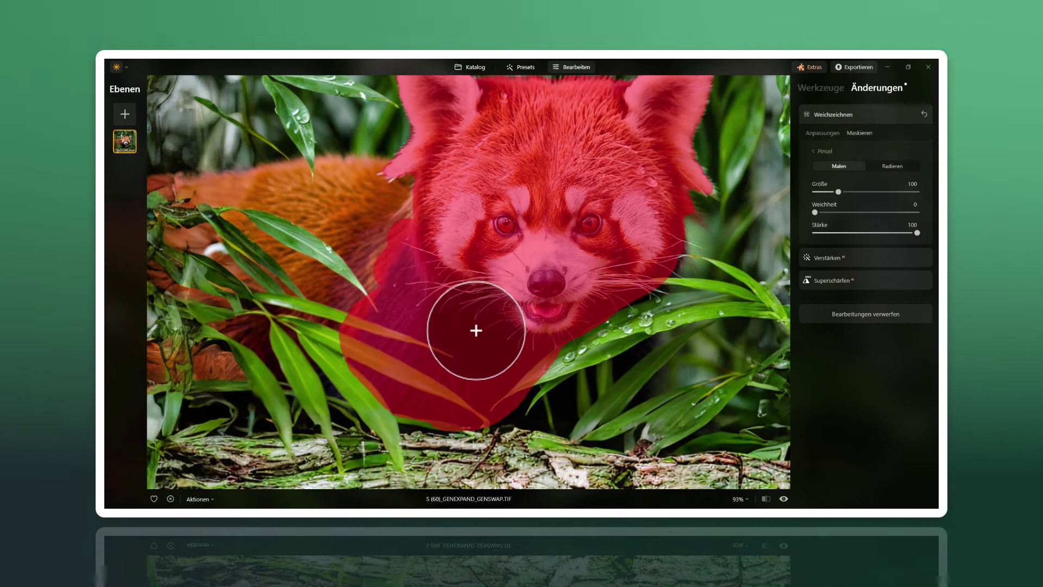
{"action": "scroll", "coordinate": [476, 330], "scroll_direction": "up", "scroll_amount": 2}
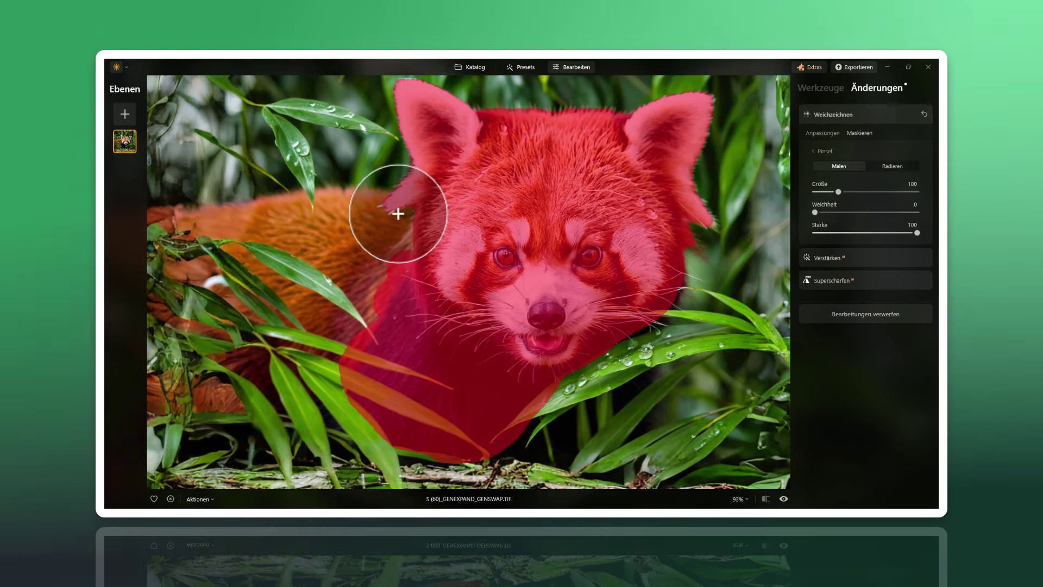
{"action": "mouse_move", "coordinate": [398, 214]}
{"action": "left_mouse_down"}
{"action": "mouse_move", "coordinate": [152, 226]}
{"action": "mouse_move", "coordinate": [292, 245]}
{"action": "mouse_move", "coordinate": [388, 239]}
{"action": "mouse_move", "coordinate": [272, 242]}
{"action": "mouse_move", "coordinate": [149, 288]}
{"action": "mouse_move", "coordinate": [217, 317]}
{"action": "mouse_move", "coordinate": [280, 258]}
{"action": "mouse_move", "coordinate": [289, 291]}
{"action": "mouse_move", "coordinate": [375, 300]}
{"action": "mouse_move", "coordinate": [323, 340]}
{"action": "mouse_move", "coordinate": [347, 341]}
{"action": "mouse_move", "coordinate": [354, 370]}
{"action": "left_mouse_up"}
{"action": "left_click_drag", "start_coordinate": [363, 383], "coordinate": [361, 419]}
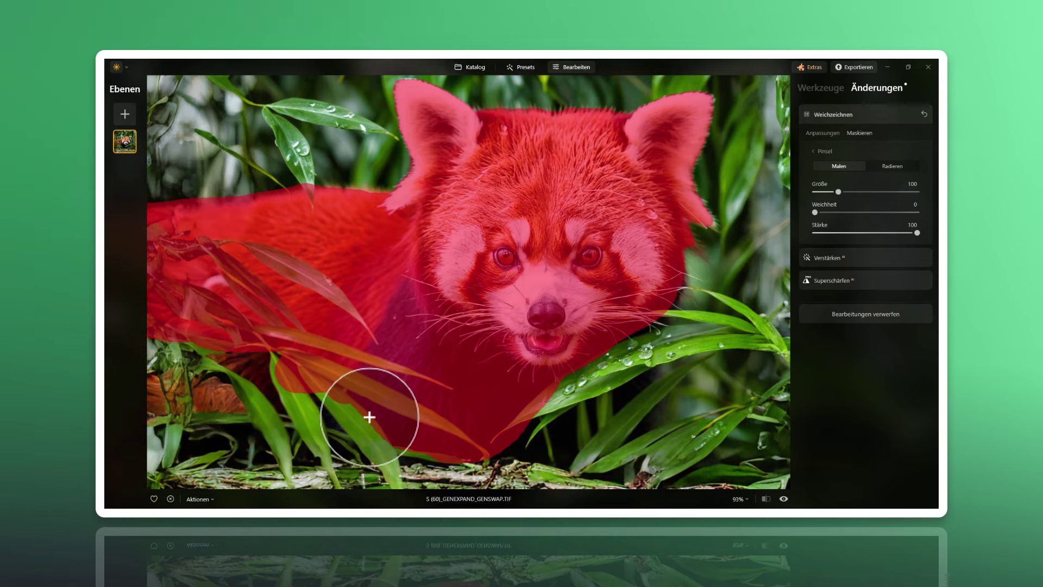
{"action": "mouse_move", "coordinate": [234, 411]}
{"action": "left_mouse_down"}
{"action": "mouse_move", "coordinate": [130, 411]}
{"action": "mouse_move", "coordinate": [170, 398]}
{"action": "mouse_move", "coordinate": [133, 353]}
{"action": "mouse_move", "coordinate": [302, 357]}
{"action": "mouse_move", "coordinate": [295, 342]}
{"action": "mouse_move", "coordinate": [348, 343]}
{"action": "left_mouse_up"}
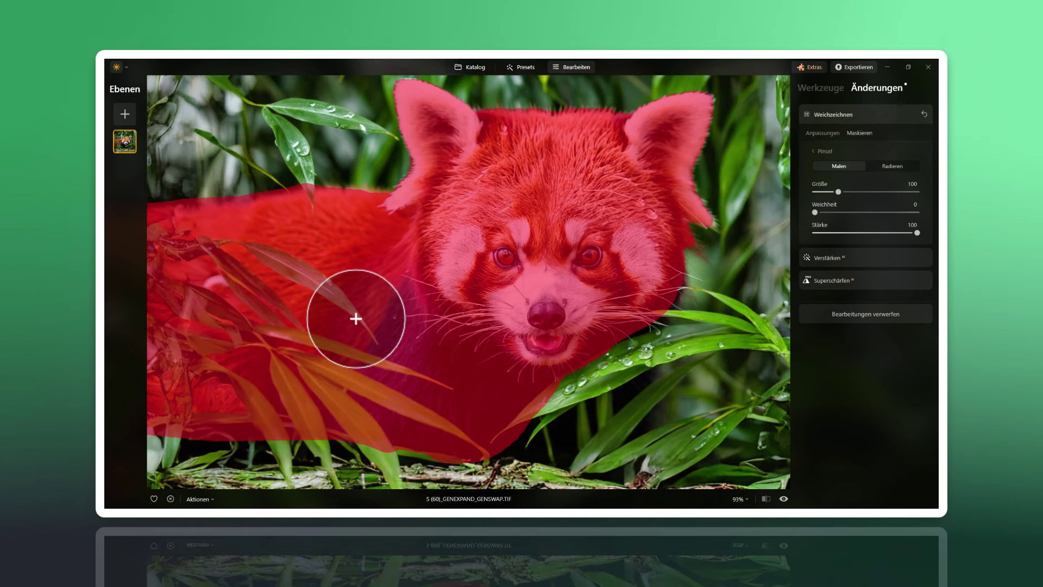
{"action": "scroll", "coordinate": [377, 277], "scroll_direction": "down", "scroll_amount": 2}
{"action": "scroll", "coordinate": [377, 278], "scroll_direction": "down", "scroll_amount": 1}
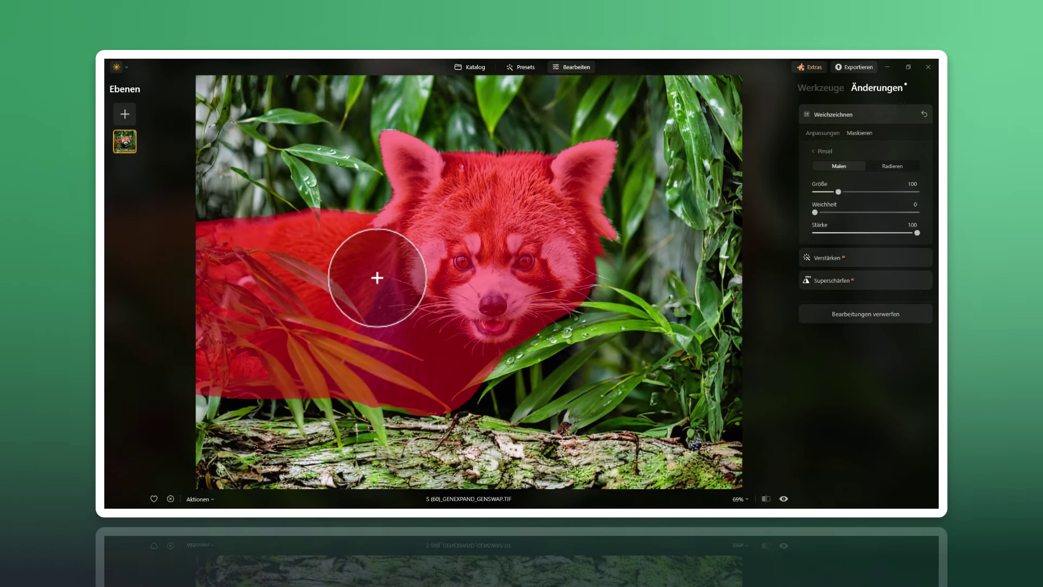
{"action": "scroll", "coordinate": [377, 278], "scroll_direction": "down", "scroll_amount": 1}
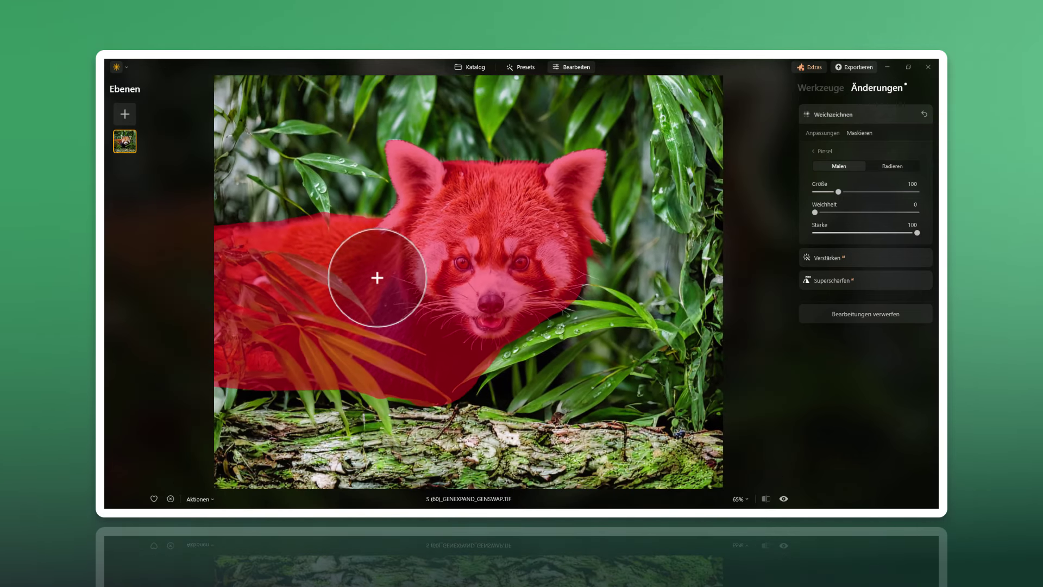
- Invert the blur mask so it covers the background instead of the panda
{"action": "left_click", "coordinate": [824, 150]}
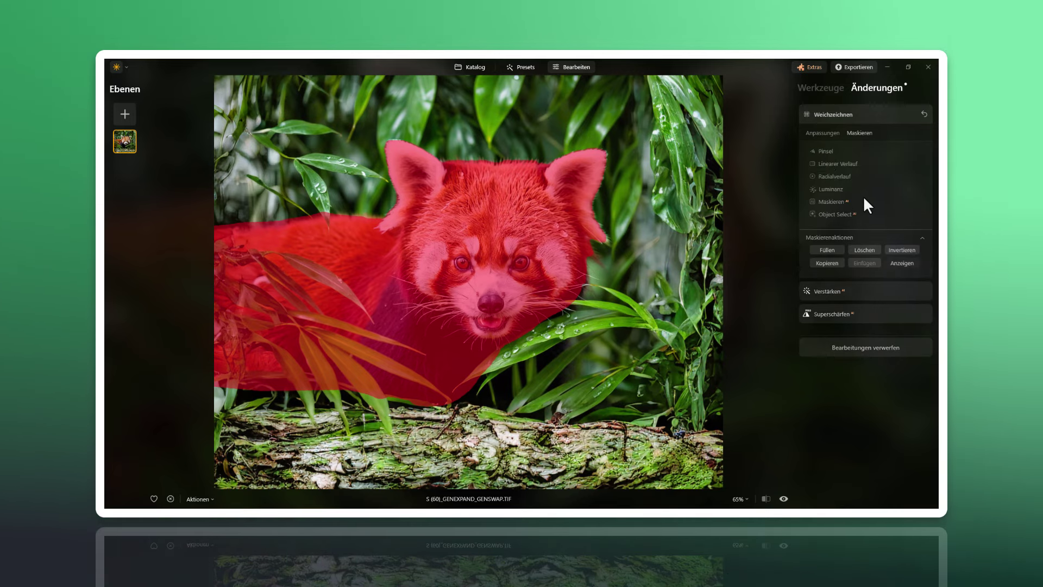
{"action": "left_click", "coordinate": [900, 250]}
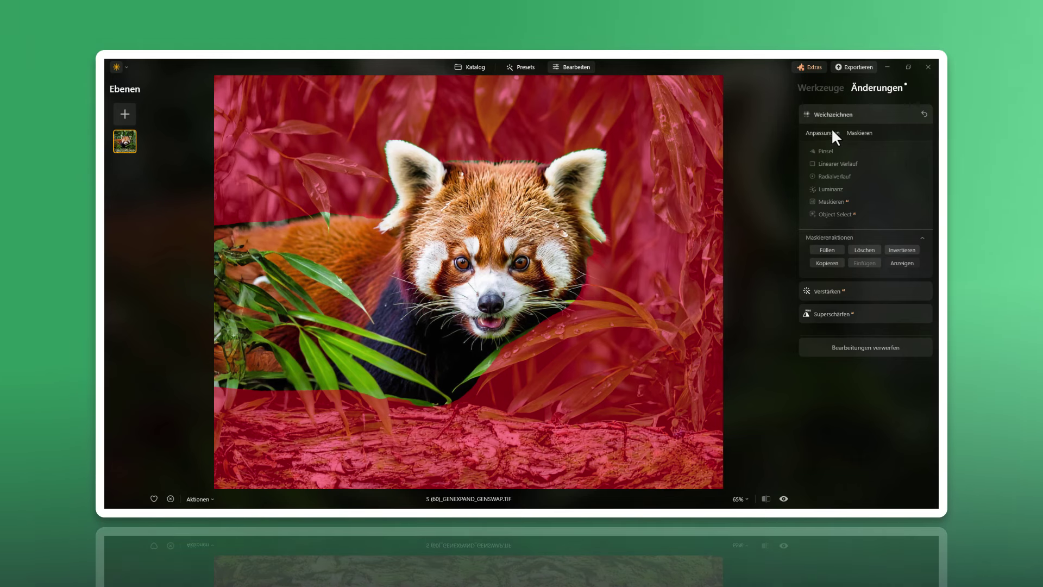
{"action": "left_click", "coordinate": [830, 136]}
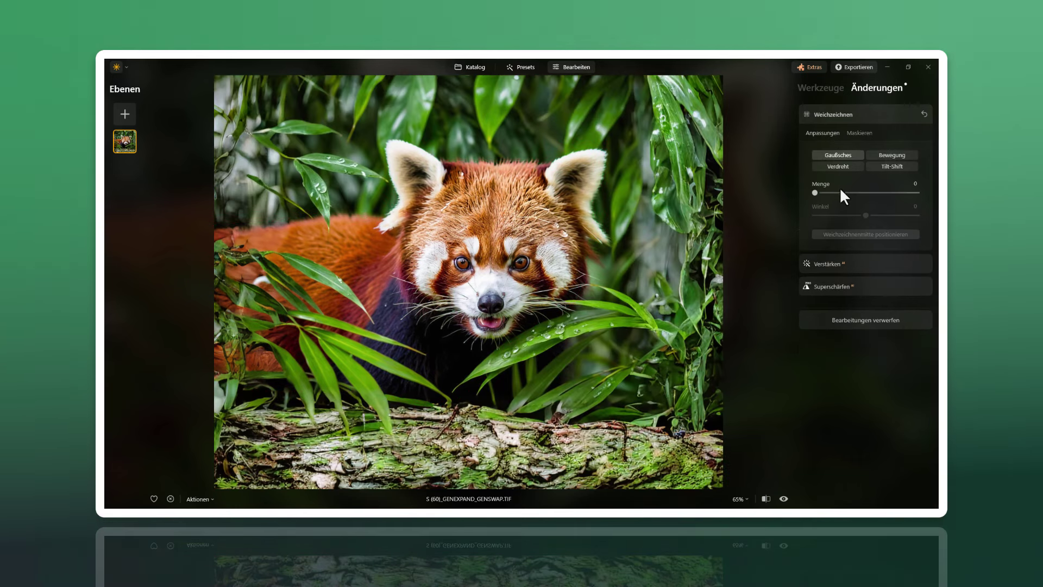
- Apply a Gaußsches blur with Menge settled at about 5
{"action": "mouse_move", "coordinate": [816, 192]}
{"action": "left_mouse_down"}
{"action": "mouse_move", "coordinate": [864, 193]}
{"action": "mouse_move", "coordinate": [835, 192]}
{"action": "left_mouse_up"}
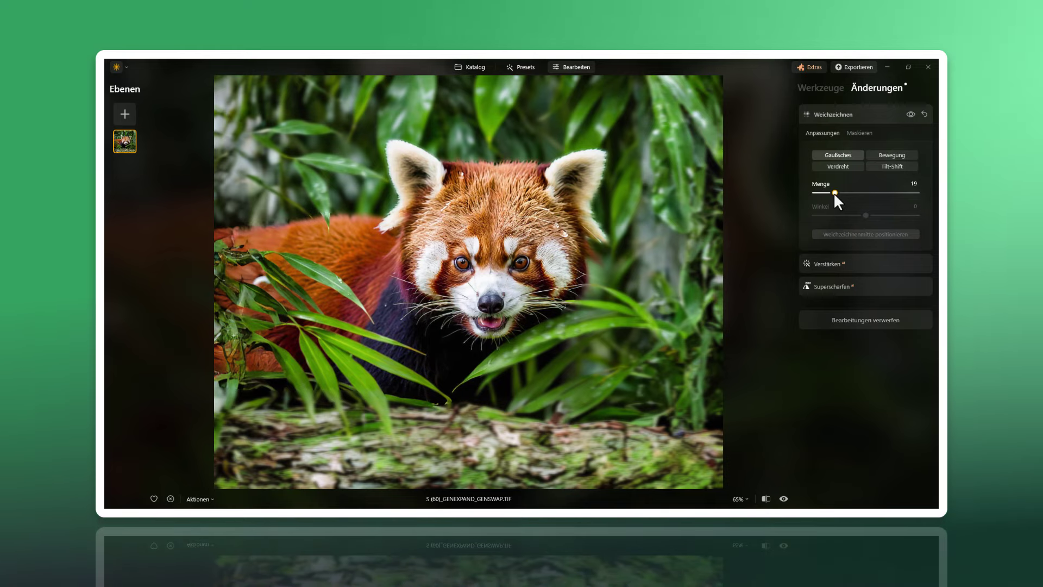
{"action": "left_click_drag", "start_coordinate": [835, 193], "coordinate": [897, 192]}
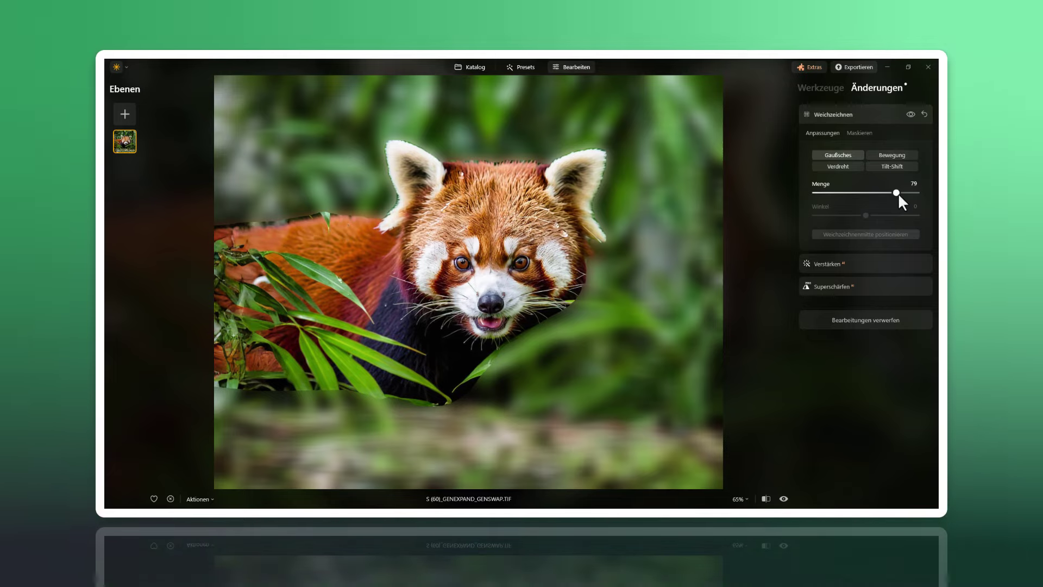
{"action": "left_click_drag", "start_coordinate": [895, 194], "coordinate": [838, 193]}
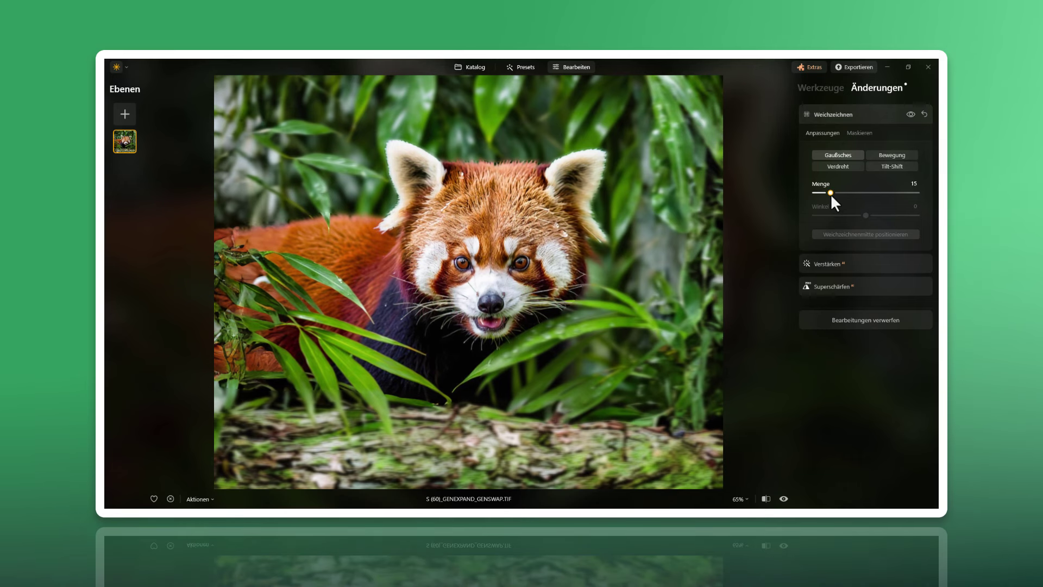
{"action": "left_click_drag", "start_coordinate": [826, 193], "coordinate": [821, 192]}
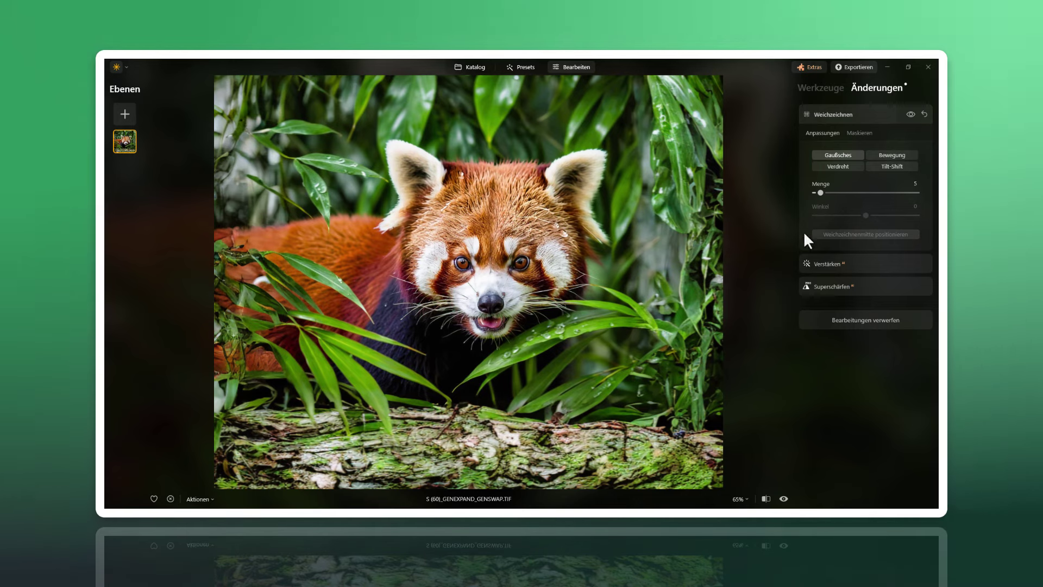
{"action": "left_click", "coordinate": [859, 132]}
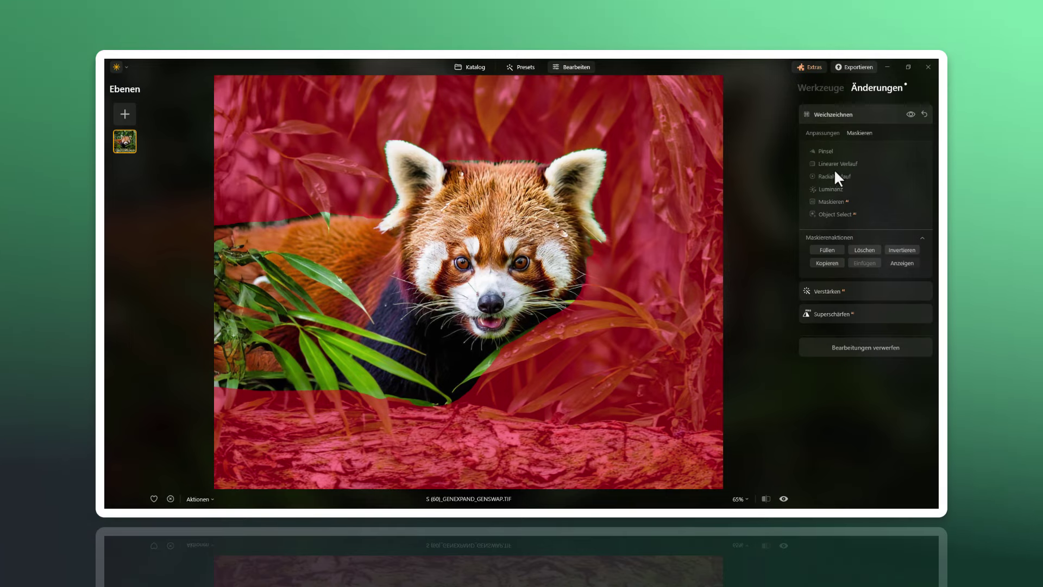
- Erase the mossy log at the bottom from the blur mask using the Radieren brush
{"action": "left_click", "coordinate": [824, 152]}
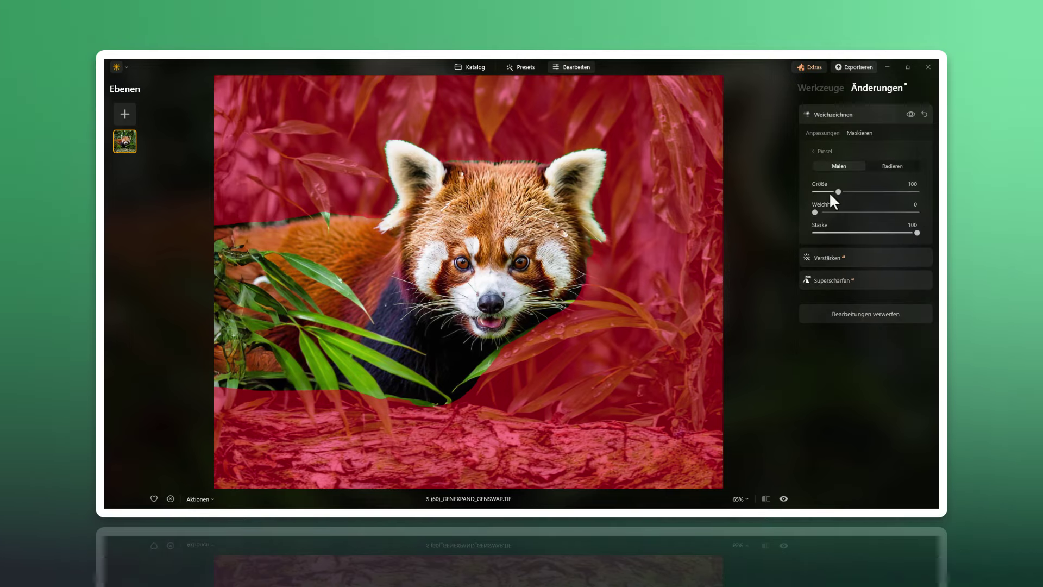
{"action": "left_click", "coordinate": [899, 166]}
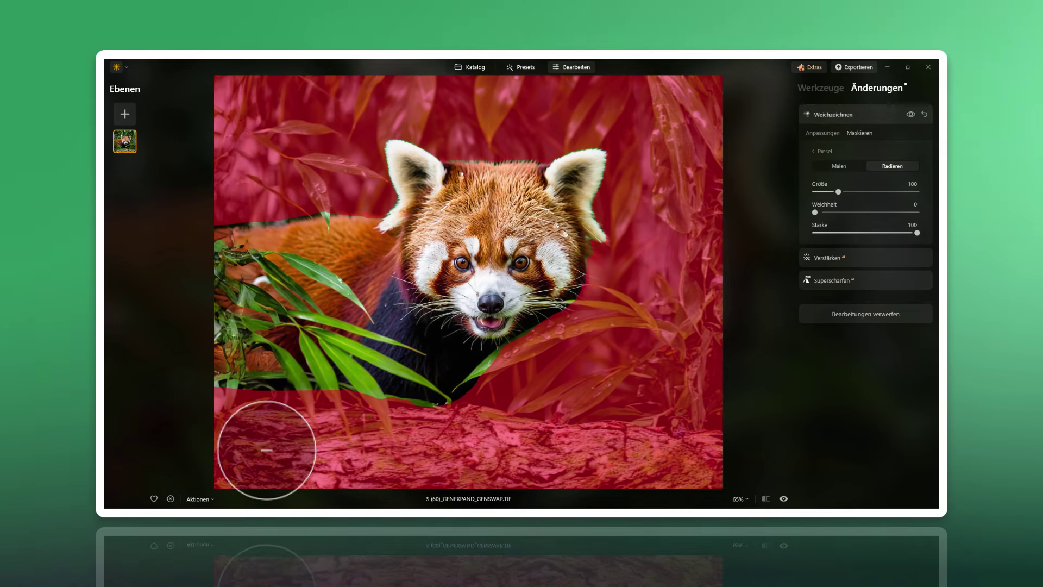
{"action": "left_click_drag", "start_coordinate": [221, 396], "coordinate": [610, 451]}
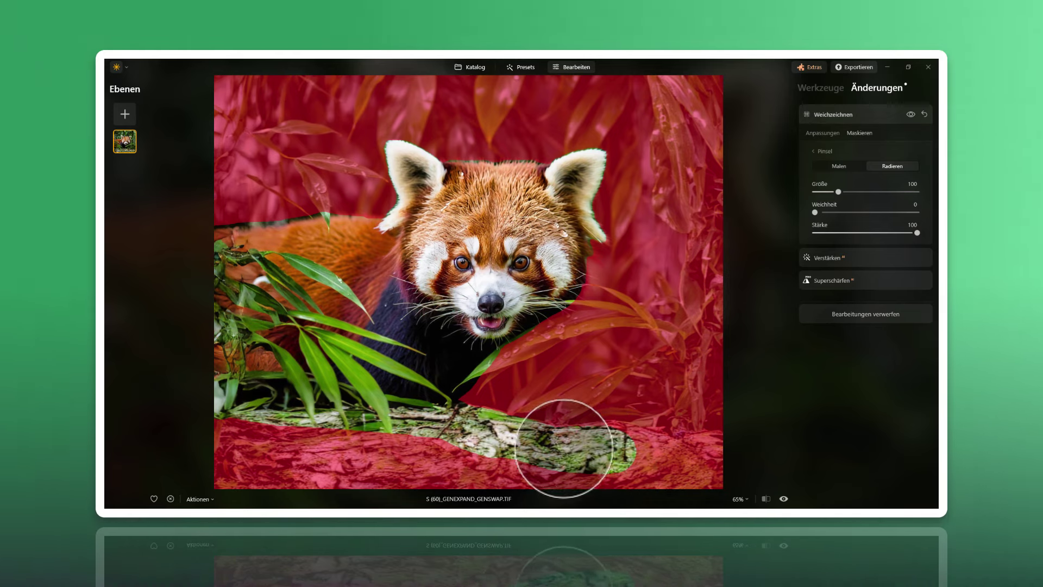
{"action": "mouse_move", "coordinate": [606, 444]}
{"action": "left_mouse_down"}
{"action": "mouse_move", "coordinate": [649, 439]}
{"action": "mouse_move", "coordinate": [726, 461]}
{"action": "mouse_move", "coordinate": [704, 438]}
{"action": "mouse_move", "coordinate": [676, 456]}
{"action": "mouse_move", "coordinate": [670, 449]}
{"action": "mouse_move", "coordinate": [710, 490]}
{"action": "mouse_move", "coordinate": [478, 457]}
{"action": "mouse_move", "coordinate": [490, 451]}
{"action": "mouse_move", "coordinate": [388, 457]}
{"action": "mouse_move", "coordinate": [449, 458]}
{"action": "mouse_move", "coordinate": [338, 431]}
{"action": "mouse_move", "coordinate": [226, 431]}
{"action": "mouse_move", "coordinate": [209, 466]}
{"action": "mouse_move", "coordinate": [322, 490]}
{"action": "mouse_move", "coordinate": [193, 455]}
{"action": "mouse_move", "coordinate": [454, 481]}
{"action": "left_mouse_up"}
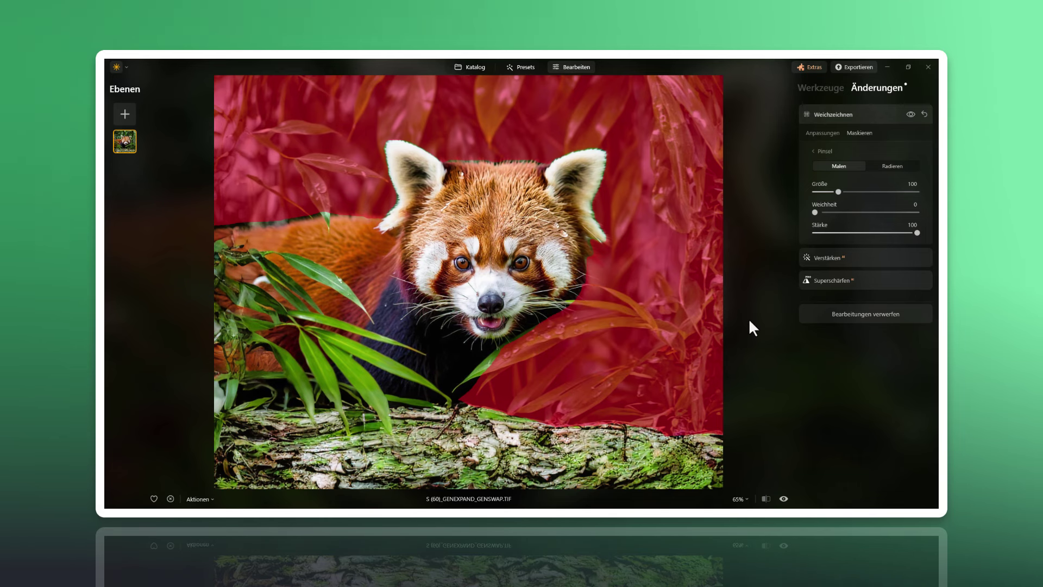
- Set the masking brush to Weichheit 27 and Größe 43
{"action": "left_click_drag", "start_coordinate": [815, 212], "coordinate": [840, 212]}
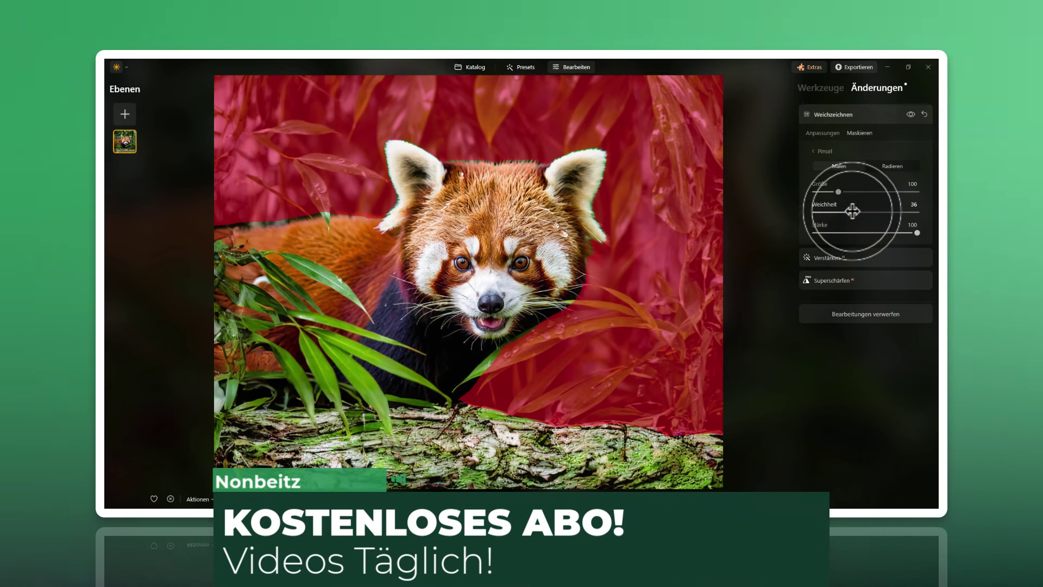
{"action": "mouse_move", "coordinate": [852, 211]}
{"action": "left_mouse_down"}
{"action": "mouse_move", "coordinate": [900, 212]}
{"action": "mouse_move", "coordinate": [844, 212]}
{"action": "left_mouse_up"}
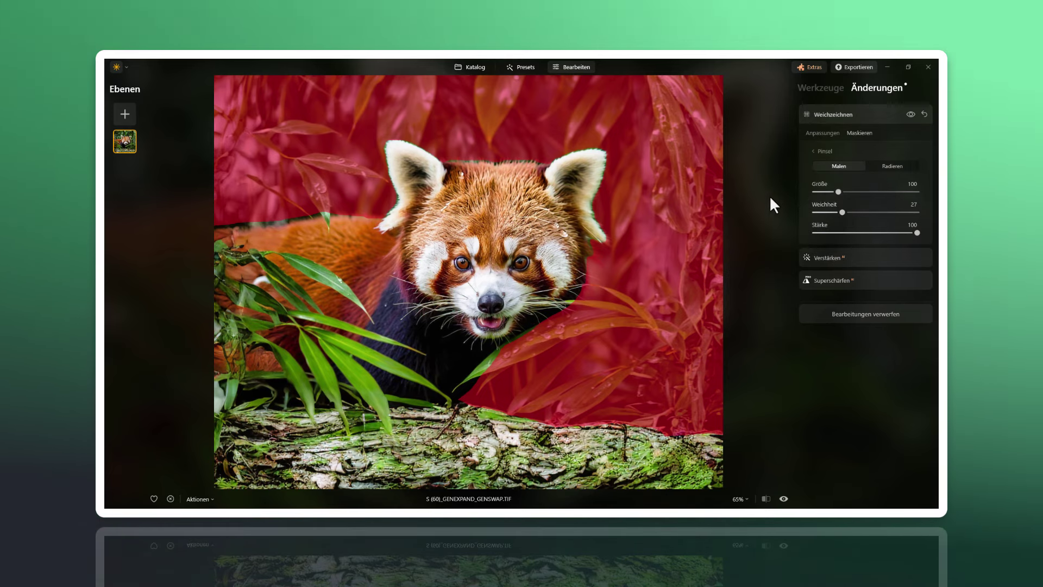
{"action": "left_click_drag", "start_coordinate": [839, 191], "coordinate": [823, 189]}
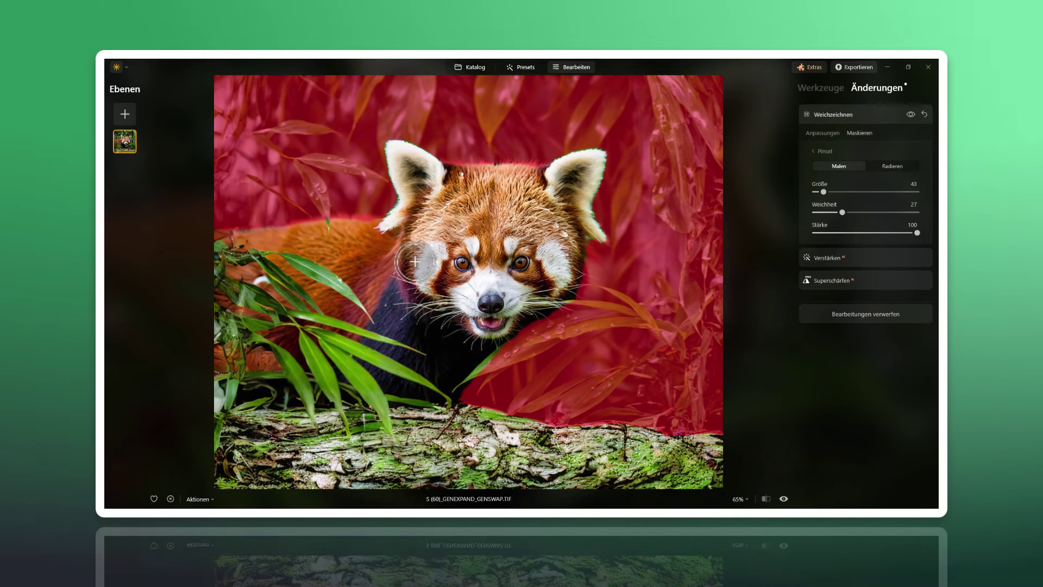
- Close the Weichzeichnen settings and return to Werkzeuge with Erweiterungen collapsed
{"action": "left_click", "coordinate": [824, 152]}
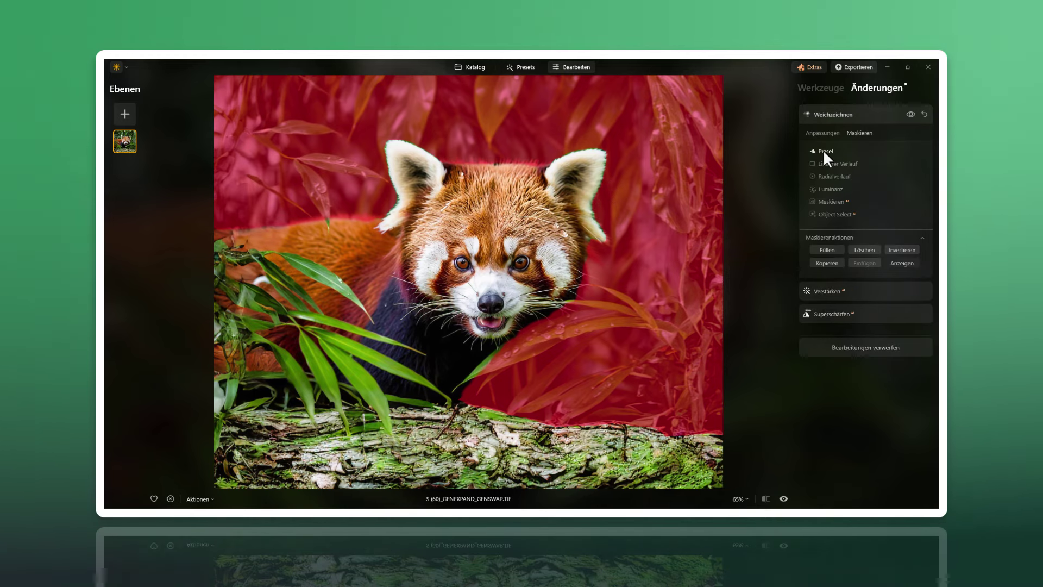
{"action": "left_click", "coordinate": [823, 135]}
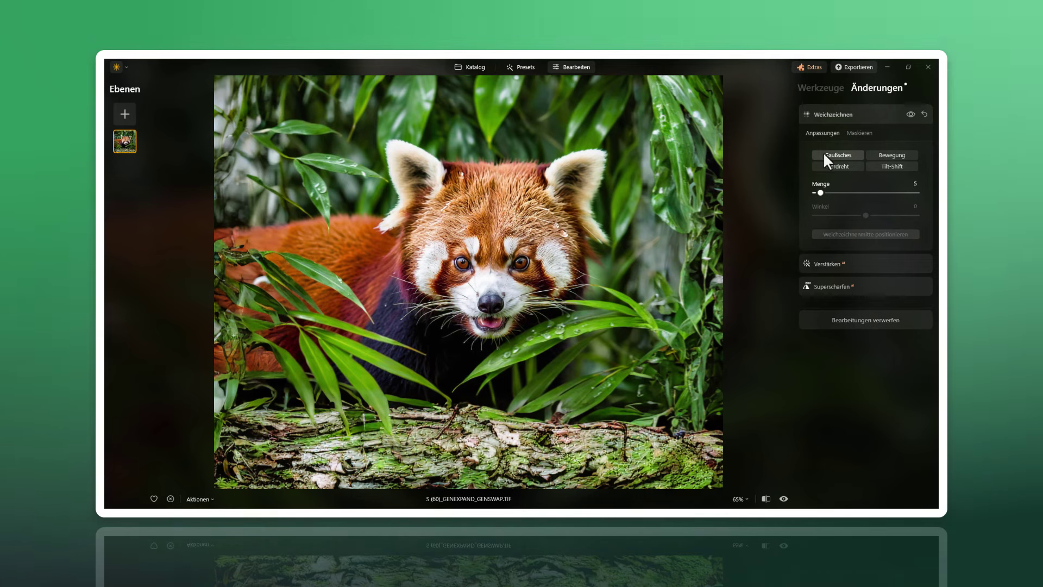
{"action": "left_click", "coordinate": [846, 116]}
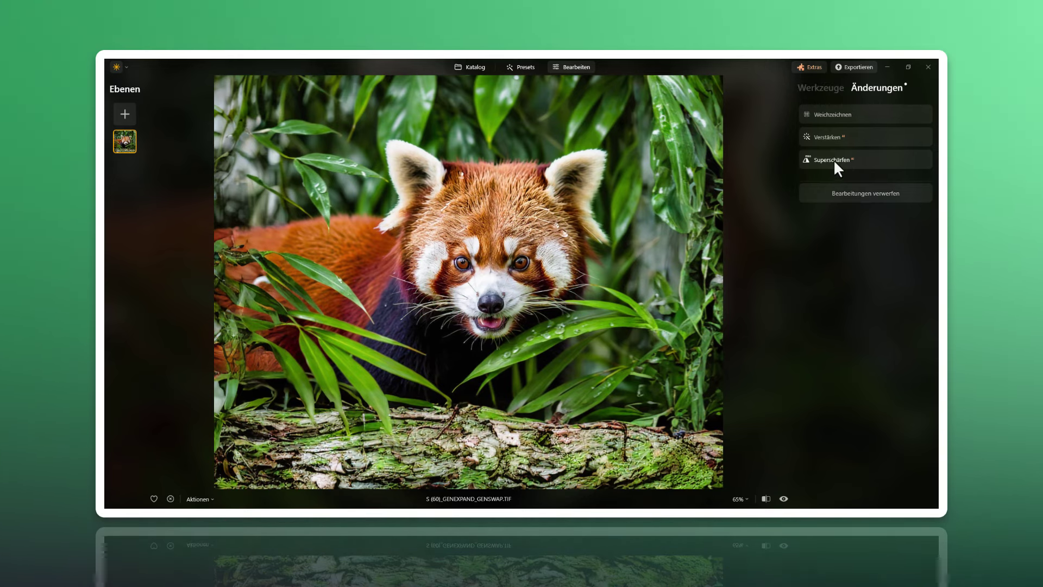
{"action": "left_click", "coordinate": [830, 89]}
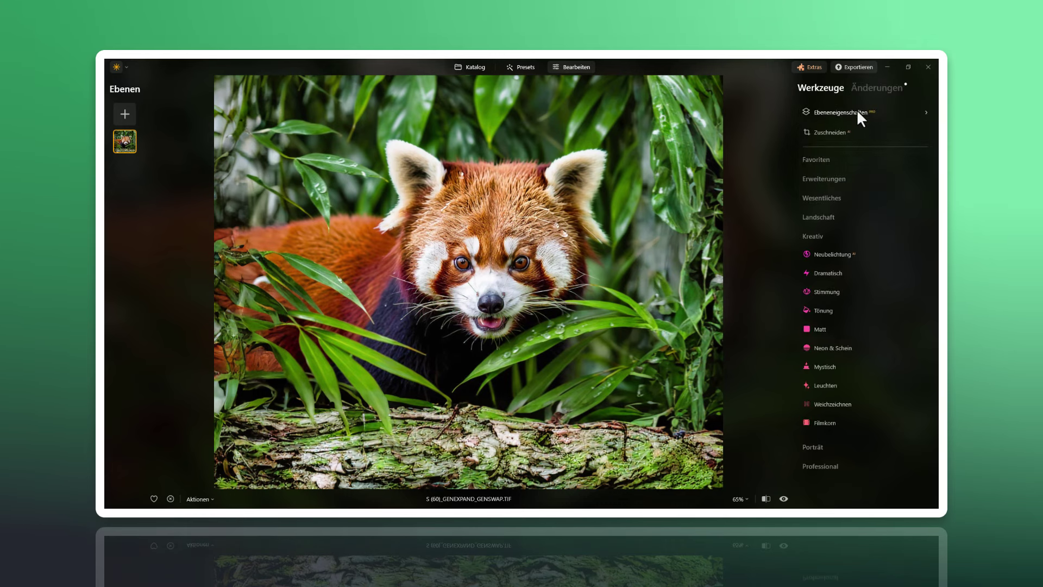
{"action": "left_click", "coordinate": [836, 178]}
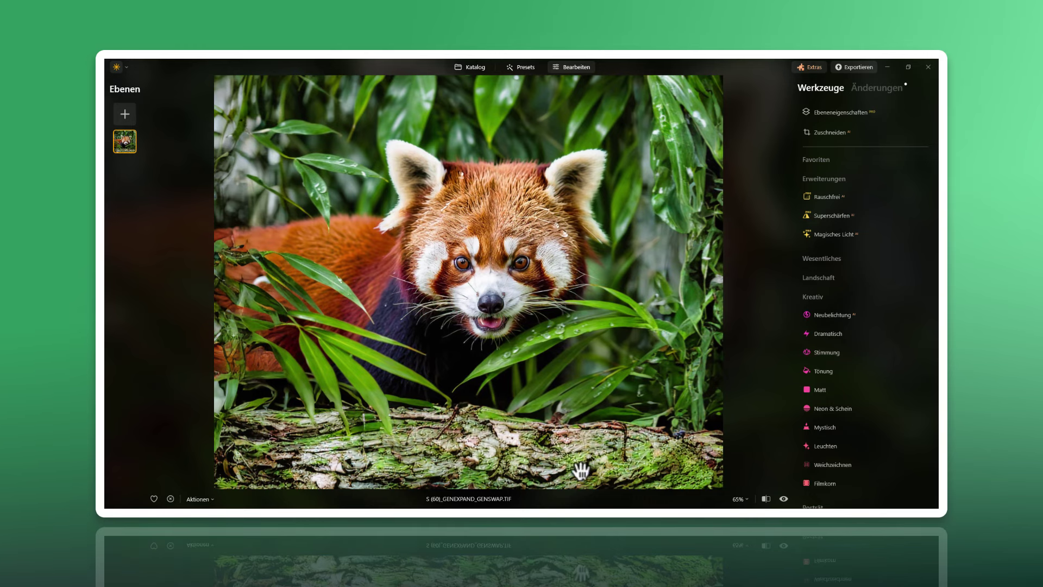
{"action": "left_click", "coordinate": [832, 180]}
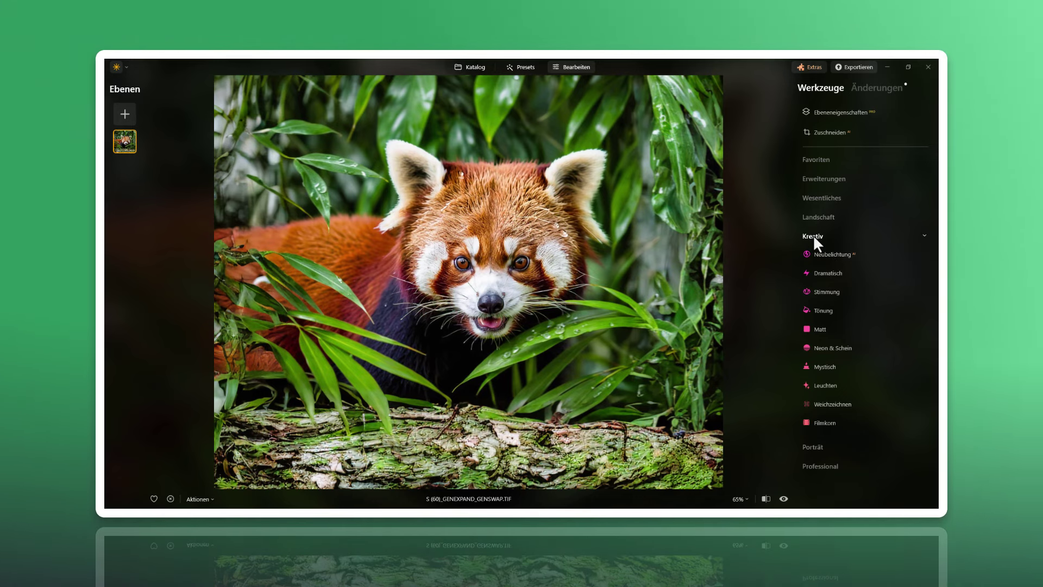
- Apply the Kino-Look Los Angeles LUT in the Stimmung tool
{"action": "left_click", "coordinate": [814, 237]}
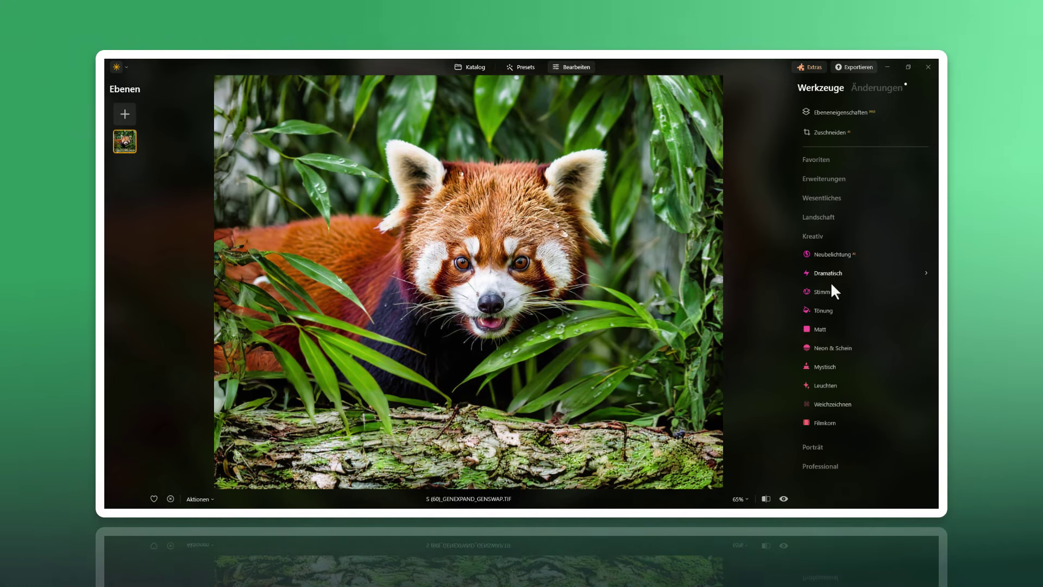
{"action": "left_click", "coordinate": [832, 293]}
{"action": "scroll", "coordinate": [852, 307], "scroll_direction": "down", "scroll_amount": 3}
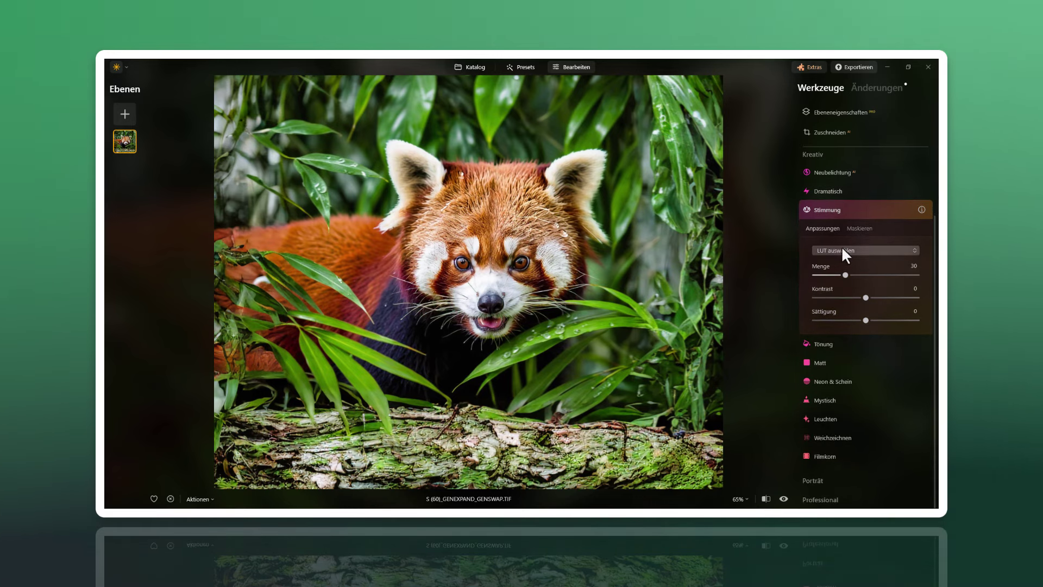
{"action": "left_click", "coordinate": [860, 250]}
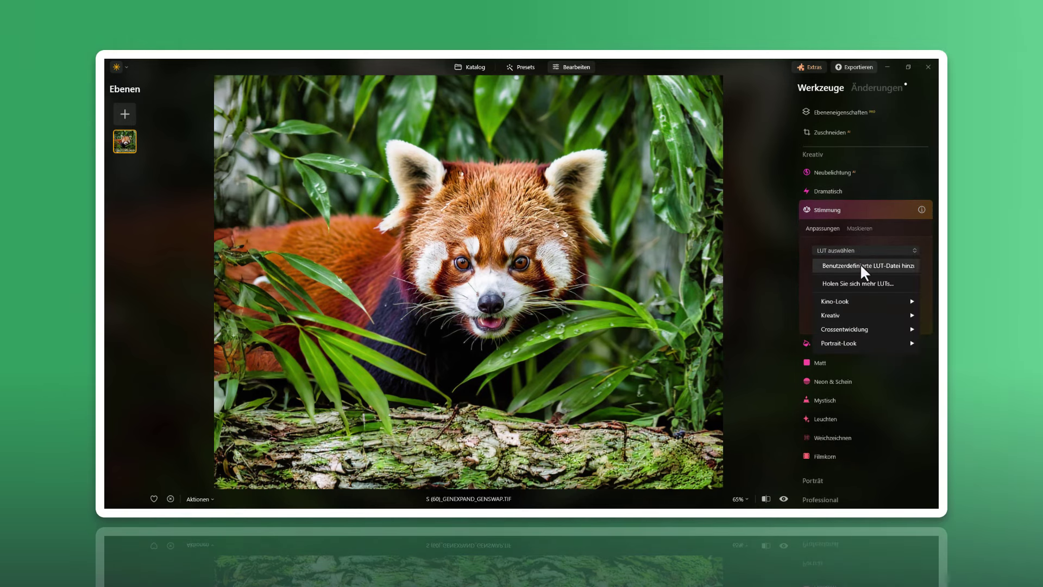
{"action": "left_click", "coordinate": [858, 295]}
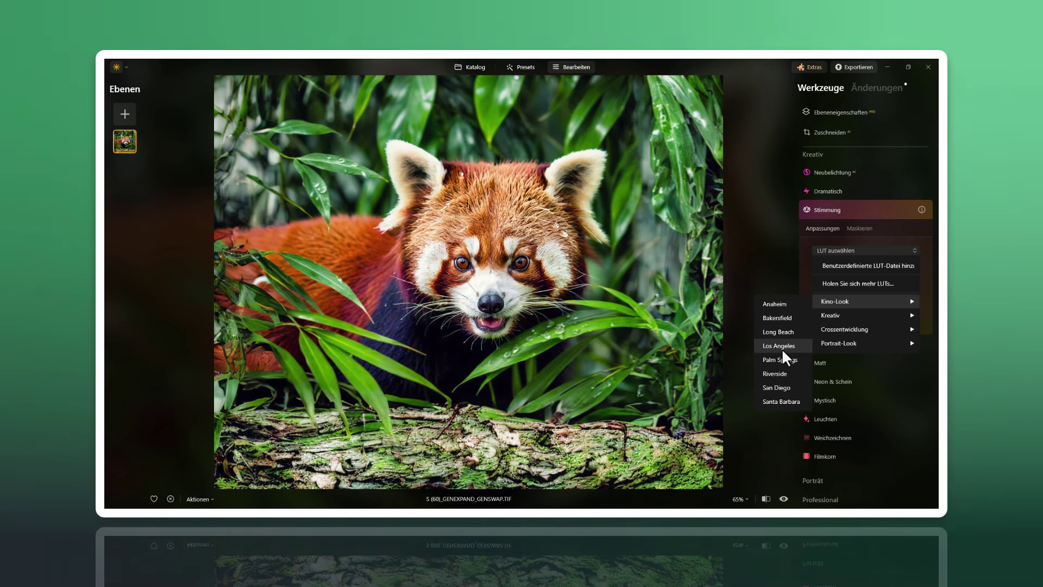
{"action": "left_click", "coordinate": [784, 347]}
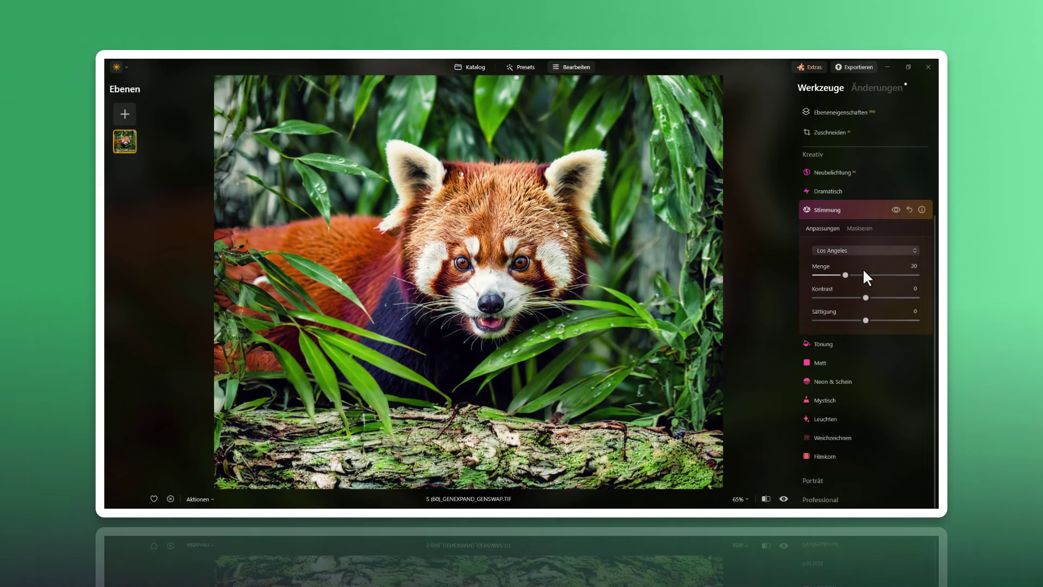
- Set the Stimmung Menge to 50, Kontrast 30 and Sättigung 5
{"action": "mouse_move", "coordinate": [846, 275]}
{"action": "left_mouse_down"}
{"action": "mouse_move", "coordinate": [823, 275]}
{"action": "mouse_move", "coordinate": [865, 275]}
{"action": "left_mouse_up"}
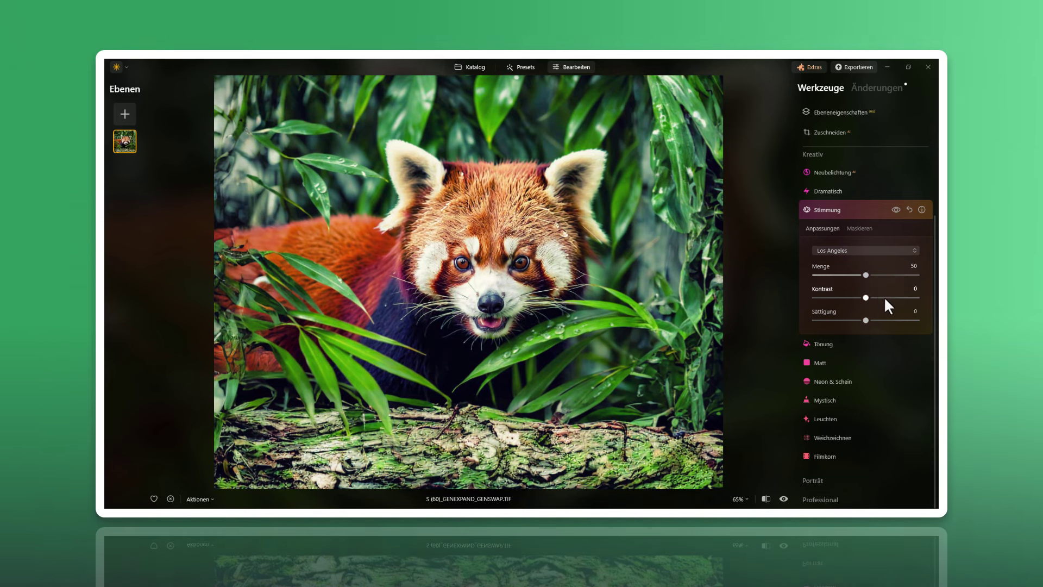
{"action": "mouse_move", "coordinate": [867, 298]}
{"action": "left_mouse_down"}
{"action": "mouse_move", "coordinate": [836, 297]}
{"action": "mouse_move", "coordinate": [879, 298]}
{"action": "left_mouse_up"}
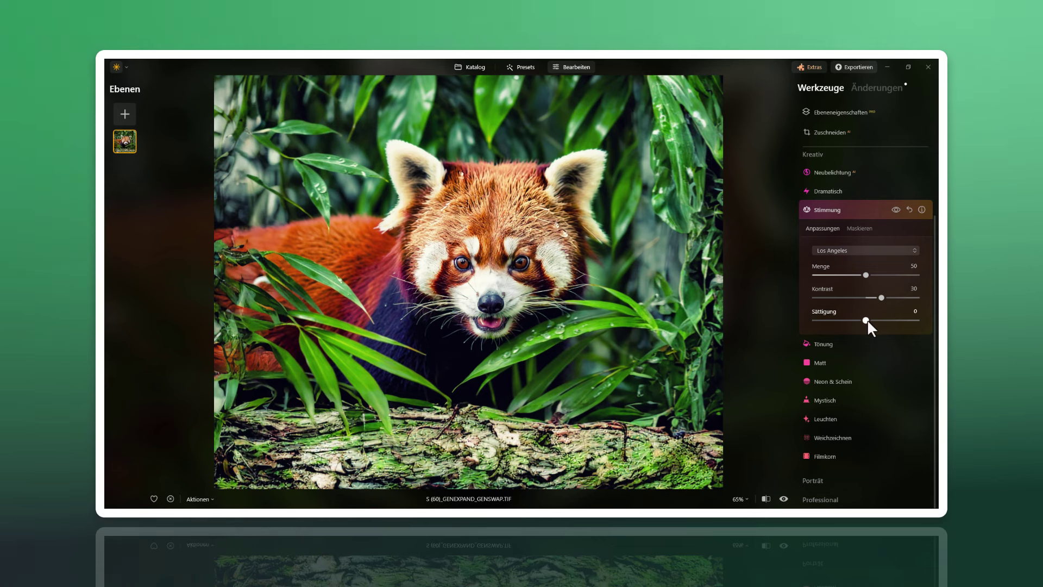
{"action": "mouse_move", "coordinate": [865, 319]}
{"action": "left_mouse_down"}
{"action": "mouse_move", "coordinate": [821, 321]}
{"action": "mouse_move", "coordinate": [888, 323]}
{"action": "mouse_move", "coordinate": [875, 321]}
{"action": "left_mouse_up"}
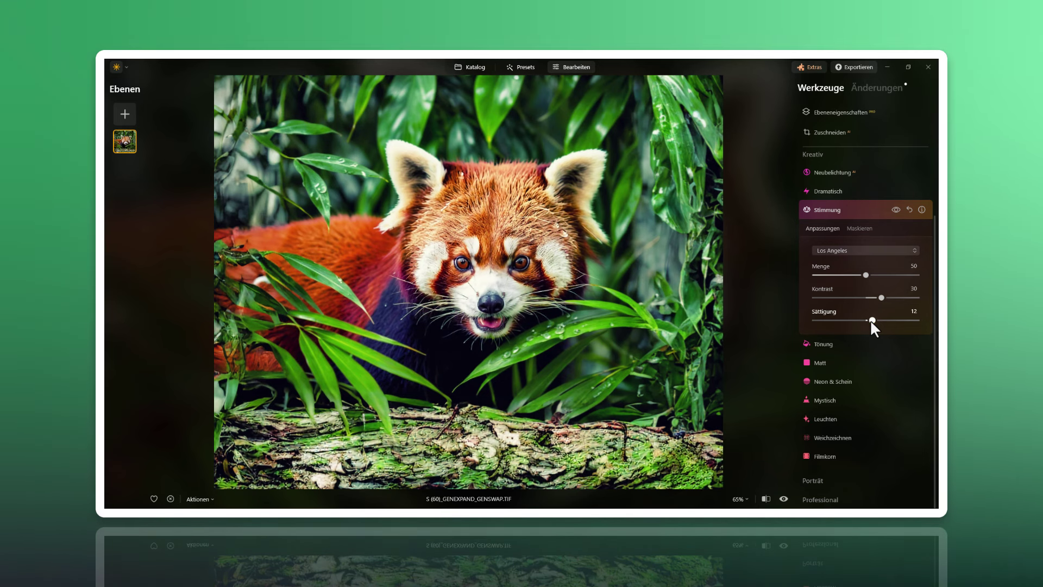
{"action": "left_click_drag", "start_coordinate": [871, 321], "coordinate": [868, 321]}
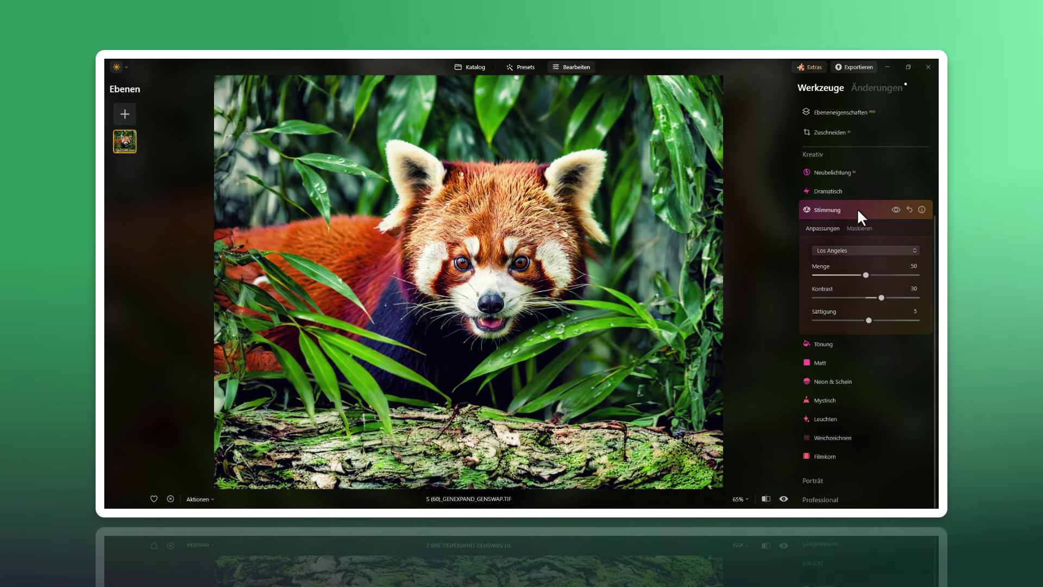
{"action": "left_click", "coordinate": [853, 209]}
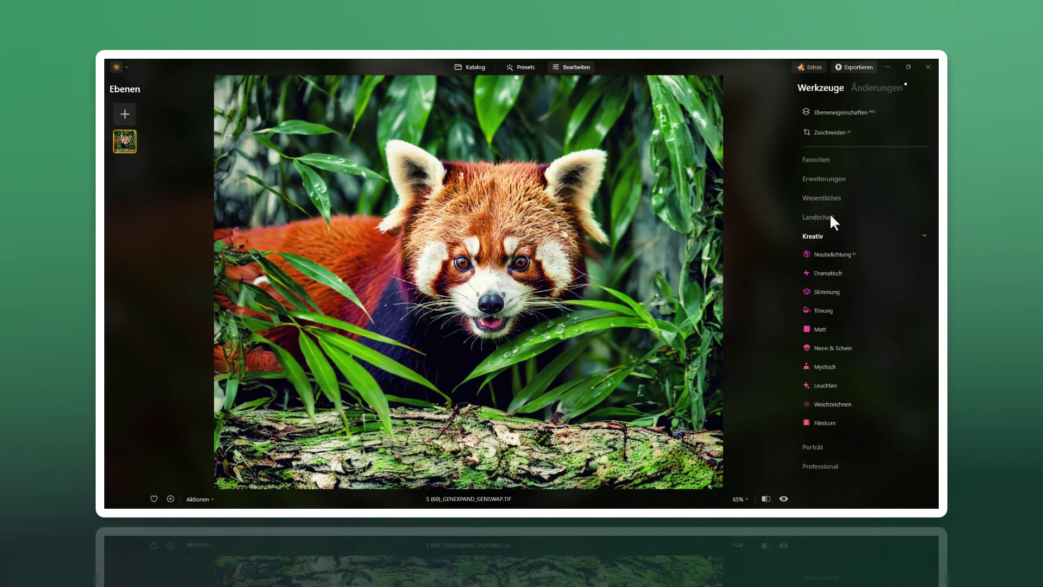
{"action": "left_click", "coordinate": [824, 180]}
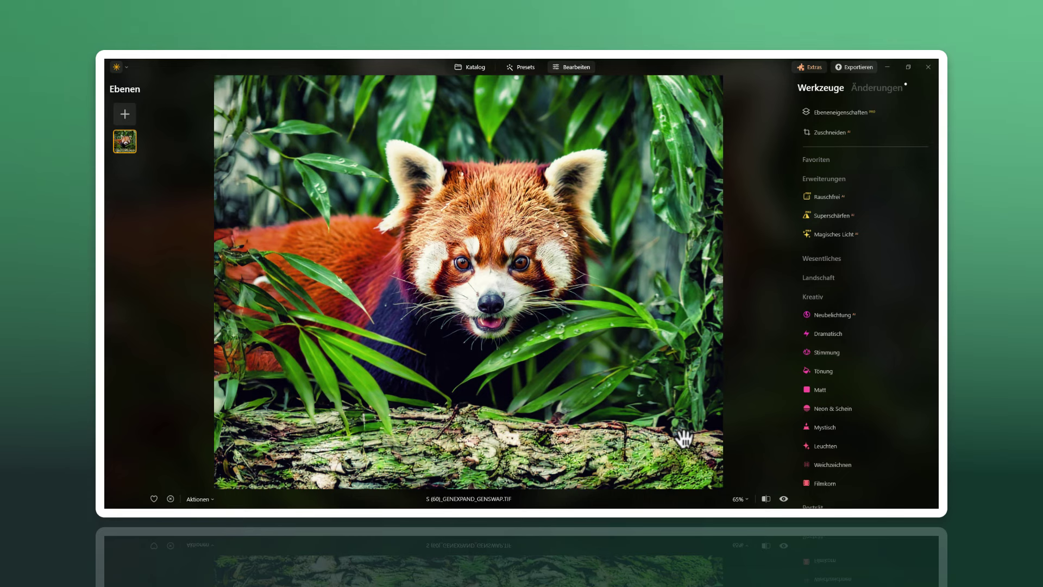
{"action": "left_click", "coordinate": [766, 499]}
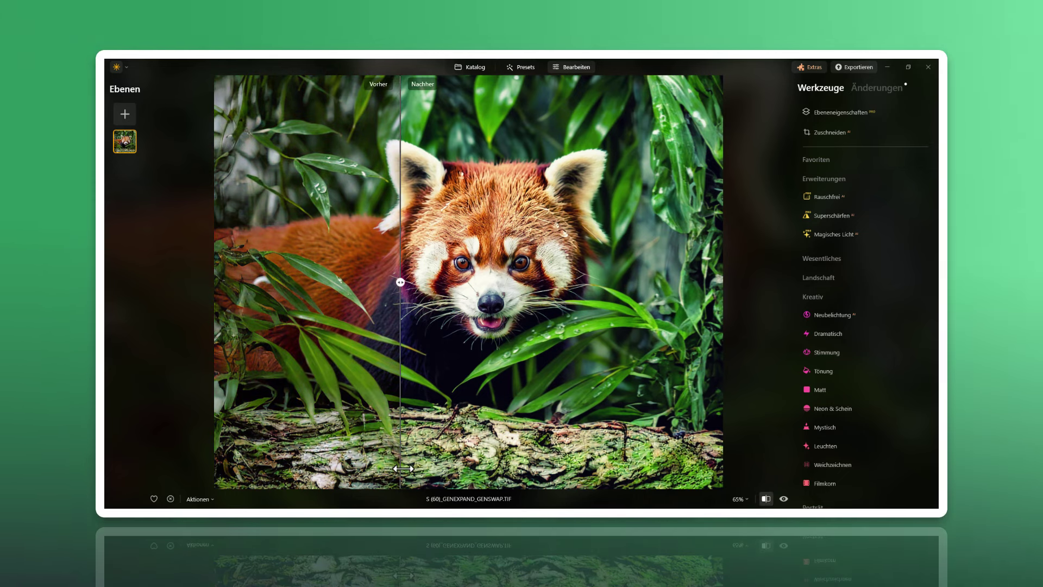
{"action": "mouse_move", "coordinate": [403, 469]}
{"action": "left_mouse_down"}
{"action": "mouse_move", "coordinate": [208, 455]}
{"action": "mouse_move", "coordinate": [686, 465]}
{"action": "left_mouse_up"}
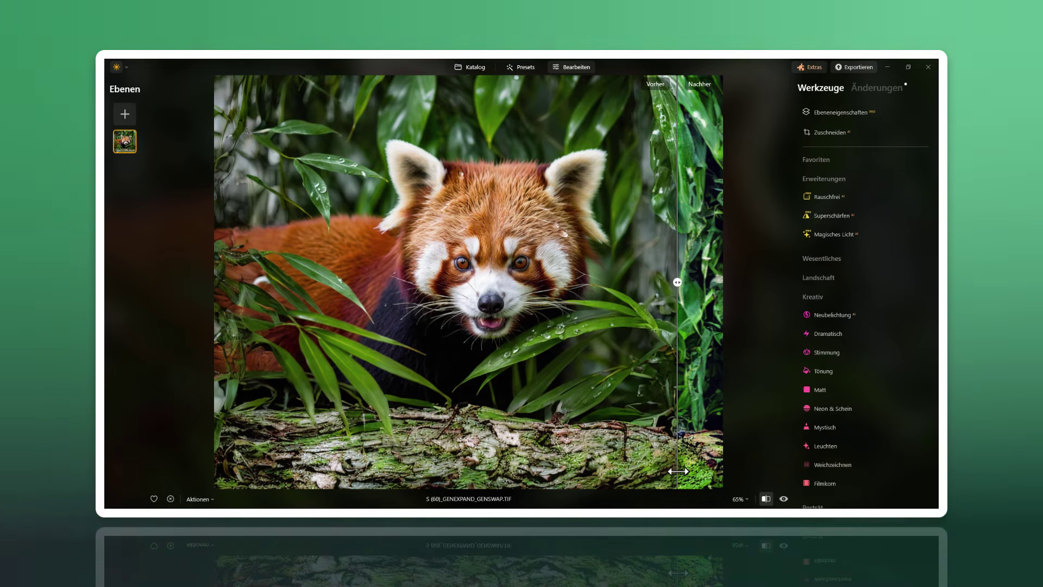
{"action": "mouse_move", "coordinate": [678, 471]}
{"action": "left_mouse_down"}
{"action": "mouse_move", "coordinate": [238, 458]}
{"action": "mouse_move", "coordinate": [736, 462]}
{"action": "mouse_move", "coordinate": [260, 457]}
{"action": "left_mouse_up"}
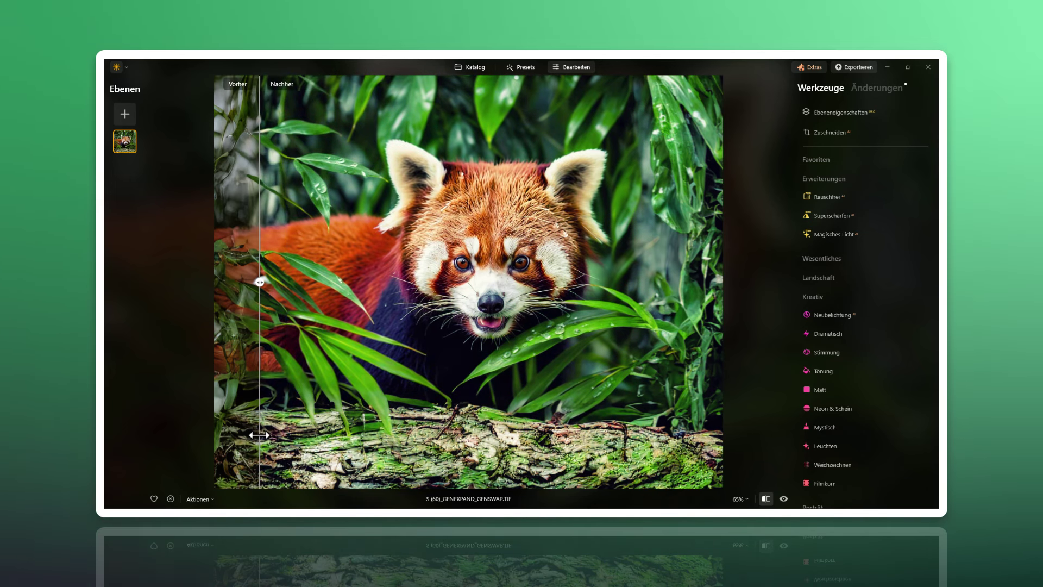
{"action": "left_click", "coordinate": [766, 498]}
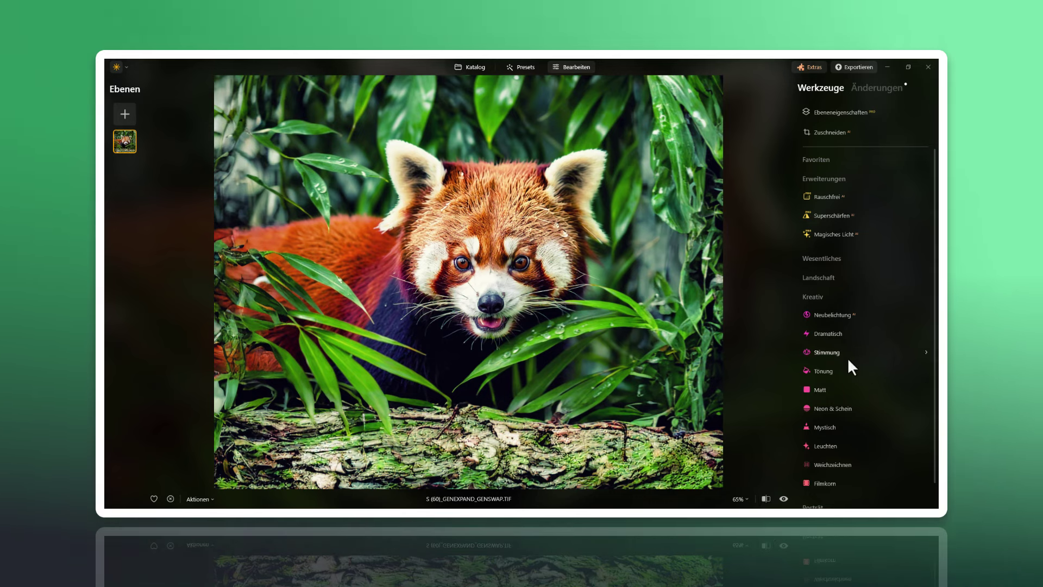
- Set Matt to Menge 24, Verblassen 35, Kontrast -18 and Lebendigkeit 10
{"action": "left_click", "coordinate": [823, 391]}
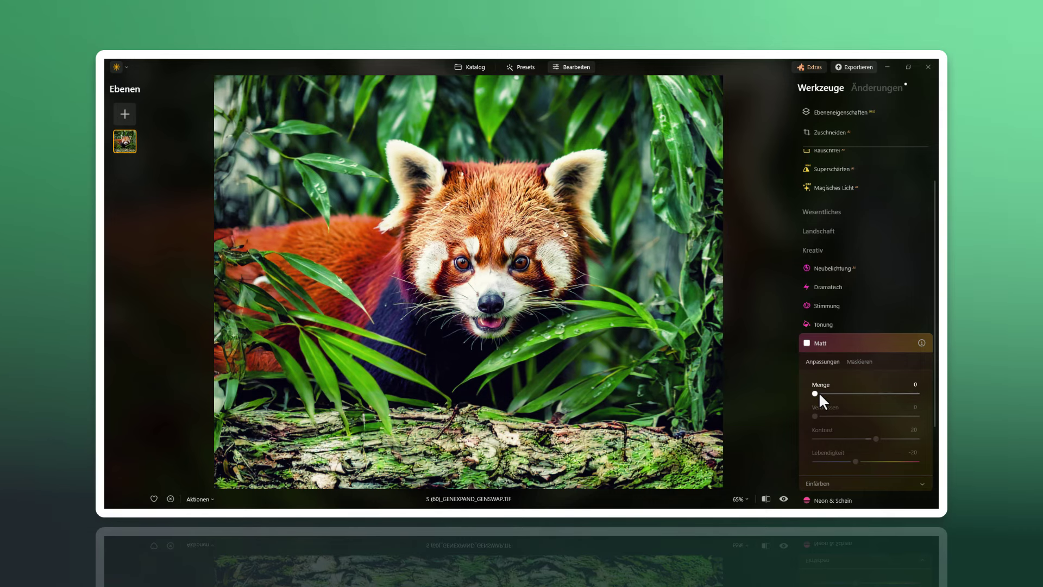
{"action": "scroll", "coordinate": [819, 393], "scroll_direction": "down", "scroll_amount": 2}
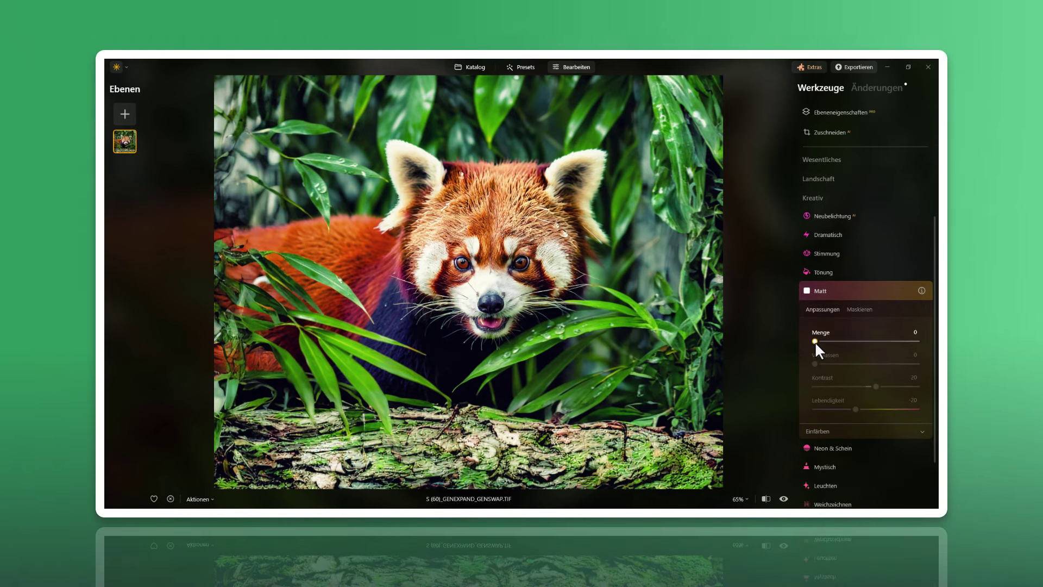
{"action": "mouse_move", "coordinate": [815, 341]}
{"action": "left_mouse_down"}
{"action": "mouse_move", "coordinate": [882, 341]}
{"action": "mouse_move", "coordinate": [841, 341]}
{"action": "left_mouse_up"}
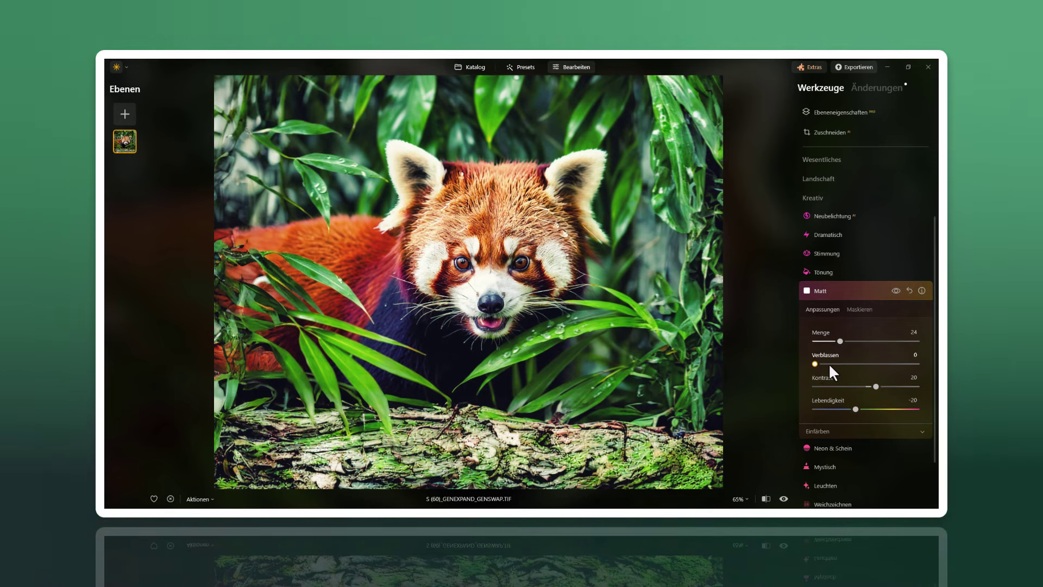
{"action": "left_click_drag", "start_coordinate": [829, 364], "coordinate": [850, 364]}
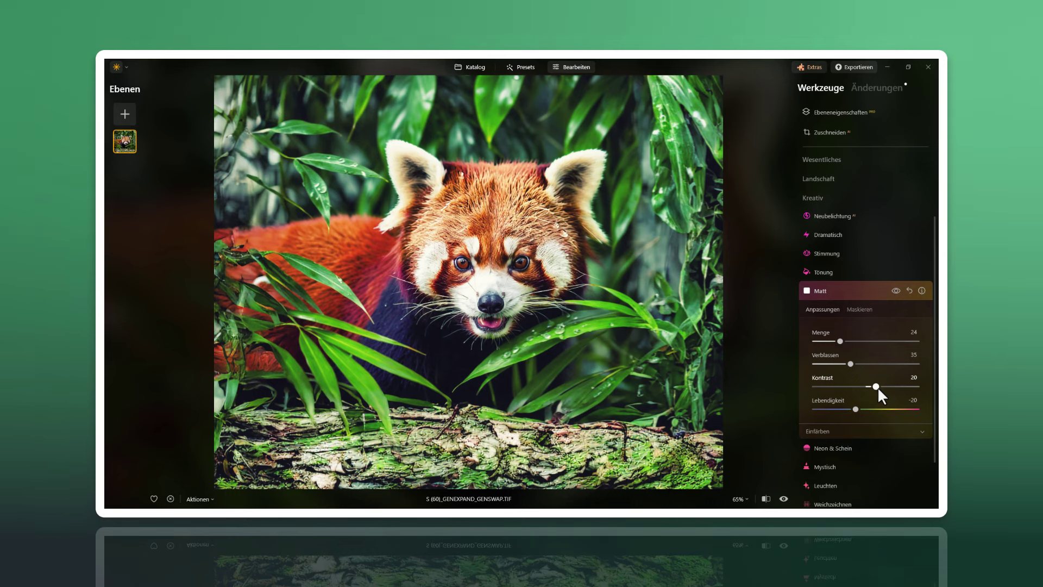
{"action": "left_click_drag", "start_coordinate": [900, 390], "coordinate": [857, 387]}
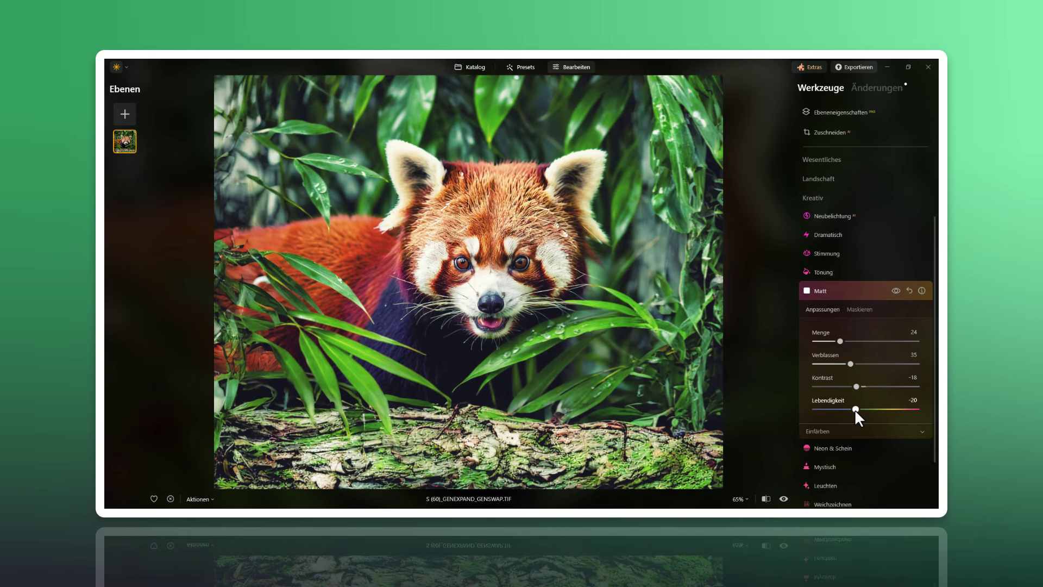
{"action": "mouse_move", "coordinate": [900, 409]}
{"action": "left_mouse_down"}
{"action": "mouse_move", "coordinate": [840, 409]}
{"action": "mouse_move", "coordinate": [902, 409]}
{"action": "mouse_move", "coordinate": [868, 408]}
{"action": "left_mouse_up"}
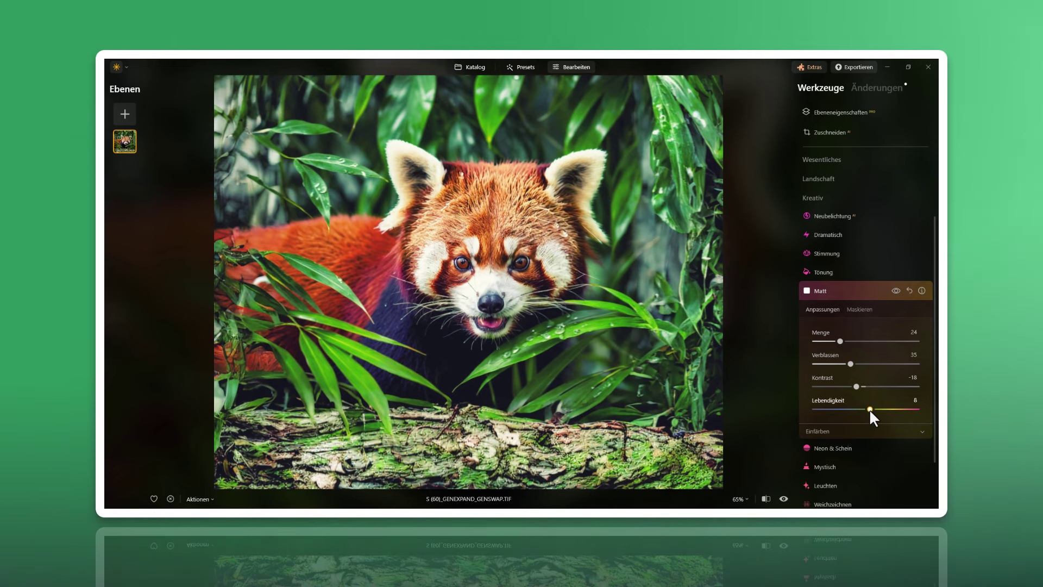
{"action": "left_click_drag", "start_coordinate": [870, 409], "coordinate": [869, 410]}
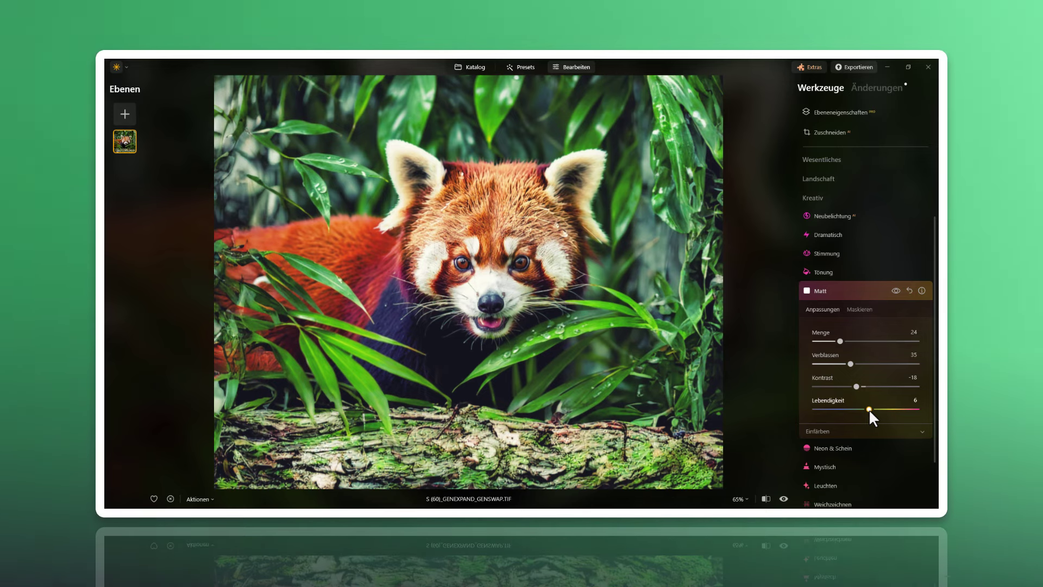
{"action": "left_click_drag", "start_coordinate": [869, 409], "coordinate": [871, 409]}
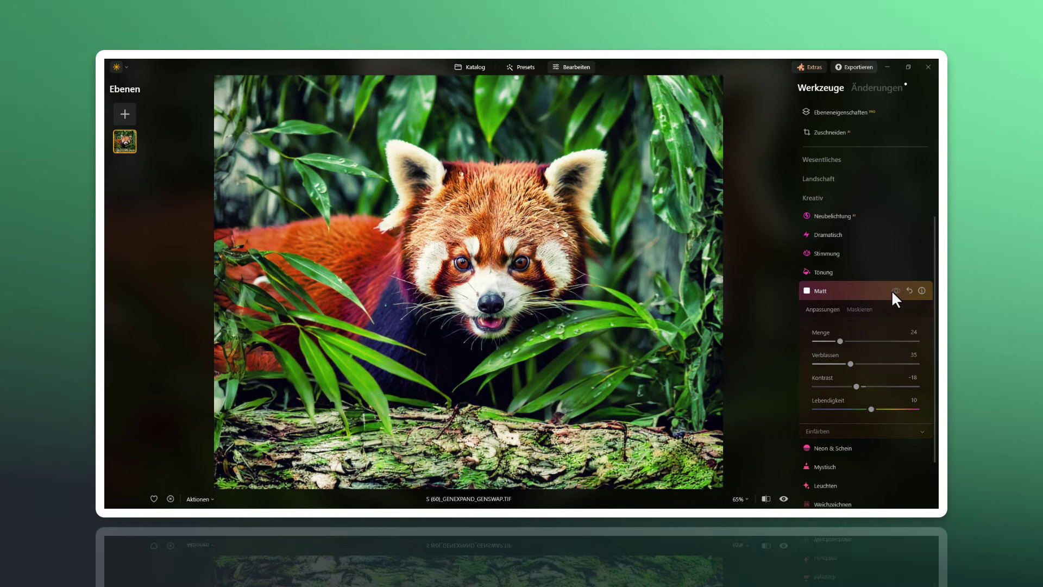
- Toggle the Matt effect off and on to compare
{"action": "left_click", "coordinate": [894, 291]}
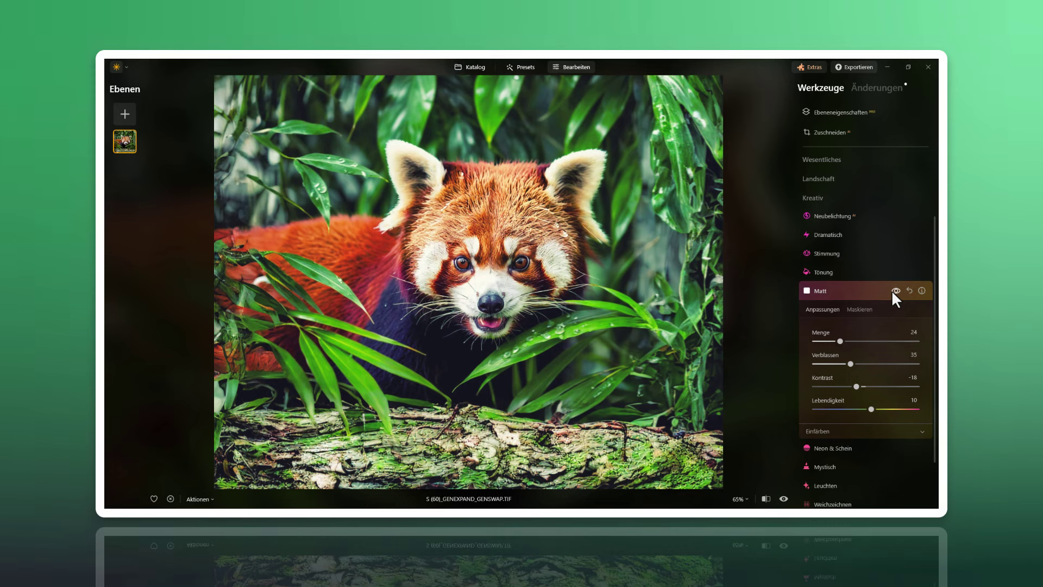
{"action": "left_click", "coordinate": [893, 291]}
{"action": "left_click", "coordinate": [894, 291]}
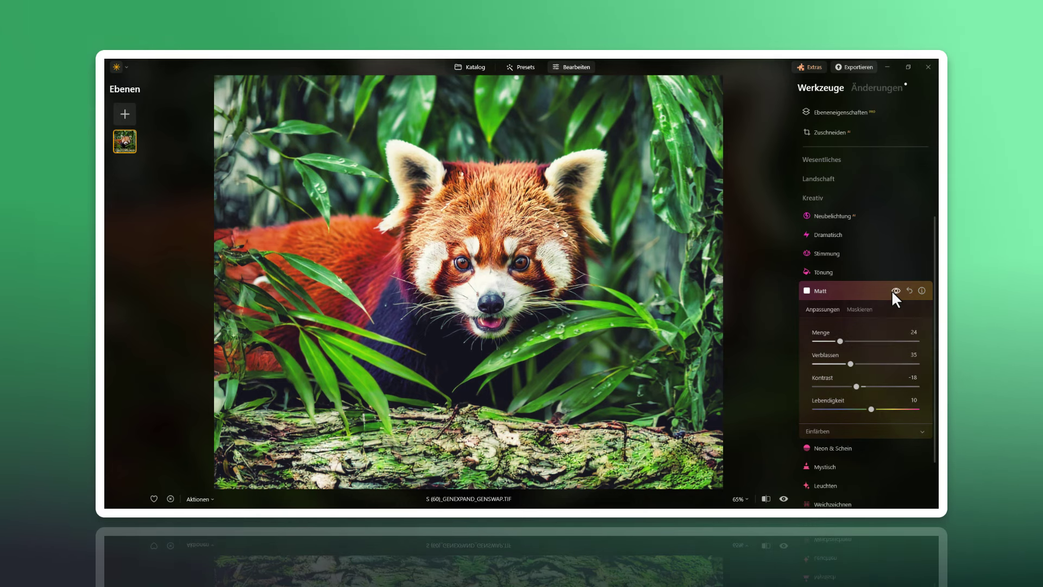
- Collapse the Matt tool and show the Änderungen list of applied edits
{"action": "left_click", "coordinate": [880, 291]}
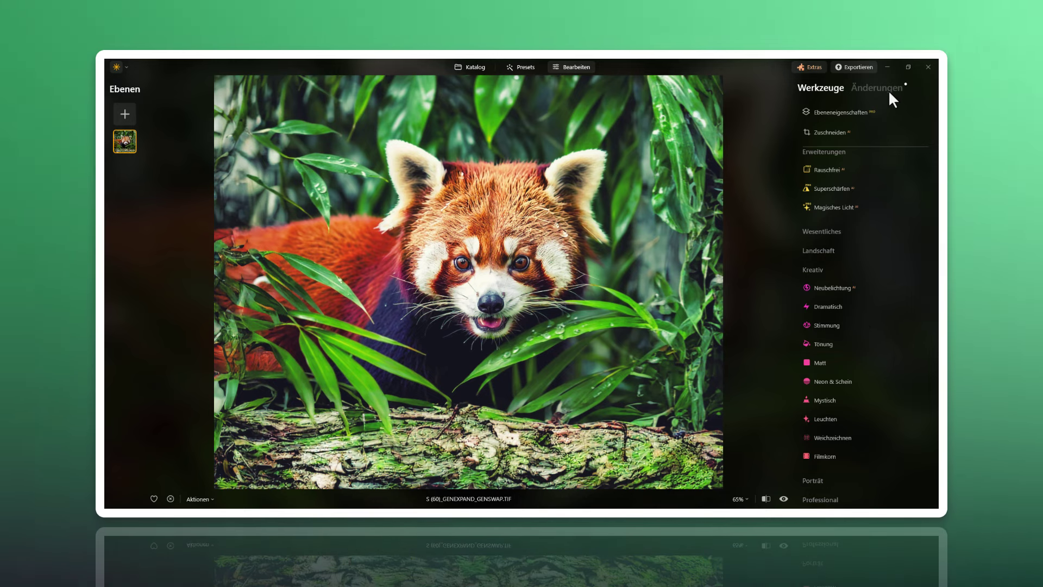
{"action": "left_click", "coordinate": [886, 89]}
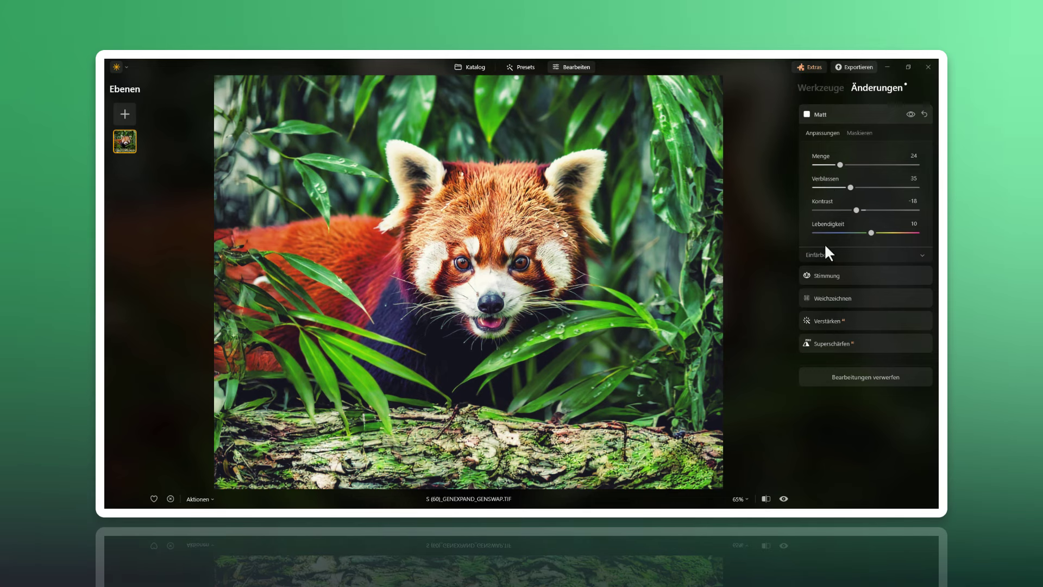
- In Matt > Einfärben, set Range to 100, Farbton to 105 and Sättigung to 30
{"action": "left_click", "coordinate": [810, 256]}
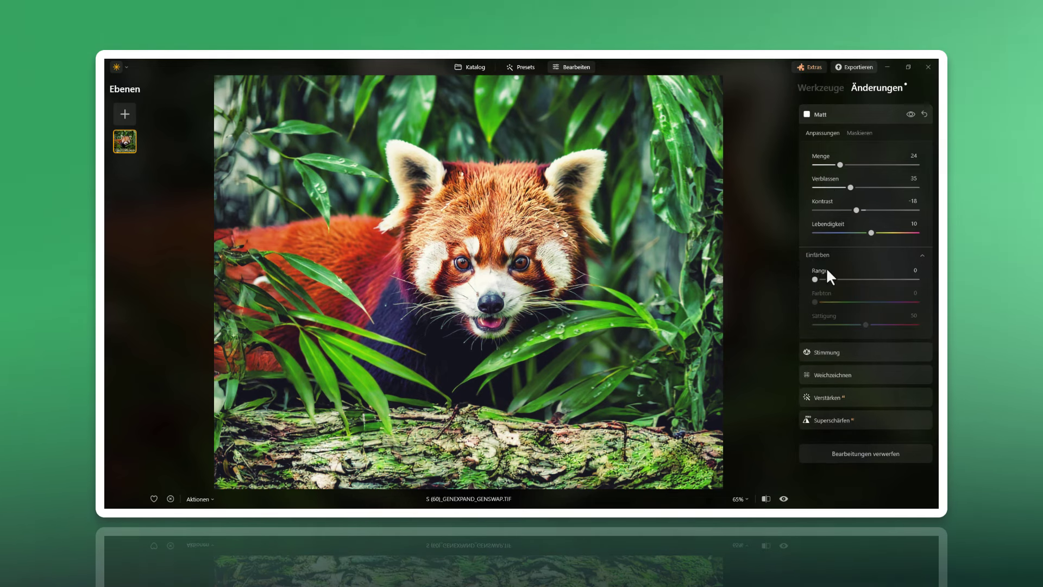
{"action": "left_click_drag", "start_coordinate": [817, 279], "coordinate": [877, 279]}
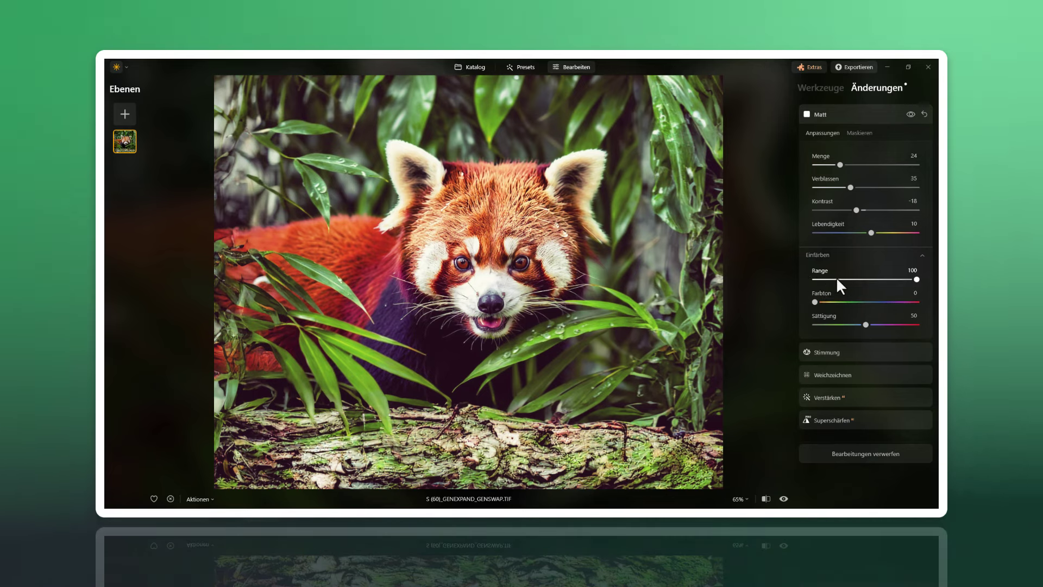
{"action": "left_click_drag", "start_coordinate": [917, 277], "coordinate": [928, 282]}
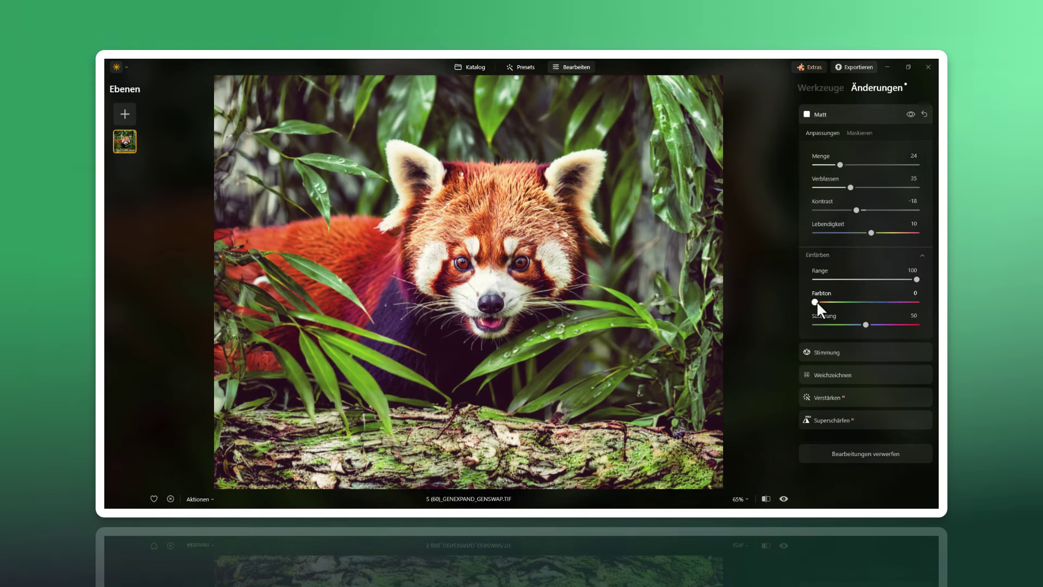
{"action": "mouse_move", "coordinate": [814, 302]}
{"action": "left_mouse_down"}
{"action": "mouse_move", "coordinate": [851, 301]}
{"action": "mouse_move", "coordinate": [842, 302]}
{"action": "left_mouse_up"}
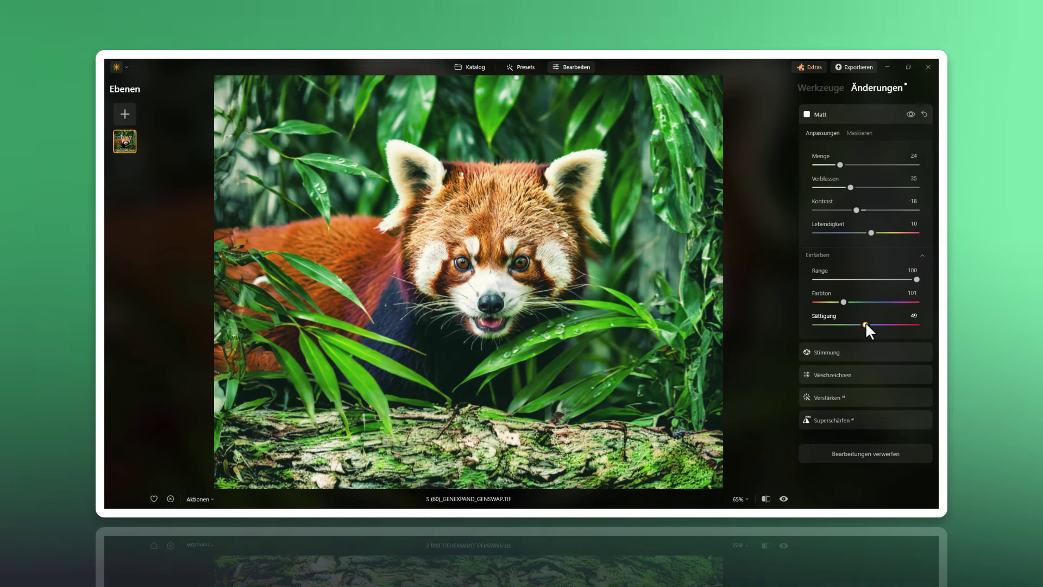
{"action": "left_click_drag", "start_coordinate": [865, 322], "coordinate": [841, 325]}
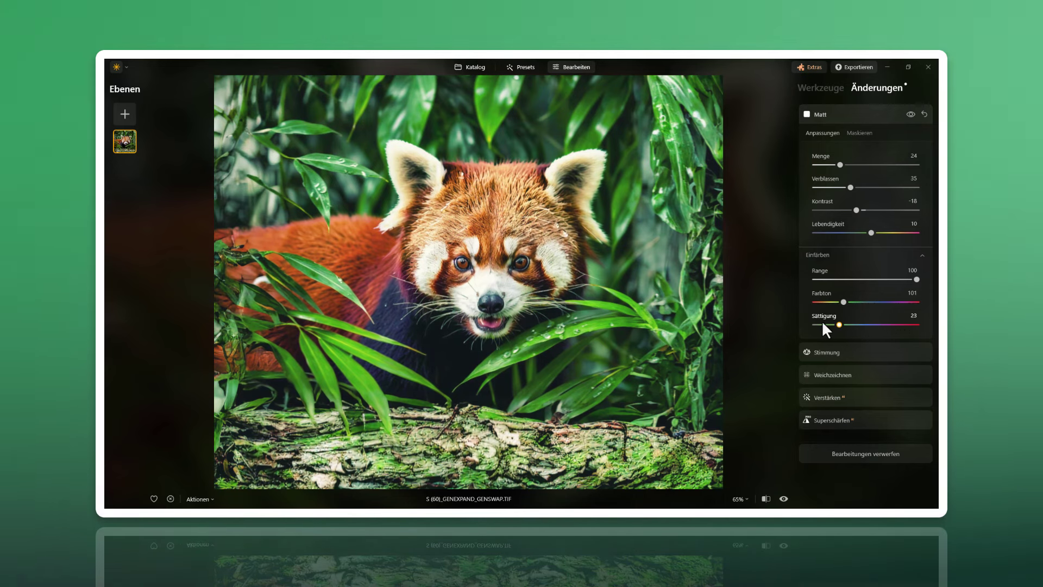
{"action": "left_click_drag", "start_coordinate": [841, 324], "coordinate": [924, 325]}
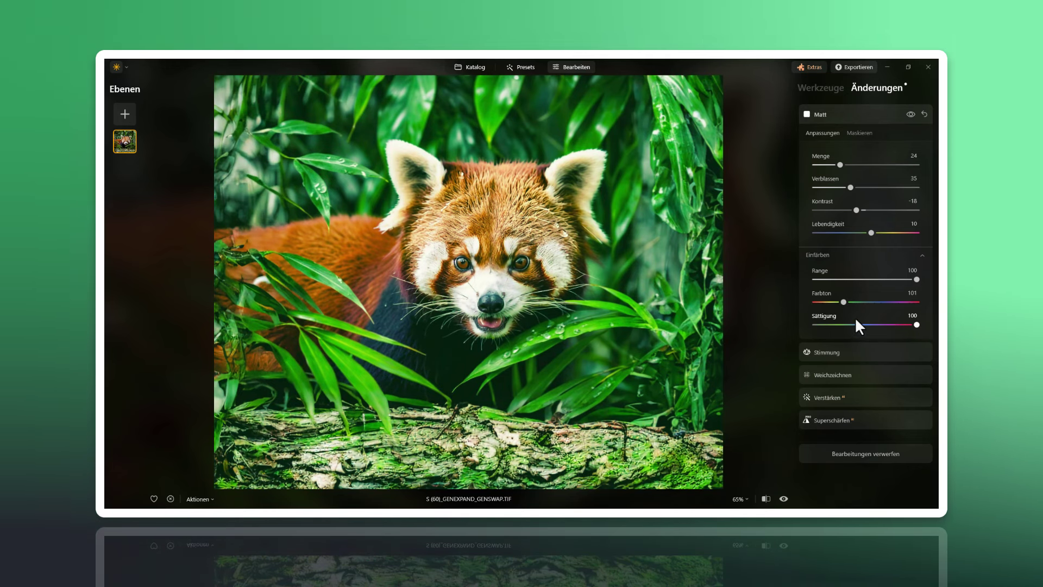
{"action": "mouse_move", "coordinate": [842, 302]}
{"action": "left_mouse_down"}
{"action": "mouse_move", "coordinate": [830, 302]}
{"action": "mouse_move", "coordinate": [895, 302]}
{"action": "mouse_move", "coordinate": [867, 300]}
{"action": "left_mouse_up"}
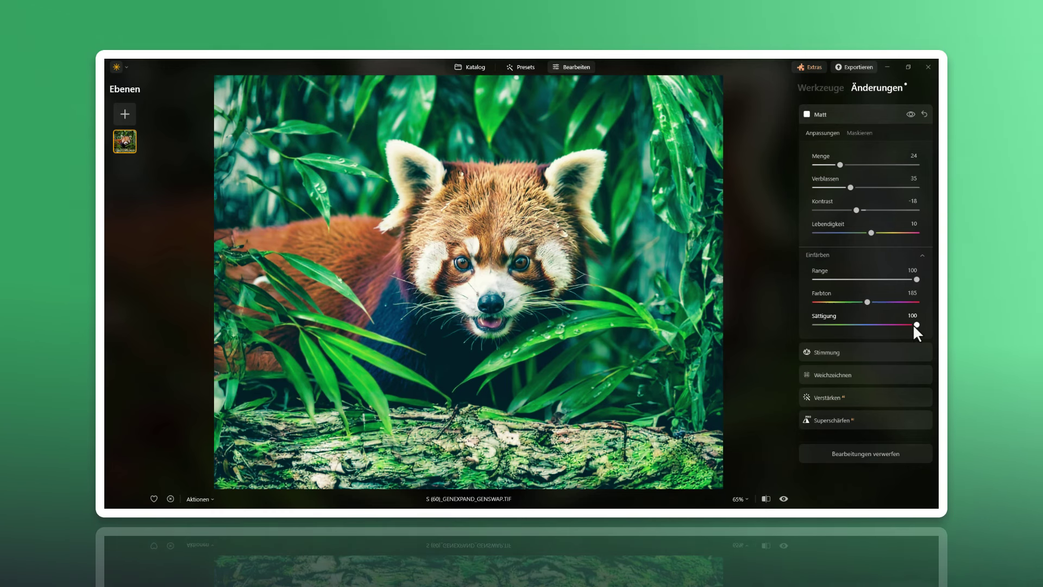
{"action": "left_click_drag", "start_coordinate": [915, 325], "coordinate": [860, 324]}
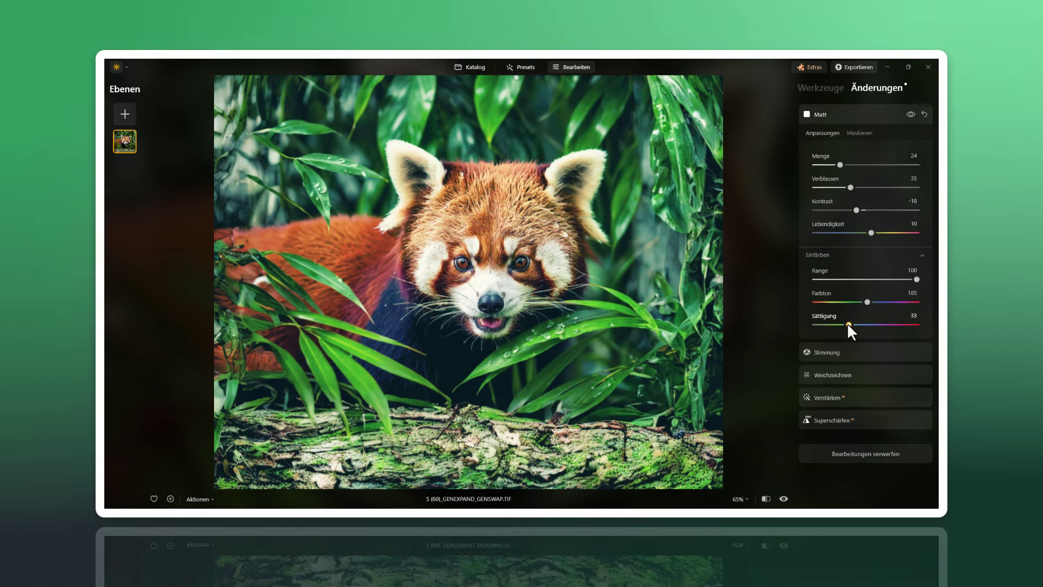
{"action": "left_click_drag", "start_coordinate": [848, 324], "coordinate": [844, 323]}
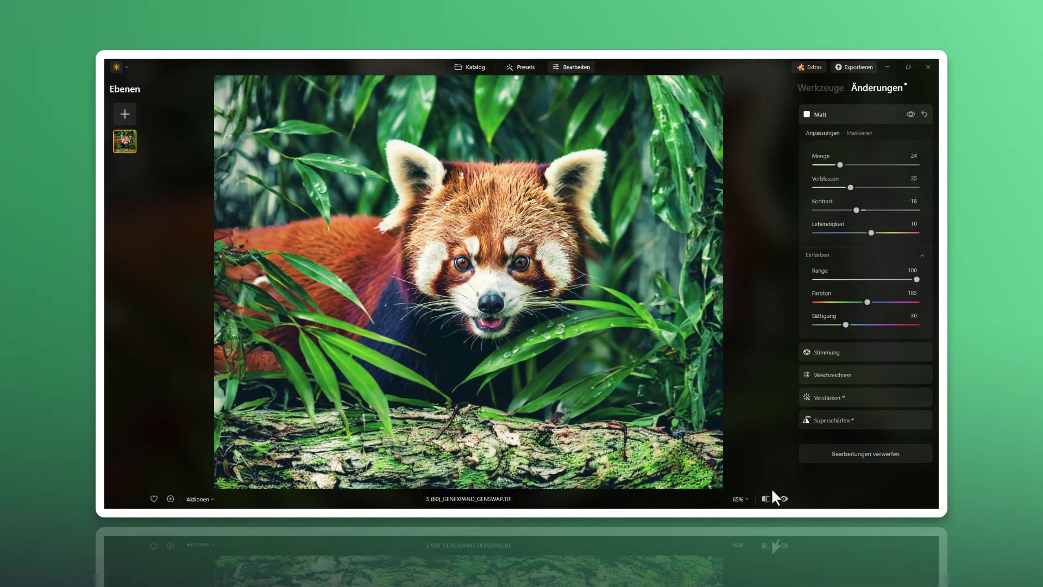
{"action": "left_click", "coordinate": [765, 499]}
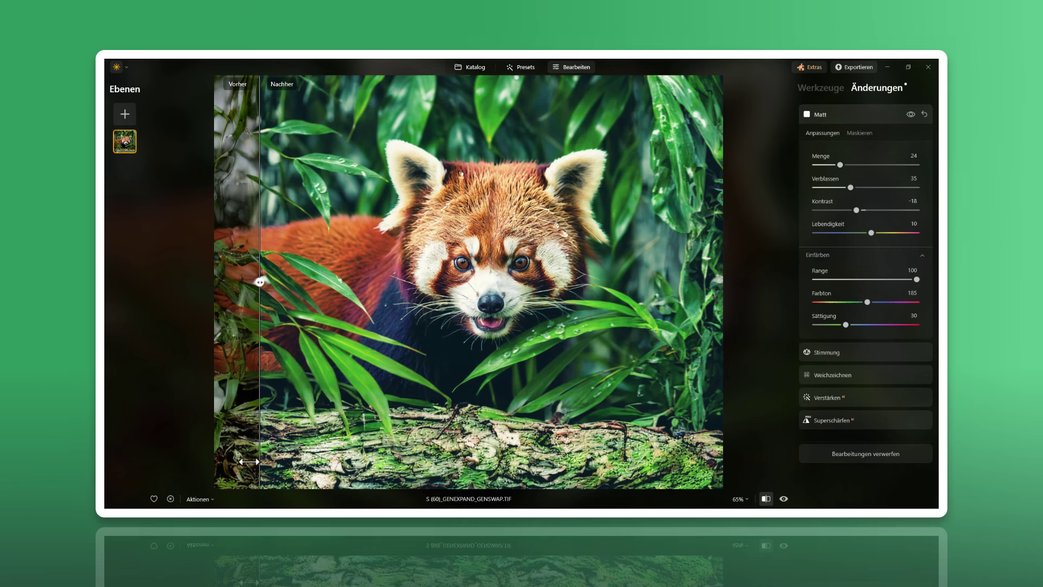
{"action": "mouse_move", "coordinate": [257, 462]}
{"action": "left_mouse_down"}
{"action": "mouse_move", "coordinate": [310, 438]}
{"action": "mouse_move", "coordinate": [274, 445]}
{"action": "left_mouse_up"}
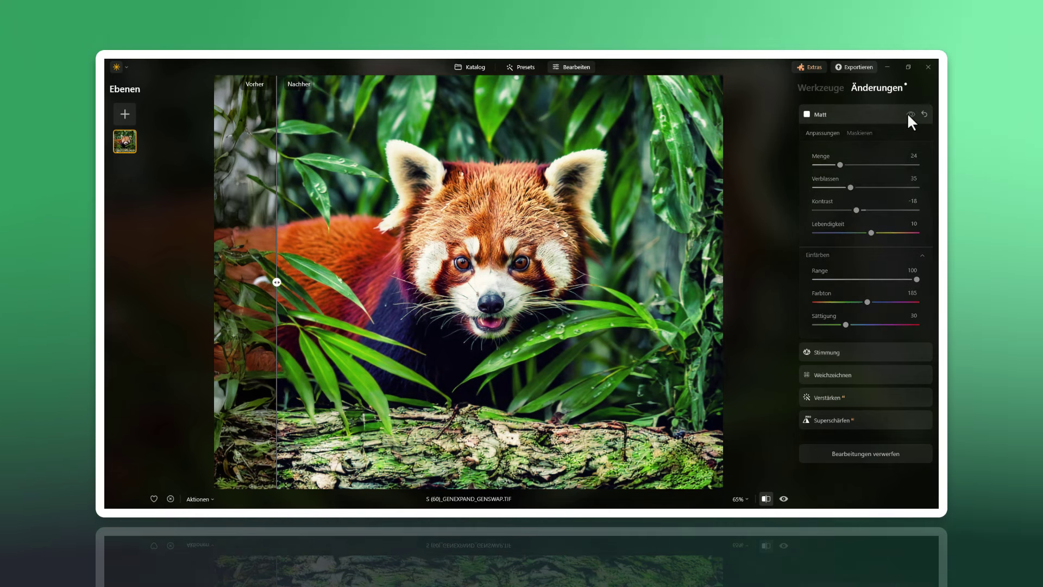
{"action": "left_click", "coordinate": [909, 115]}
{"action": "left_click", "coordinate": [909, 115]}
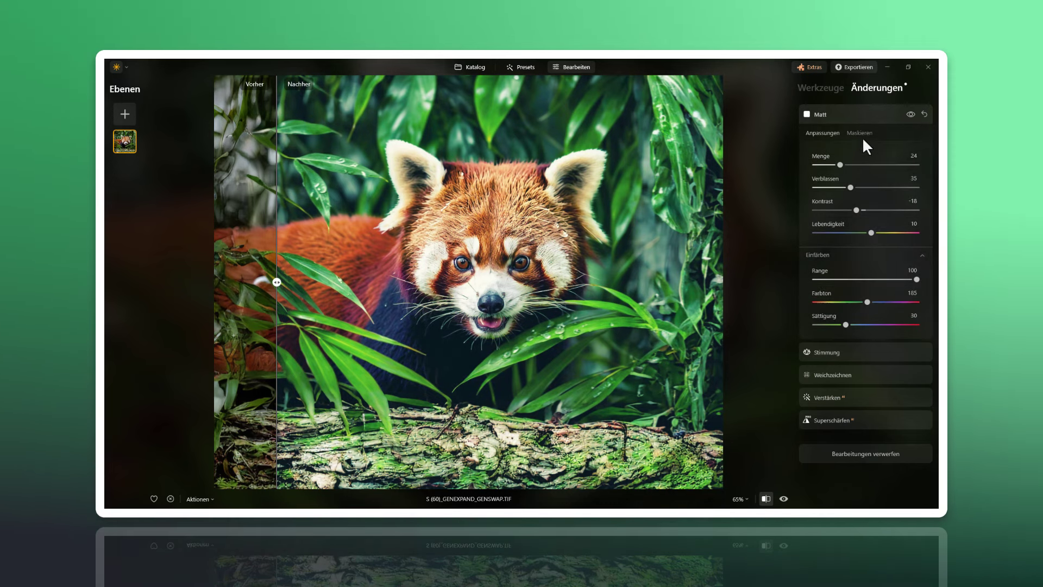
{"action": "left_click", "coordinate": [830, 115]}
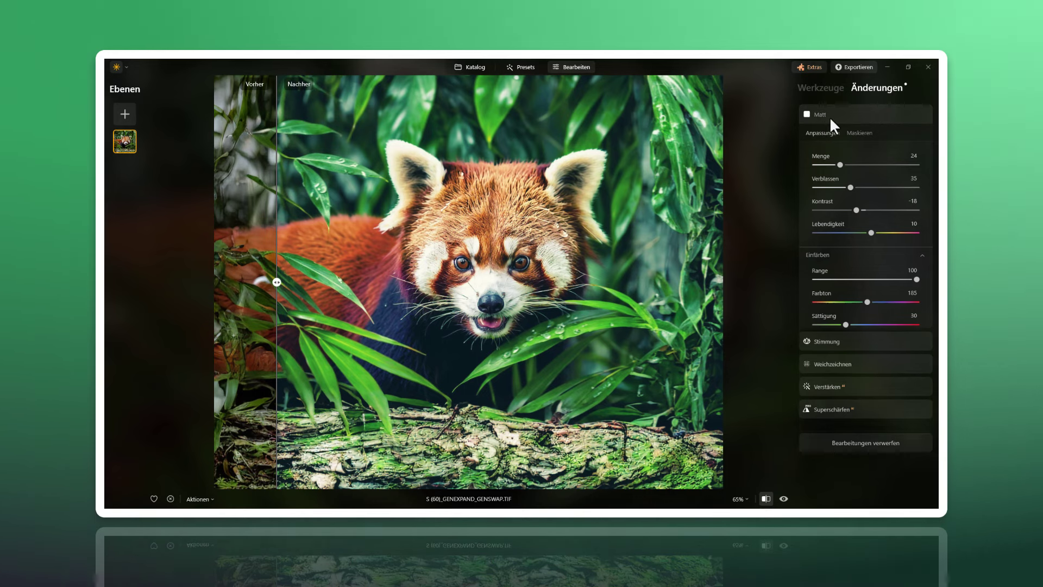
{"action": "left_click", "coordinate": [821, 90]}
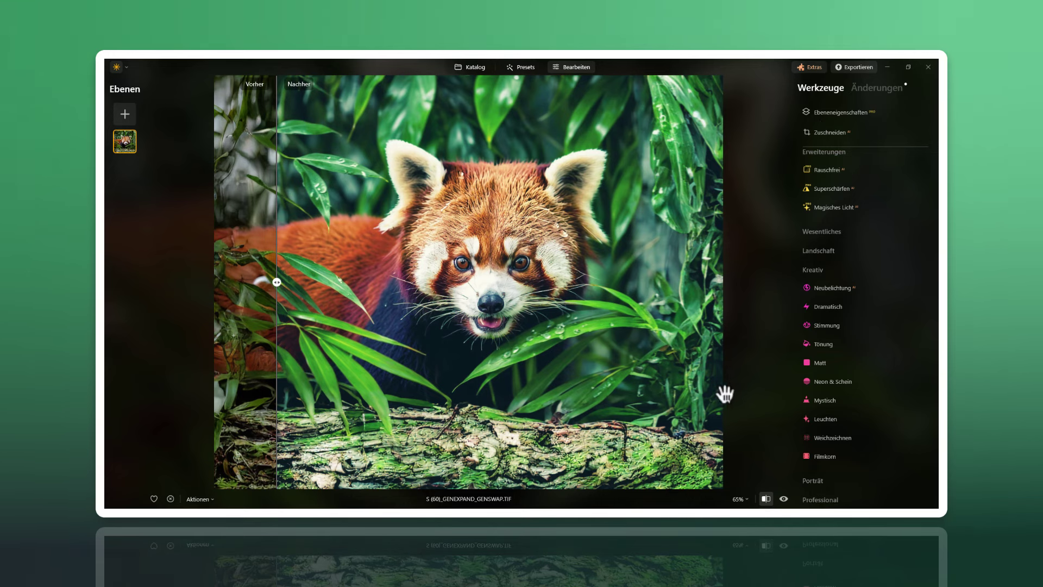
{"action": "left_click", "coordinate": [767, 499]}
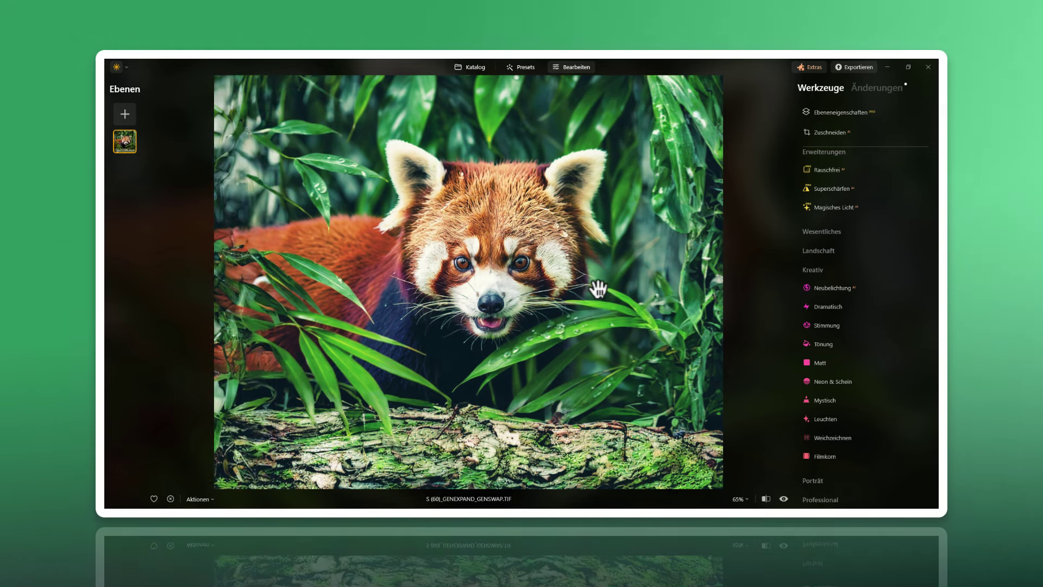
- Collapse the extension tools and open the Vignette tool under Essentials
{"action": "left_click", "coordinate": [833, 150]}
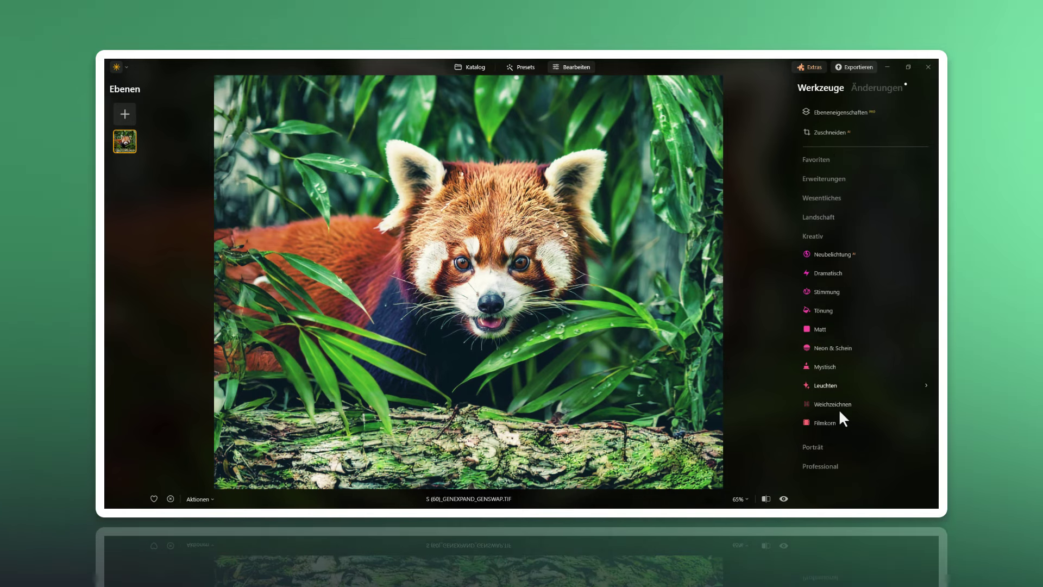
{"action": "left_click", "coordinate": [818, 237]}
{"action": "left_click", "coordinate": [827, 197]}
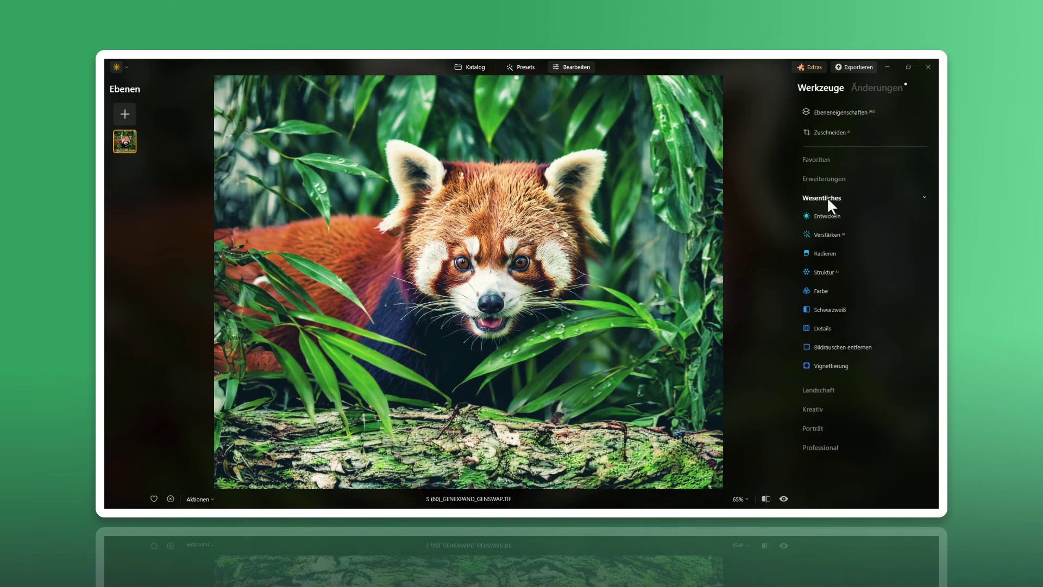
{"action": "left_click", "coordinate": [821, 367]}
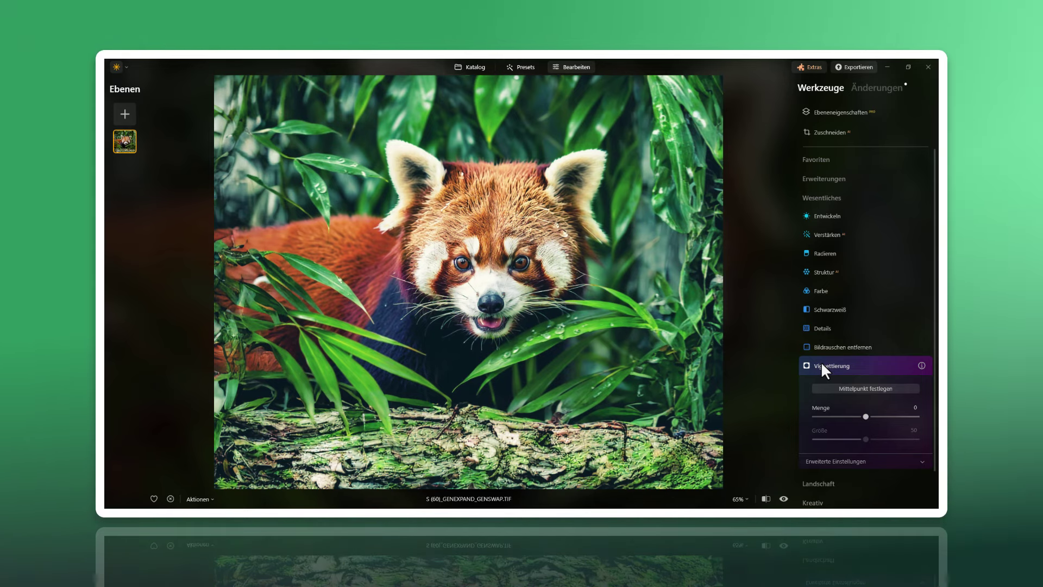
- Set the vignette Amount to -100 and reveal its Advanced Settings
{"action": "scroll", "coordinate": [821, 361], "scroll_direction": "down", "scroll_amount": 1}
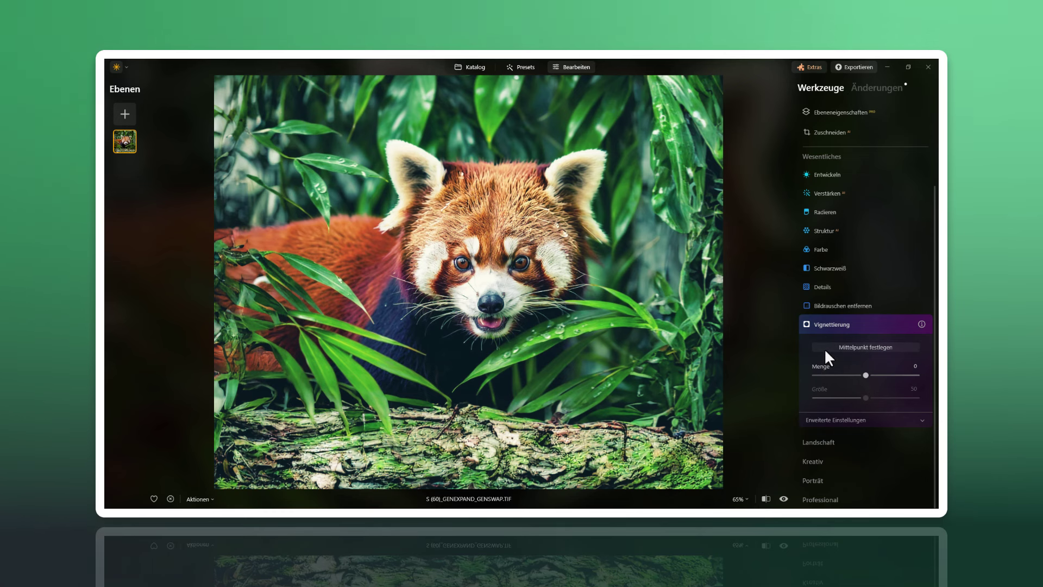
{"action": "left_click", "coordinate": [825, 351]}
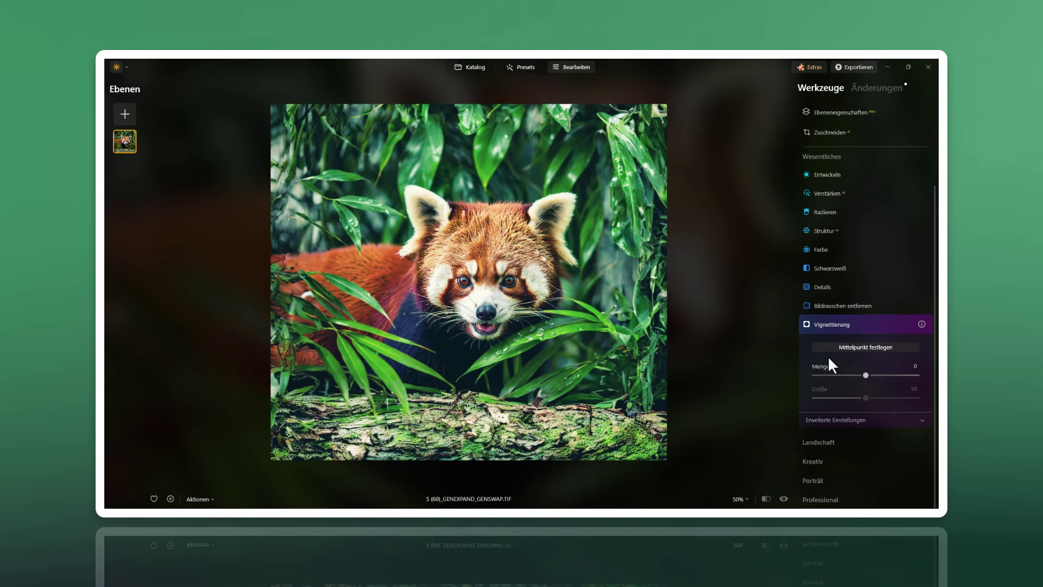
{"action": "left_click_drag", "start_coordinate": [866, 375], "coordinate": [800, 377]}
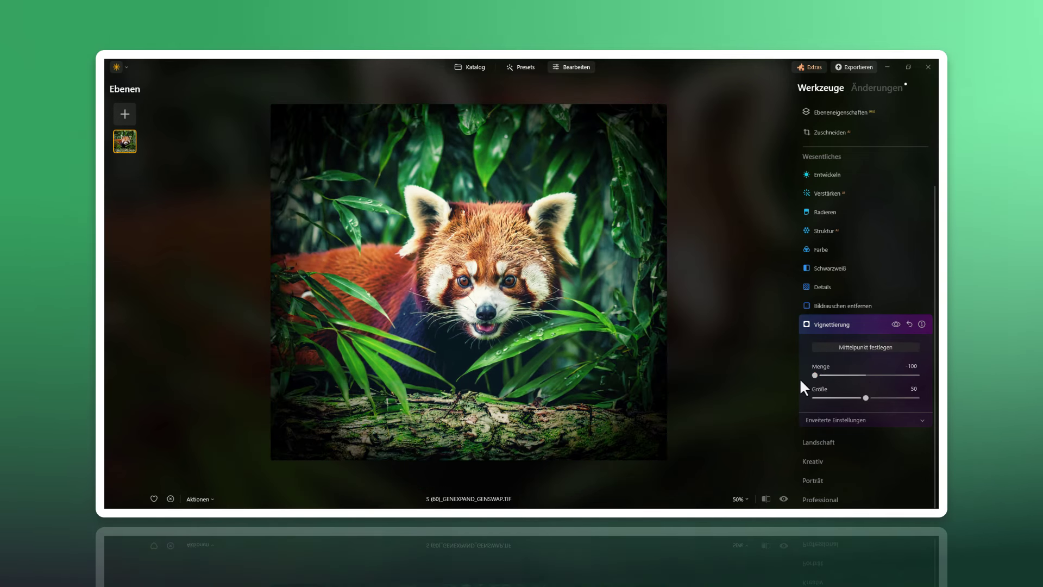
{"action": "left_click", "coordinate": [843, 416]}
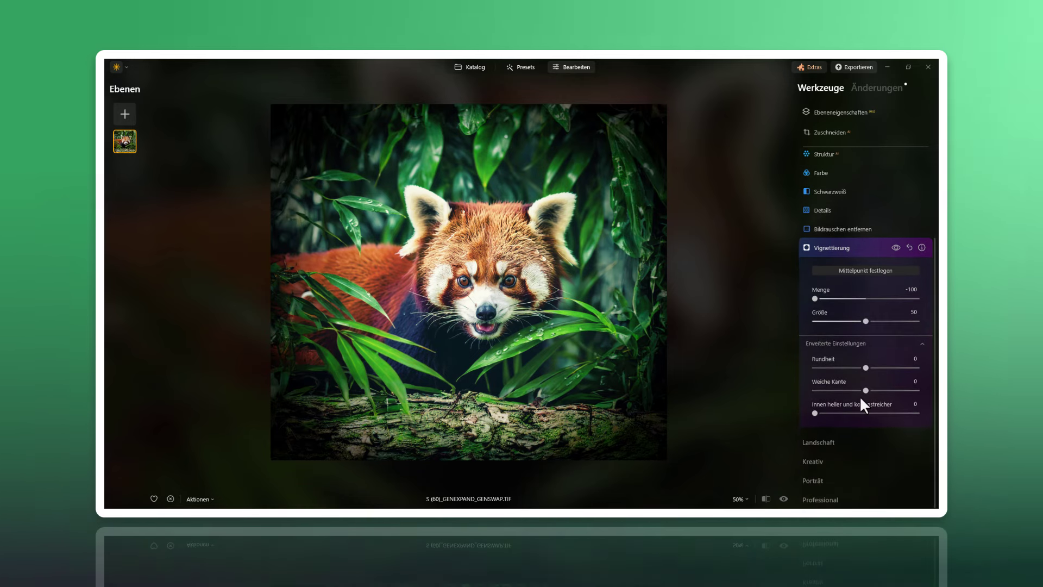
- Set the vignette to Feather -71, Roundness 100, Size 32 and Amount -43
{"action": "left_click_drag", "start_coordinate": [867, 390], "coordinate": [796, 392]}
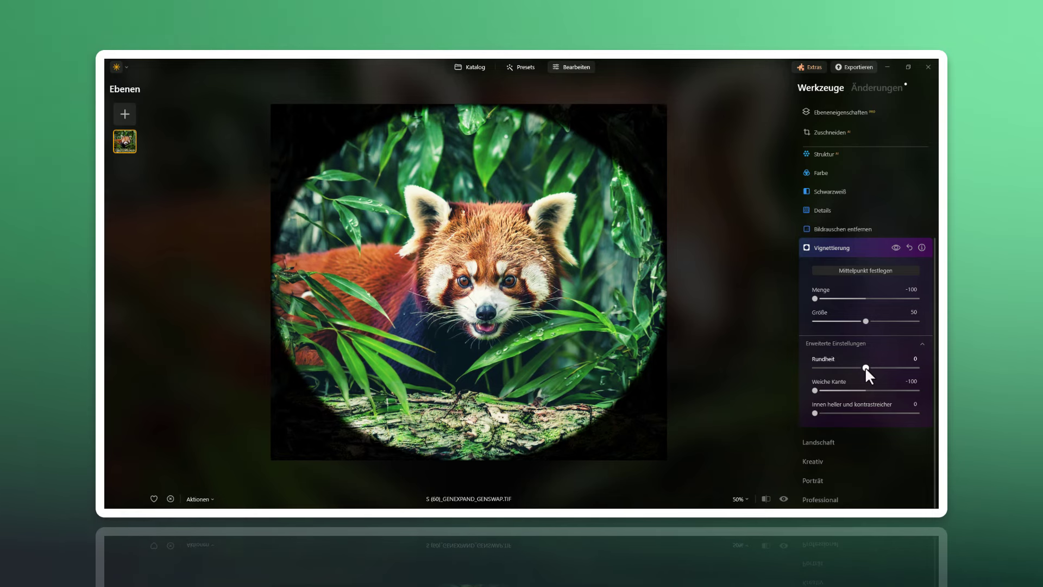
{"action": "mouse_move", "coordinate": [865, 368]}
{"action": "left_mouse_down"}
{"action": "mouse_move", "coordinate": [809, 368]}
{"action": "mouse_move", "coordinate": [934, 375]}
{"action": "left_mouse_up"}
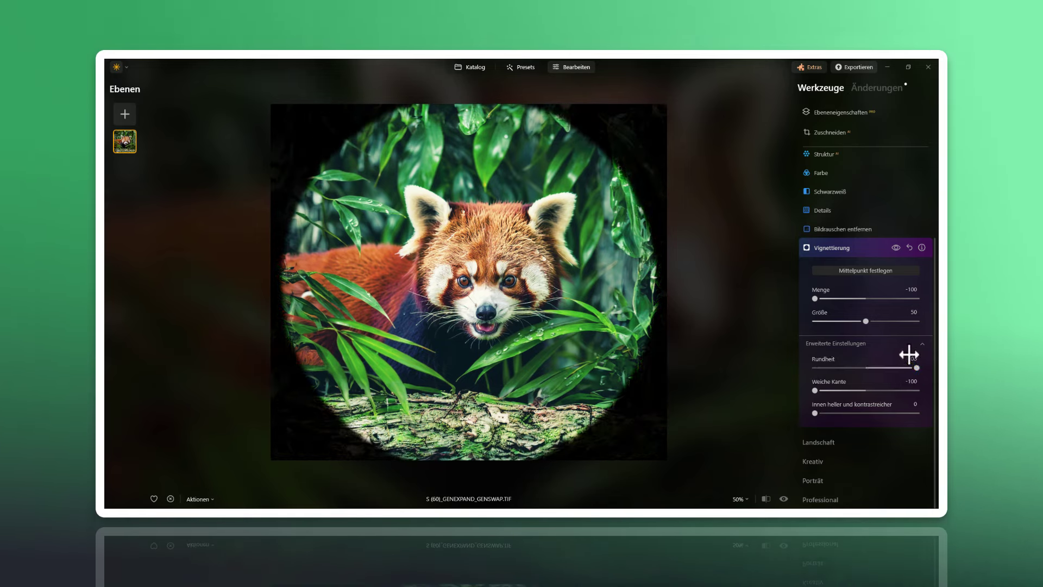
{"action": "mouse_move", "coordinate": [866, 323]}
{"action": "left_mouse_down"}
{"action": "mouse_move", "coordinate": [827, 322]}
{"action": "mouse_move", "coordinate": [848, 324]}
{"action": "left_mouse_up"}
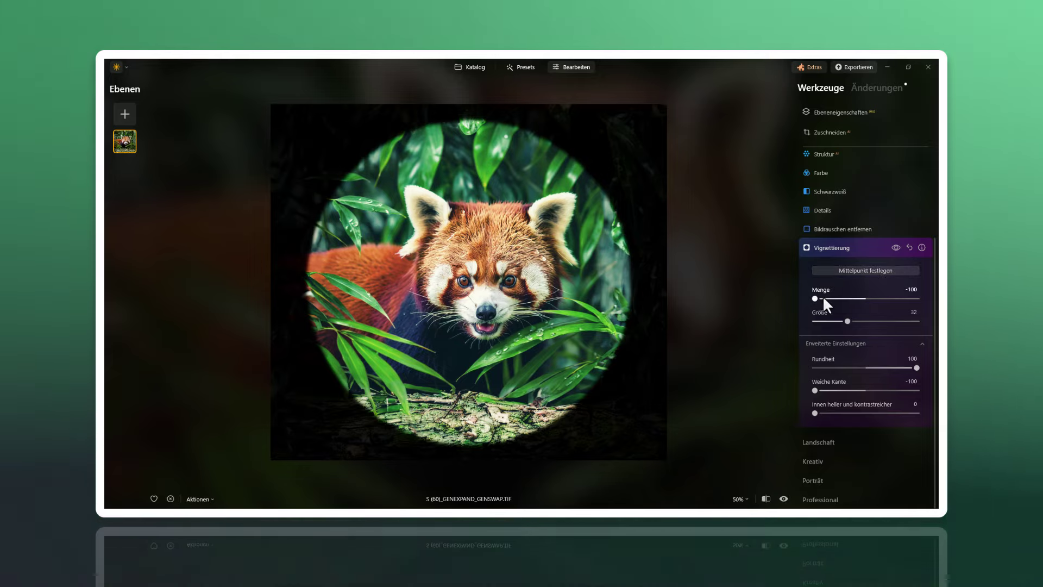
{"action": "left_click_drag", "start_coordinate": [815, 299], "coordinate": [830, 298]}
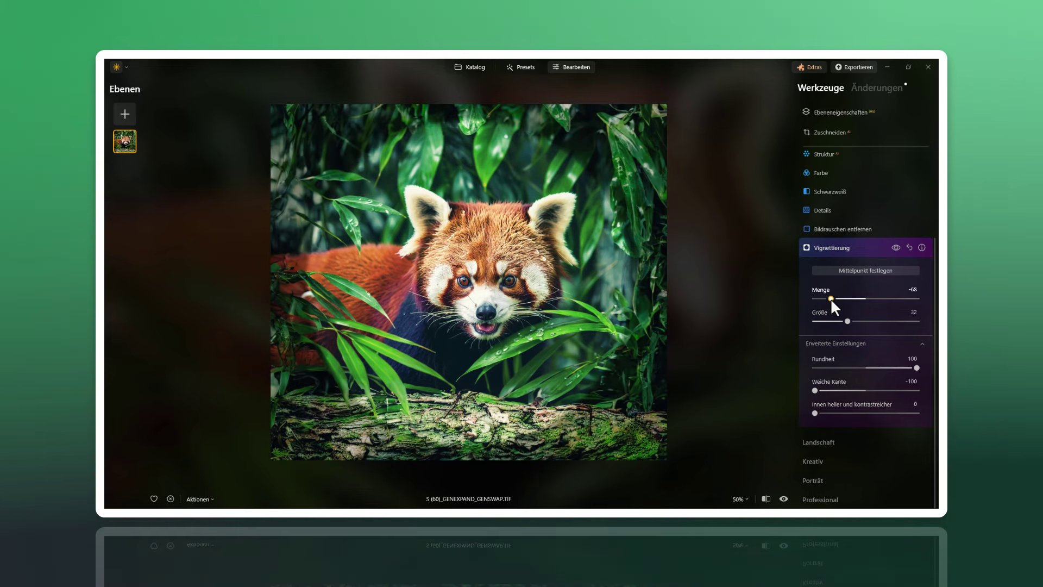
{"action": "left_click_drag", "start_coordinate": [830, 299], "coordinate": [813, 298]}
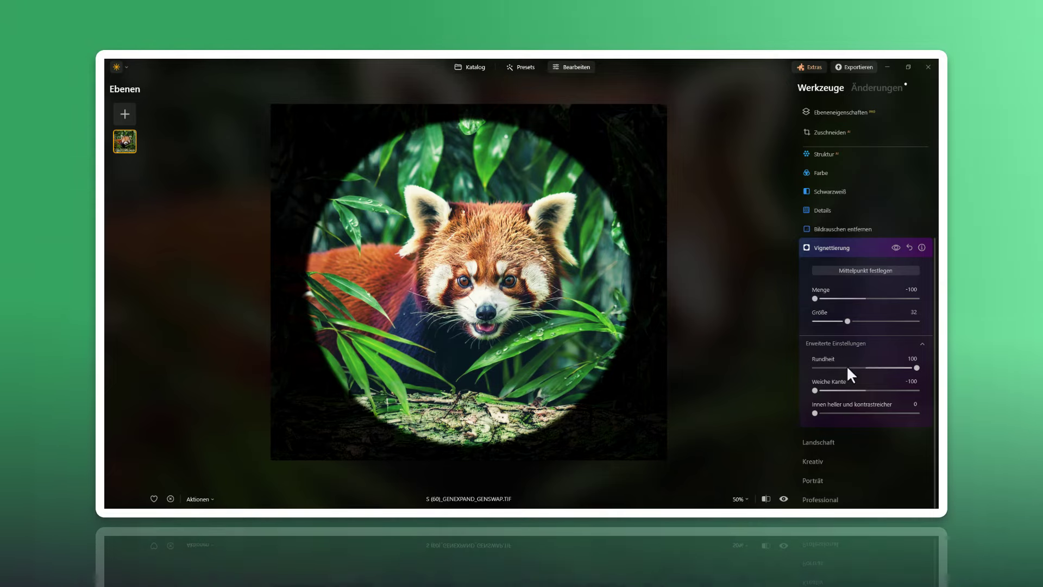
{"action": "mouse_move", "coordinate": [815, 390]}
{"action": "left_mouse_down"}
{"action": "mouse_move", "coordinate": [849, 390]}
{"action": "mouse_move", "coordinate": [829, 390]}
{"action": "left_mouse_up"}
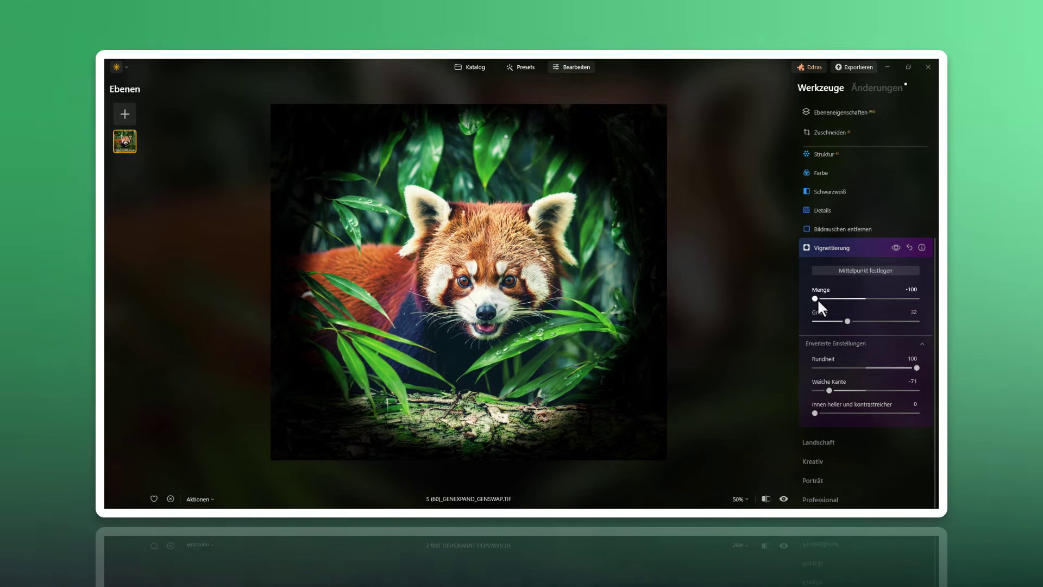
{"action": "left_click_drag", "start_coordinate": [815, 298], "coordinate": [842, 301]}
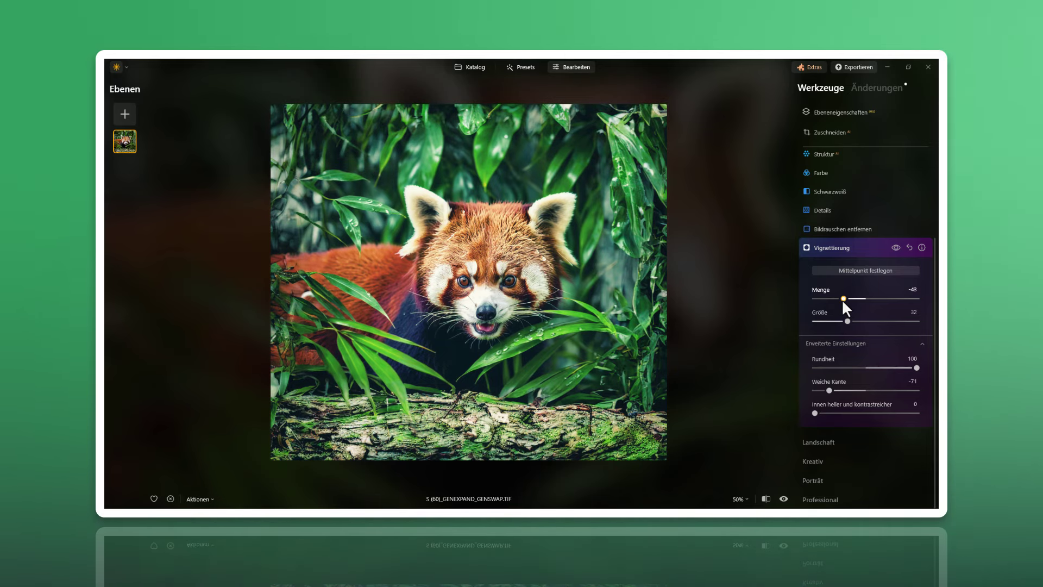
{"action": "left_click", "coordinate": [897, 248]}
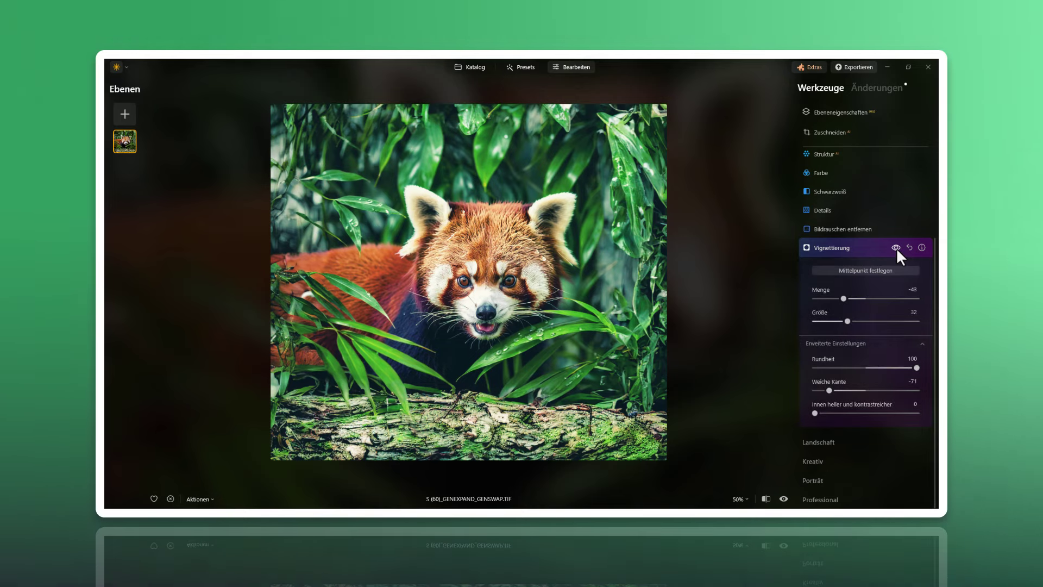
{"action": "left_click", "coordinate": [897, 248]}
{"action": "left_click", "coordinate": [897, 248]}
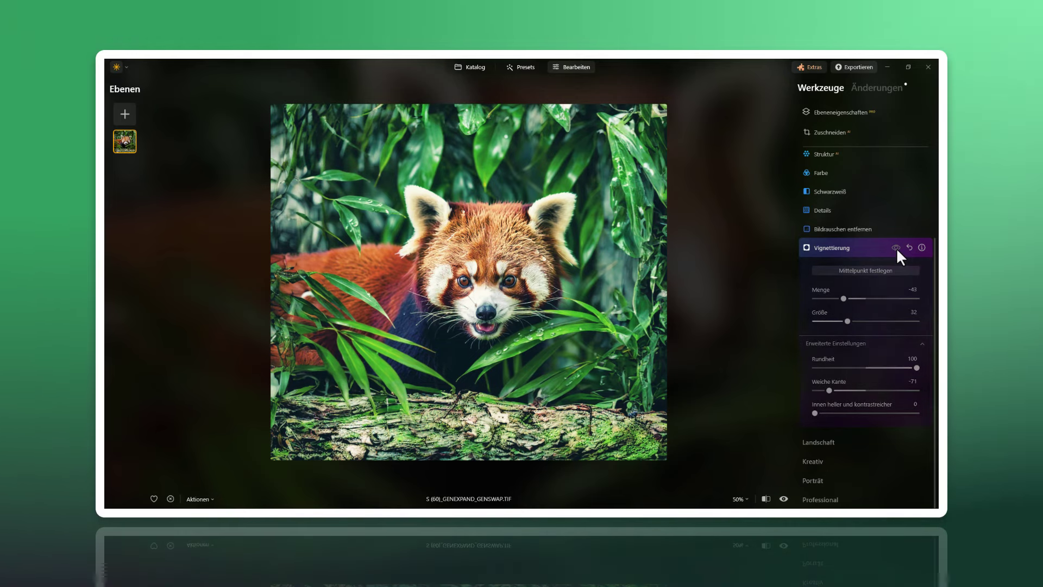
{"action": "left_click", "coordinate": [897, 248]}
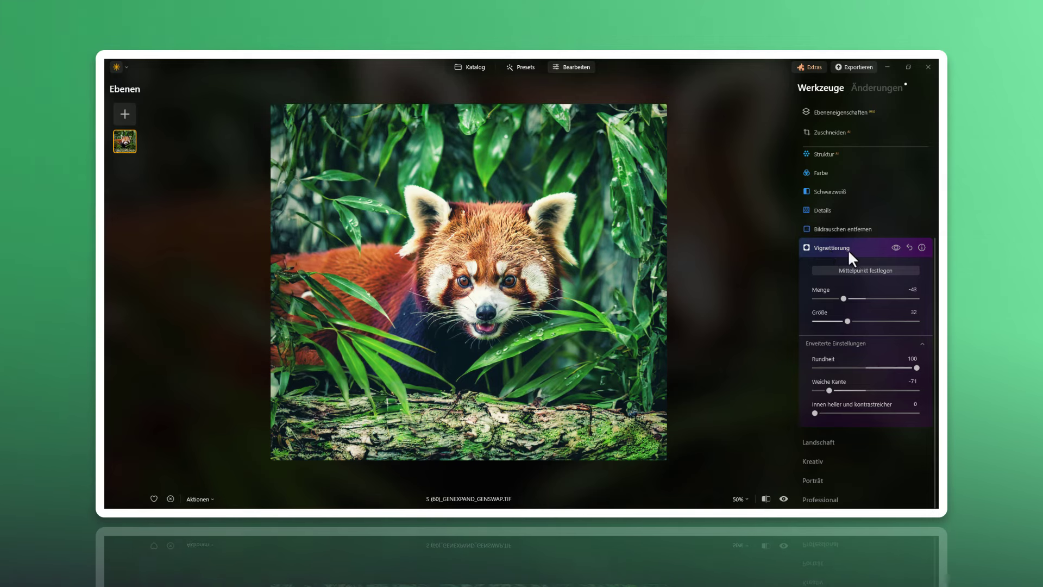
- Collapse the Vignette and Essentials tools and show the Favorites group
{"action": "left_click", "coordinate": [862, 247]}
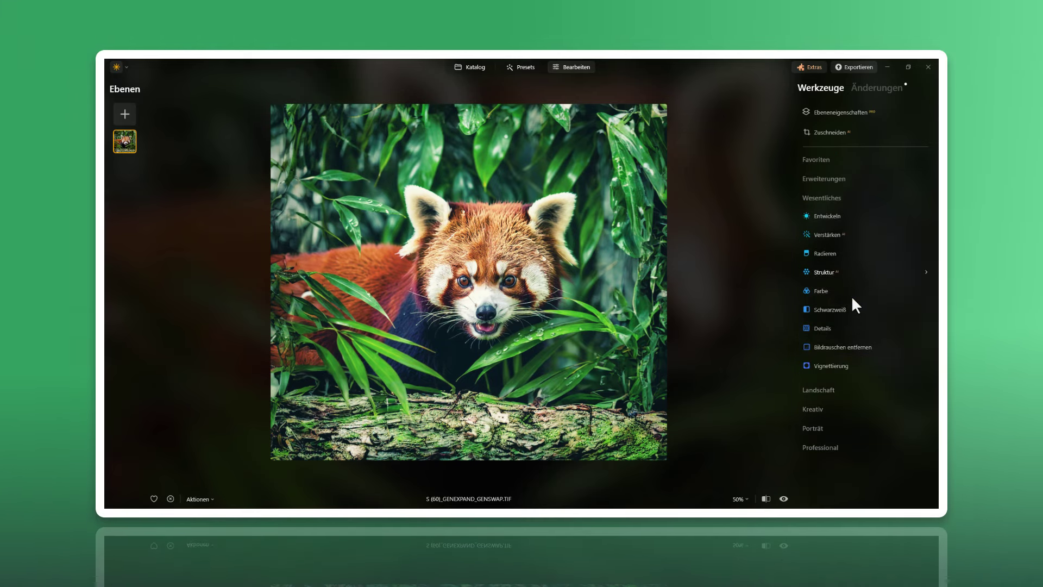
{"action": "left_click", "coordinate": [832, 198]}
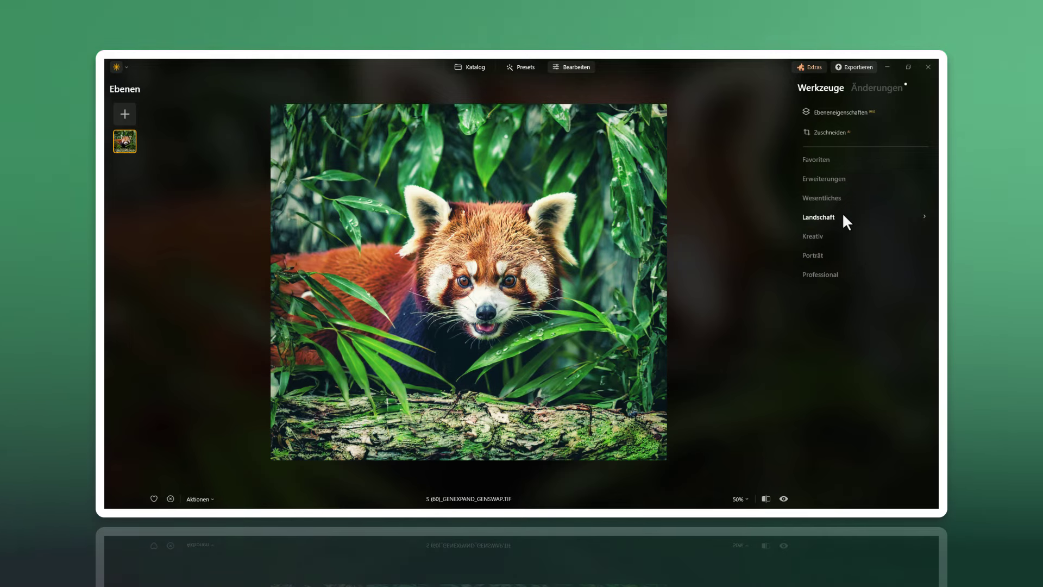
{"action": "left_click", "coordinate": [830, 179]}
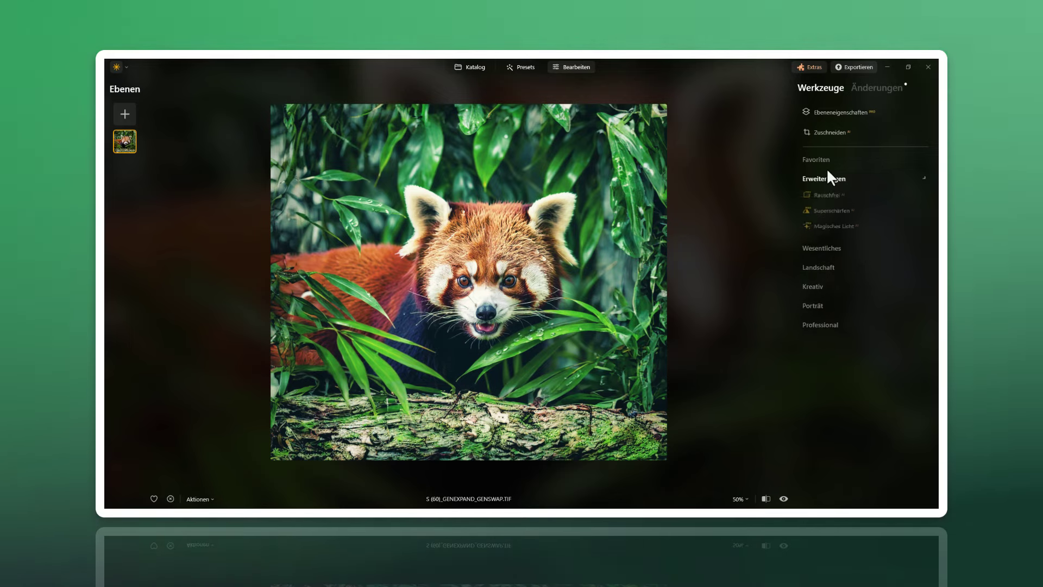
{"action": "left_click", "coordinate": [826, 162]}
- Close the Twilight Enhancer settings and zoom into the red panda photo
{"action": "left_click", "coordinate": [826, 177]}
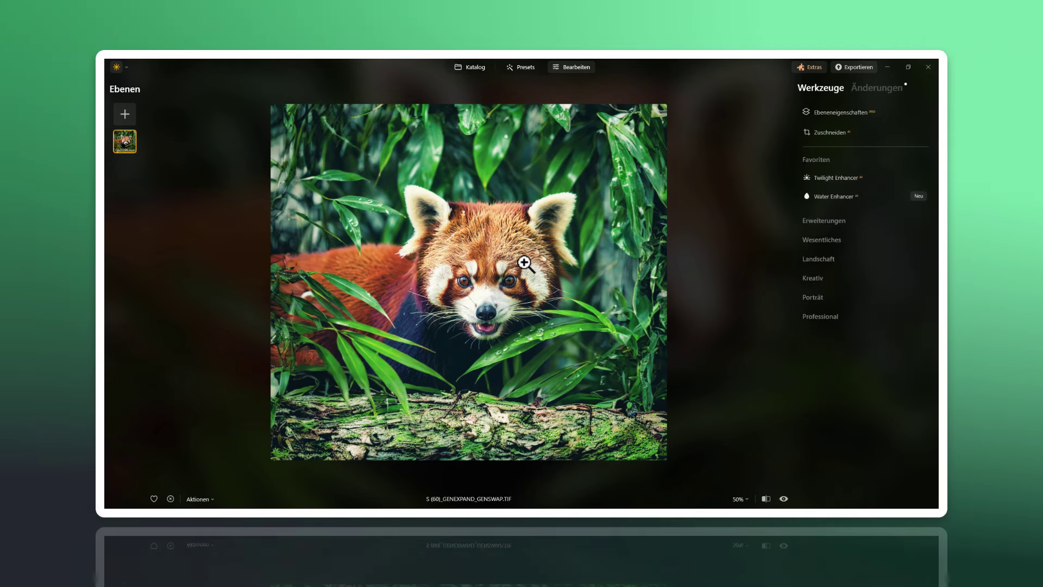
{"action": "scroll", "coordinate": [524, 263], "scroll_direction": "up", "scroll_amount": 1}
{"action": "scroll", "coordinate": [524, 263], "scroll_direction": "up", "scroll_amount": 1}
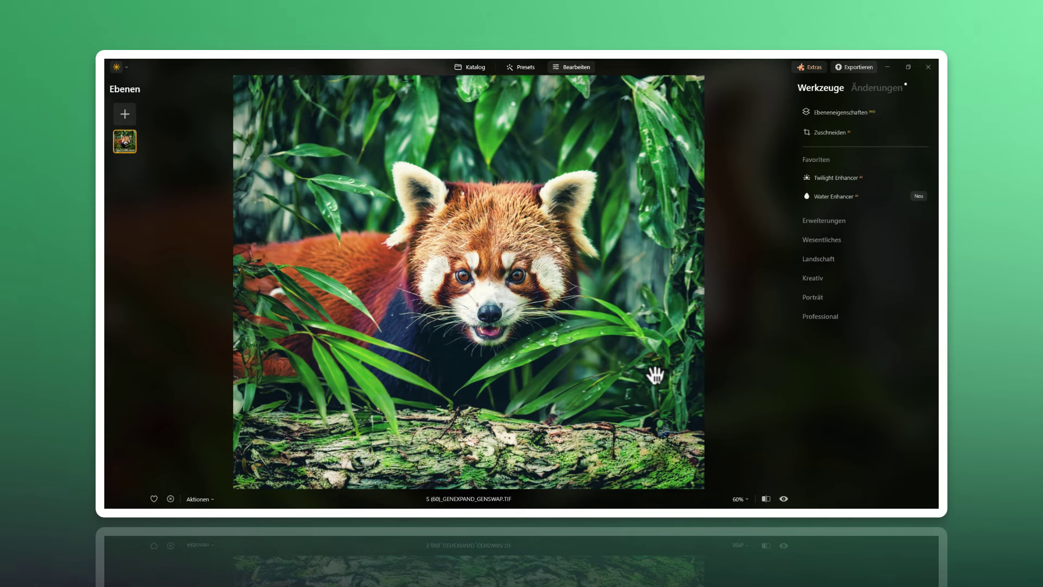
{"action": "left_click", "coordinate": [767, 500]}
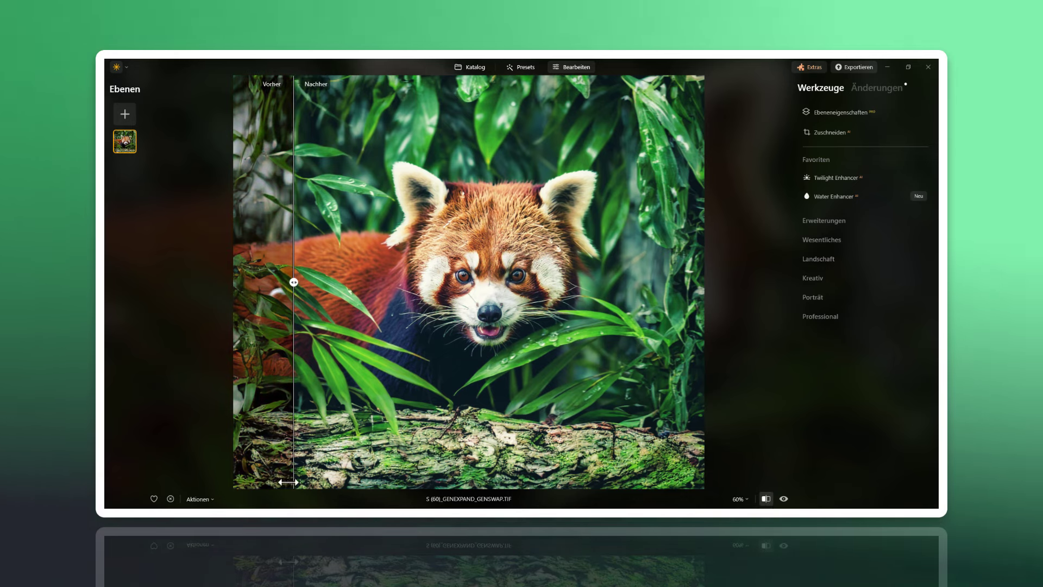
{"action": "left_click_drag", "start_coordinate": [291, 482], "coordinate": [820, 459]}
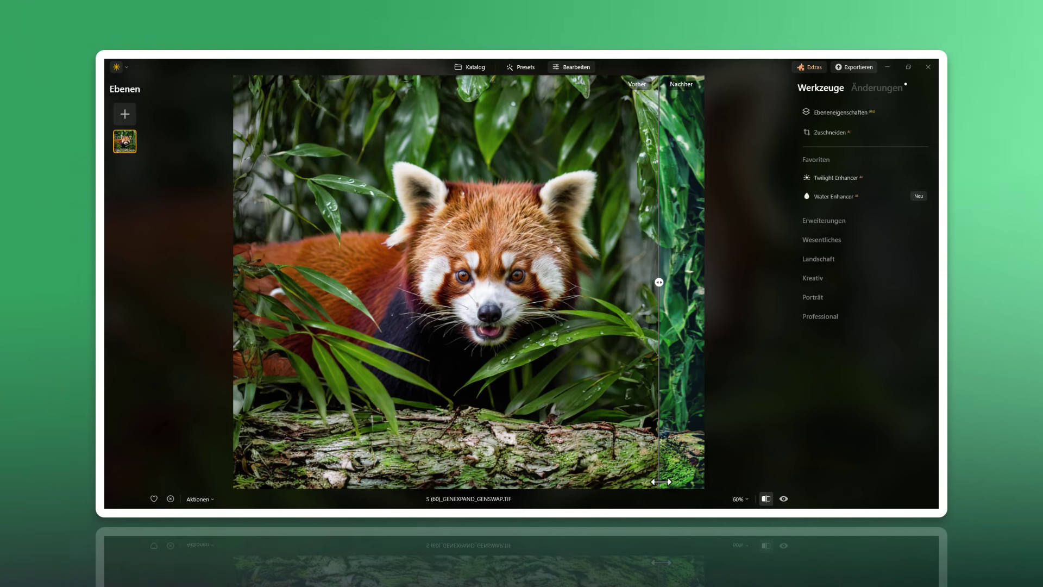
{"action": "left_click_drag", "start_coordinate": [662, 481], "coordinate": [262, 477]}
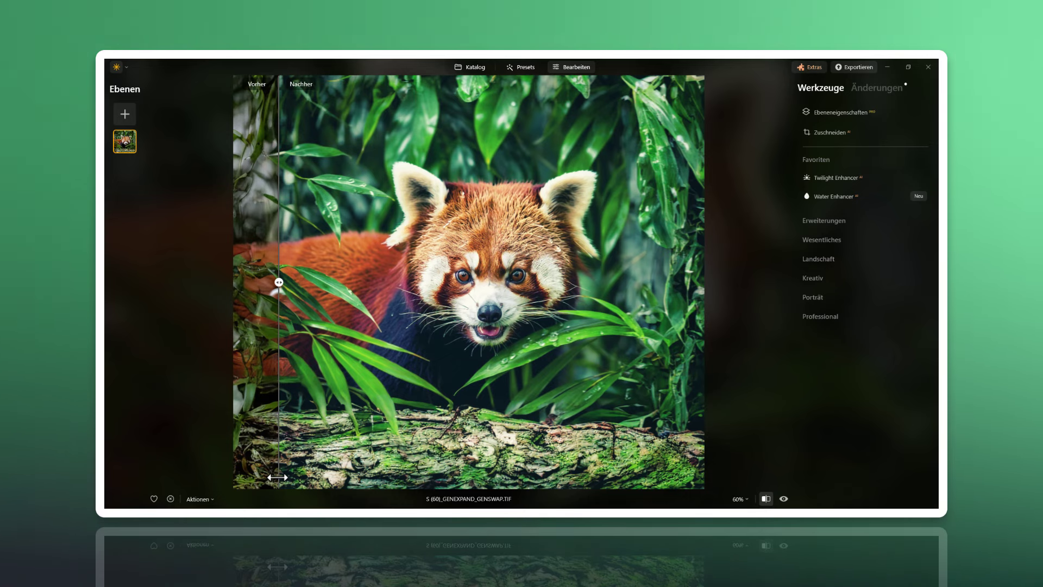
{"action": "scroll", "coordinate": [277, 477], "scroll_direction": "up", "scroll_amount": 1}
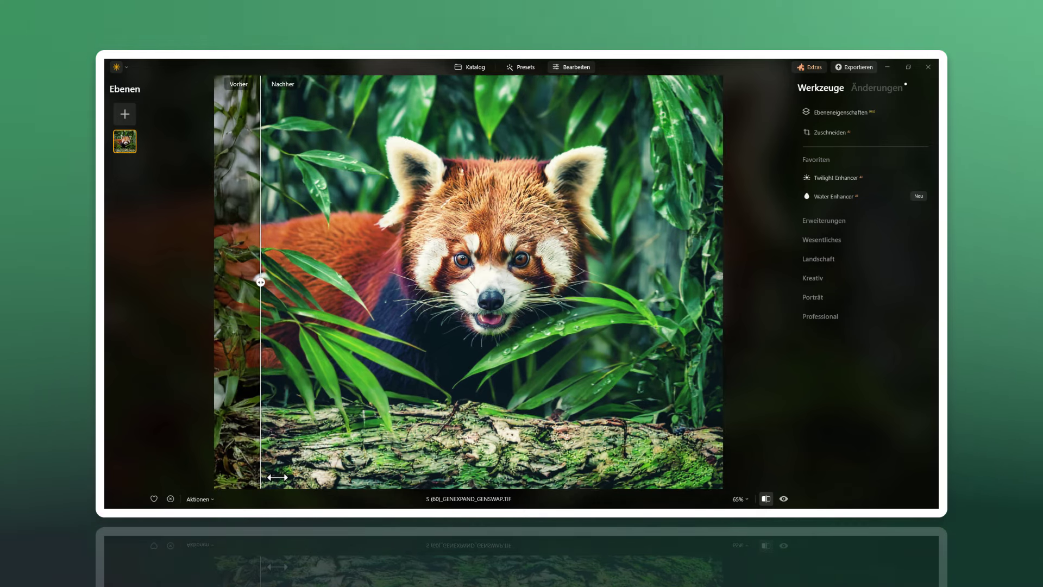
{"action": "left_click_drag", "start_coordinate": [277, 477], "coordinate": [507, 468]}
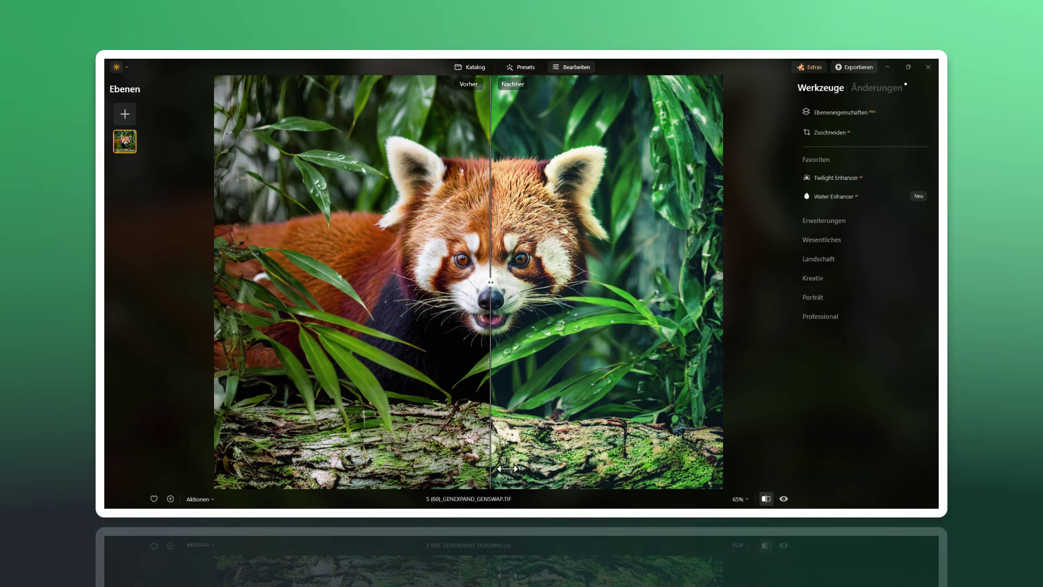